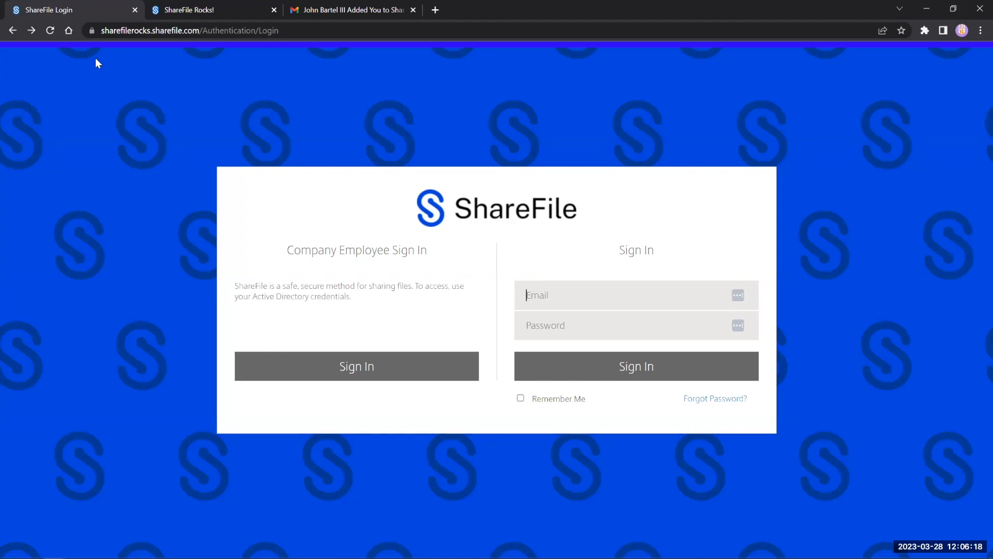
Step: Switch to the Gmail tab showing the 'Added You to ShareFile' invitation email
{"action": "left_click", "coordinate": [304, 10]}
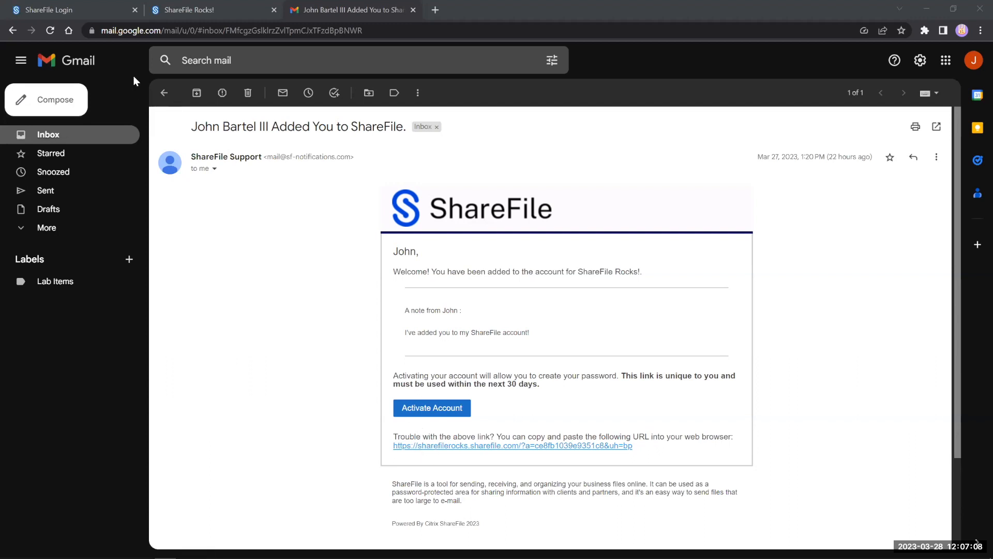
Step: Switch back to the ShareFile Rocks sign-in tab
{"action": "left_click", "coordinate": [106, 18]}
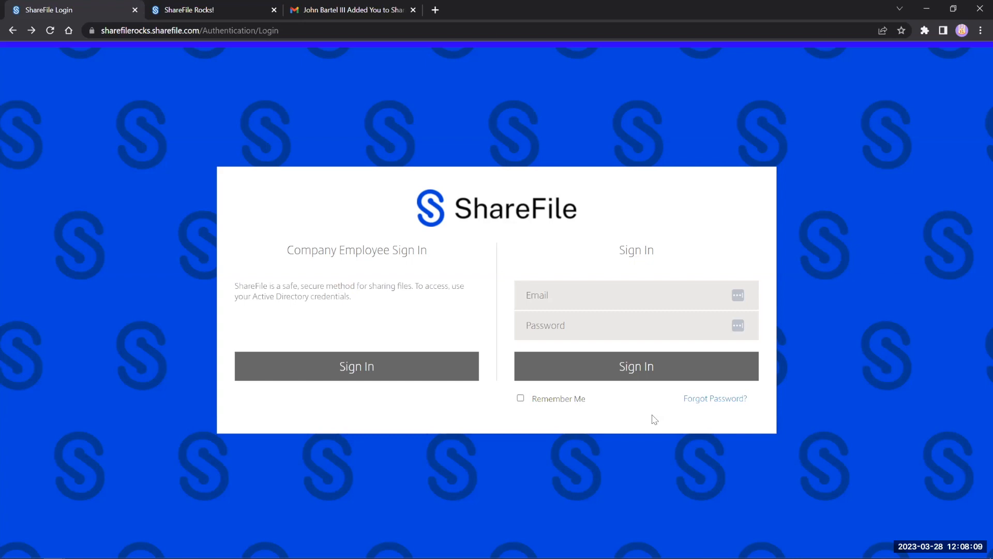
Step: Start the Forgot Password reset and pass the reCAPTCHA robot check
{"action": "left_click", "coordinate": [735, 398]}
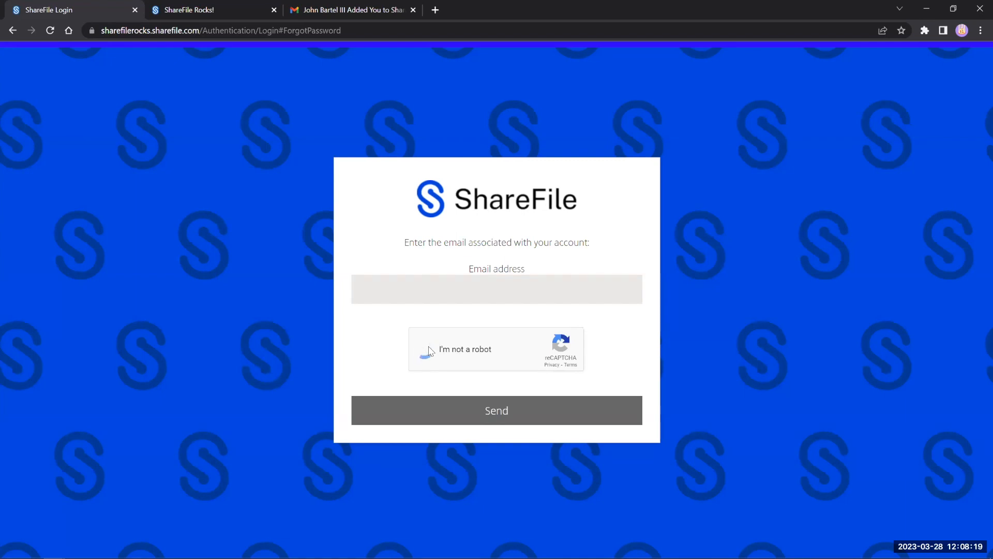
{"action": "left_click", "coordinate": [426, 350]}
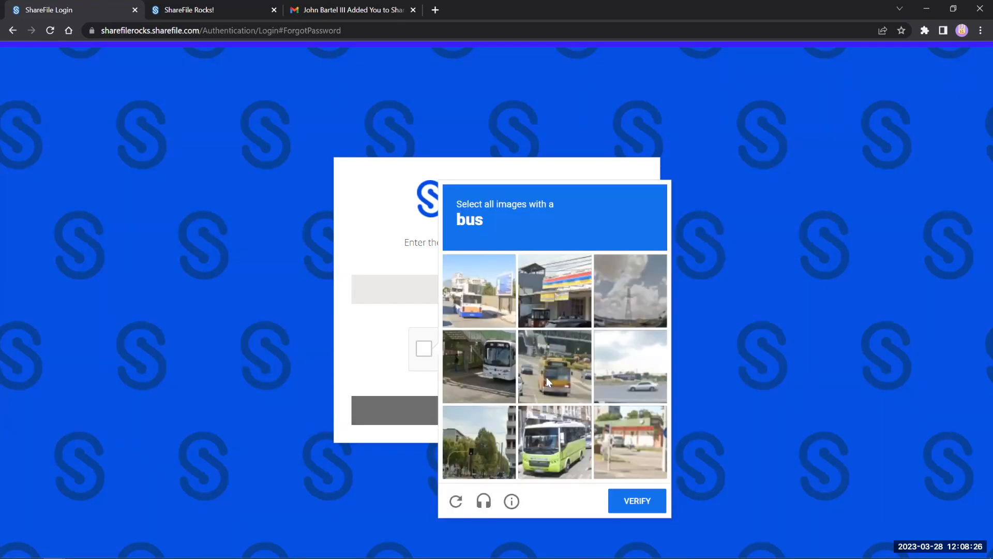
{"action": "left_click", "coordinate": [374, 326]}
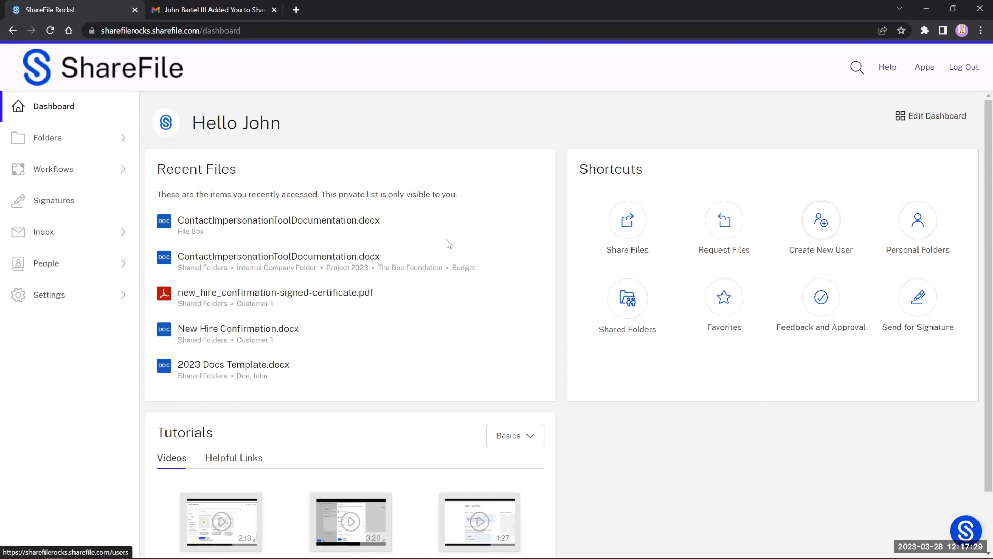
Step: Expand the Folders and Workflows sections in the left sidebar
{"action": "left_click", "coordinate": [47, 139]}
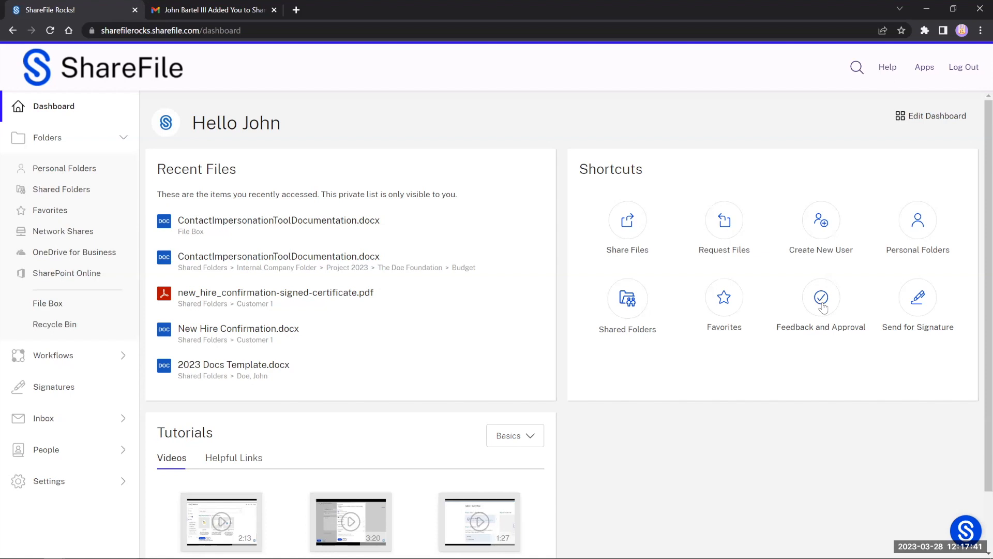
{"action": "left_click", "coordinate": [96, 361]}
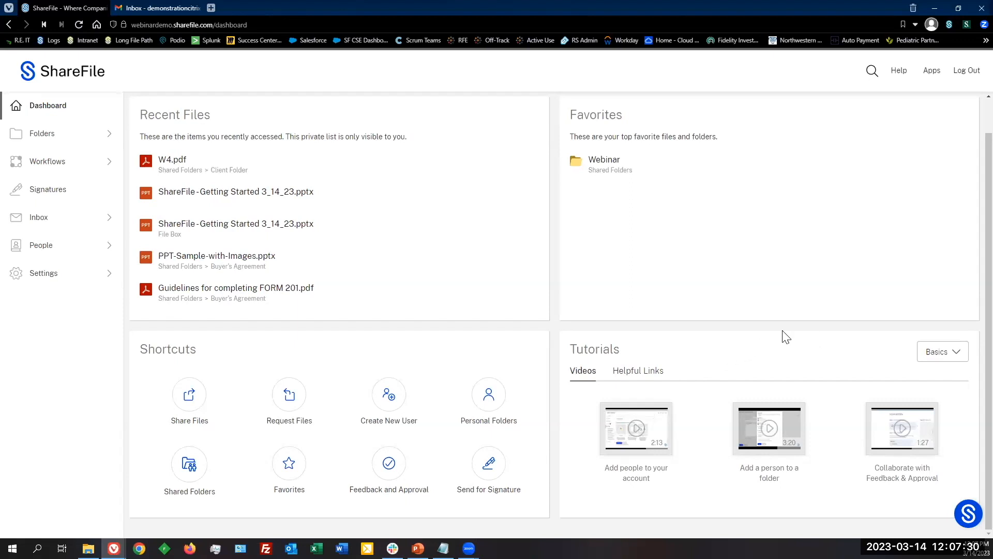
{"action": "left_click", "coordinate": [957, 356]}
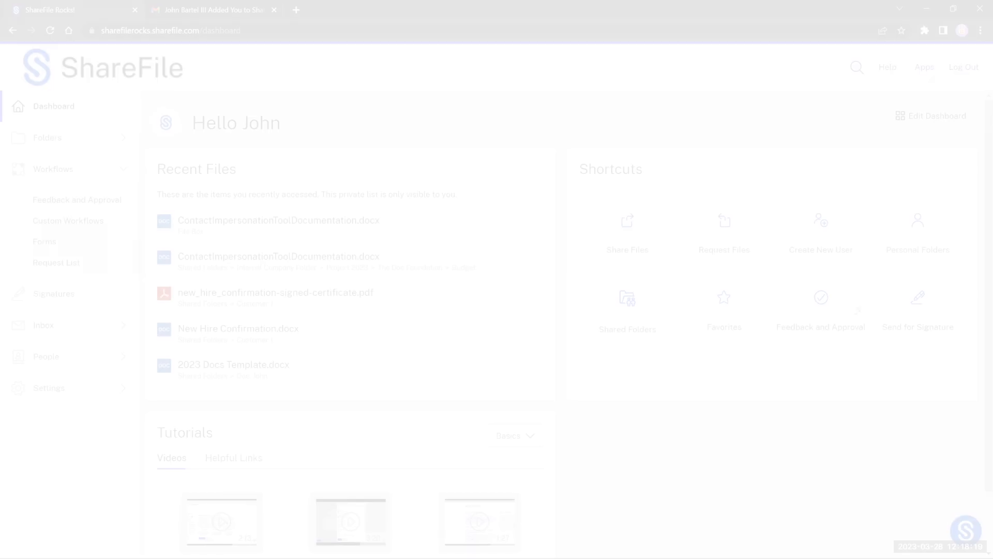
{"action": "left_click", "coordinate": [628, 220]}
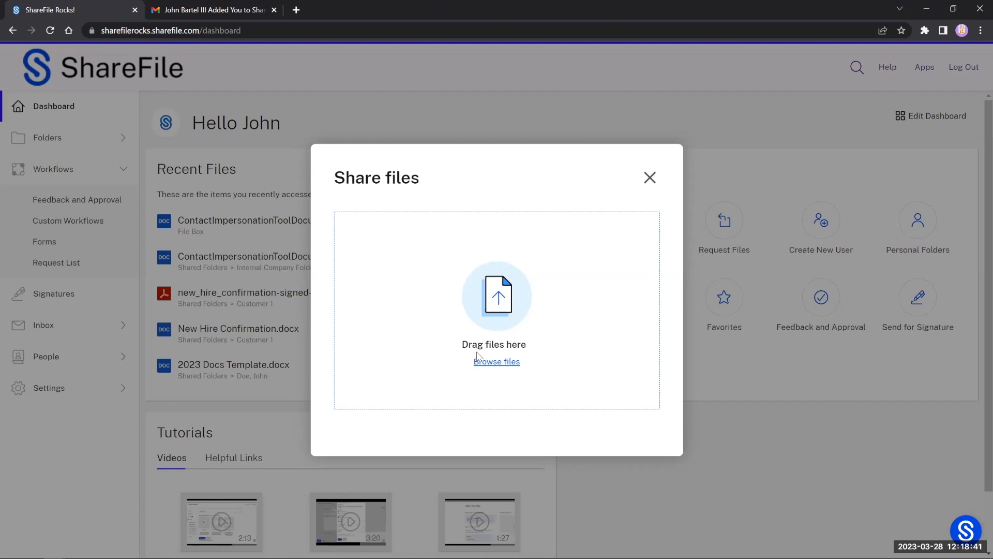
Step: Browse ShareFile's Shared Folders, cancel, then drag in Super-Secret Plans!.docx from the computer
{"action": "left_click", "coordinate": [488, 363]}
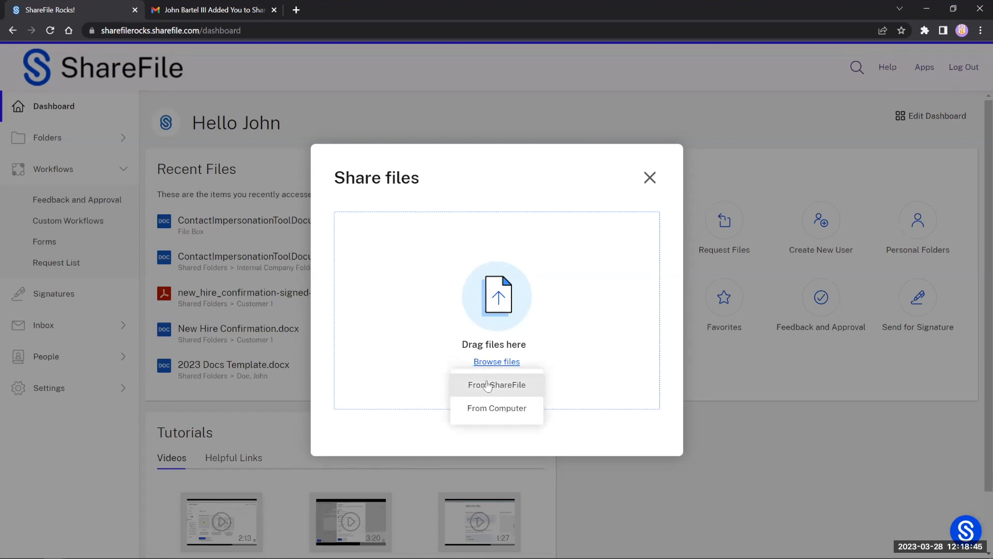
{"action": "left_click", "coordinate": [486, 387]}
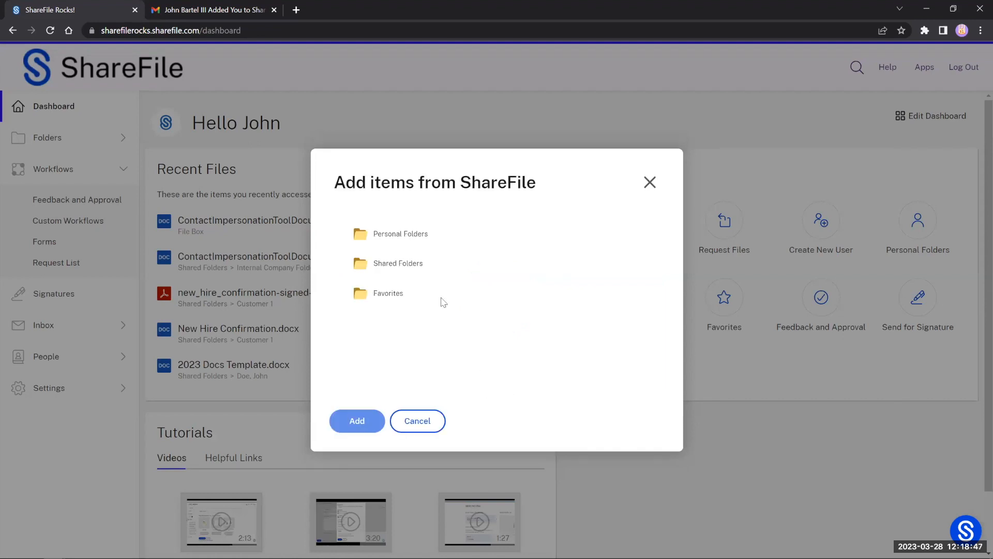
{"action": "left_click", "coordinate": [409, 262]}
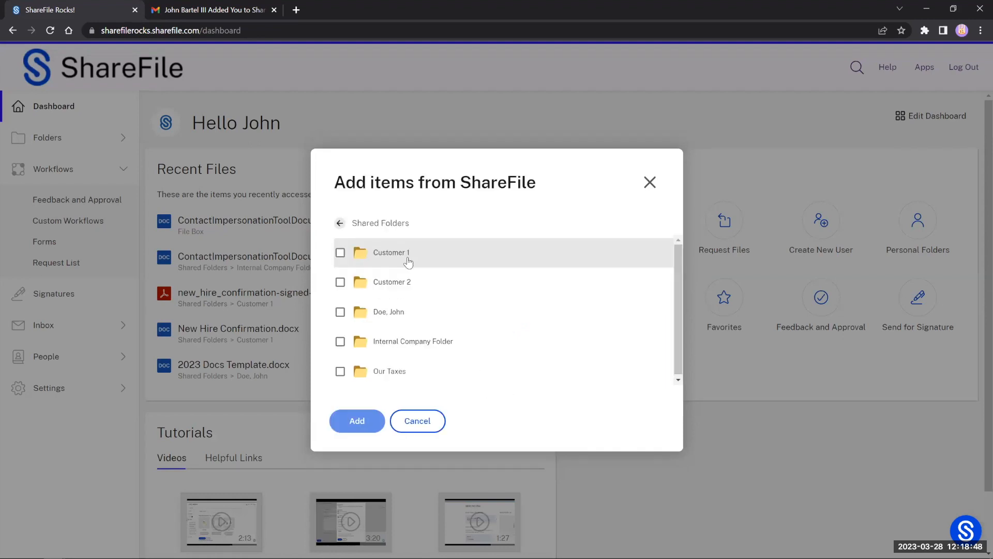
{"action": "left_click", "coordinate": [340, 224]}
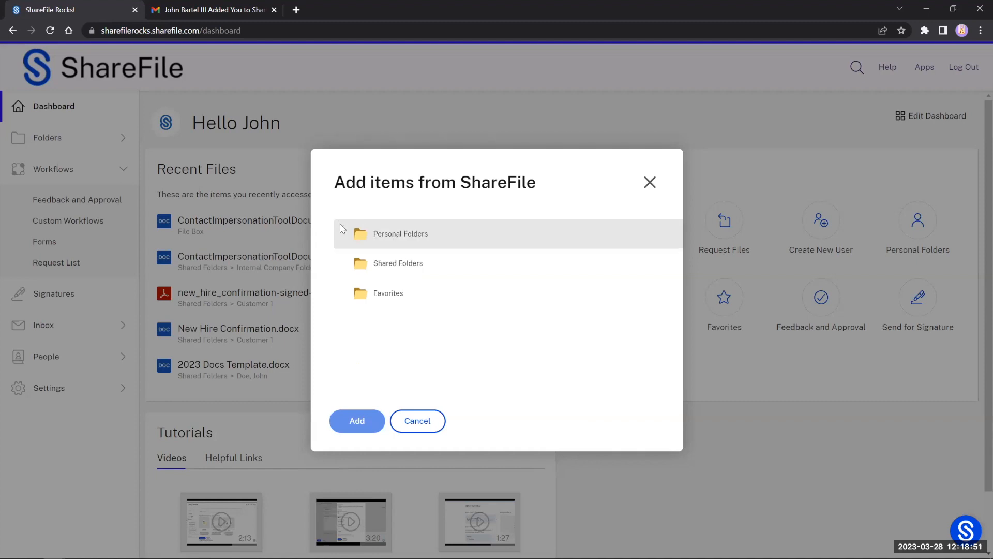
{"action": "left_click", "coordinate": [418, 424]}
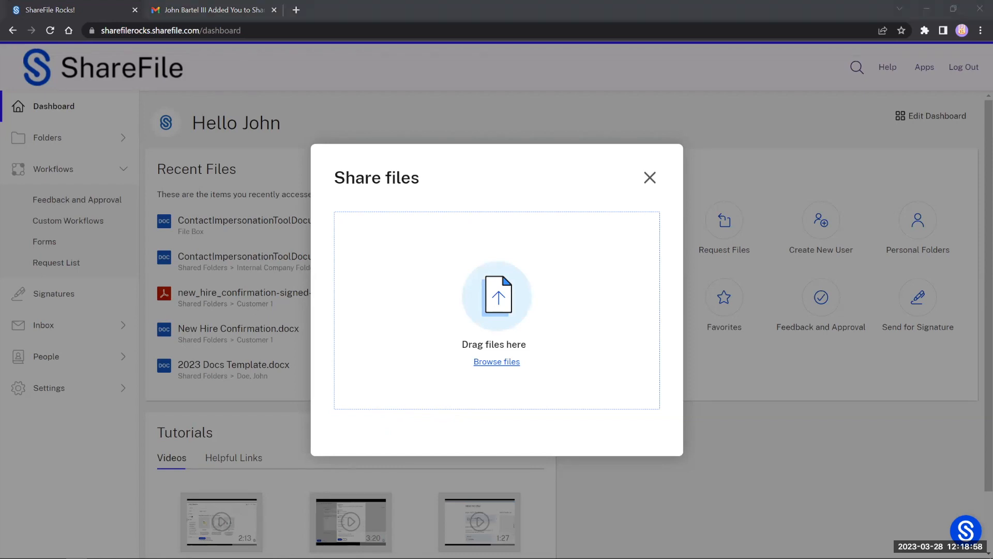
{"action": "left_click_drag", "start_coordinate": [417, 317], "coordinate": [435, 306]}
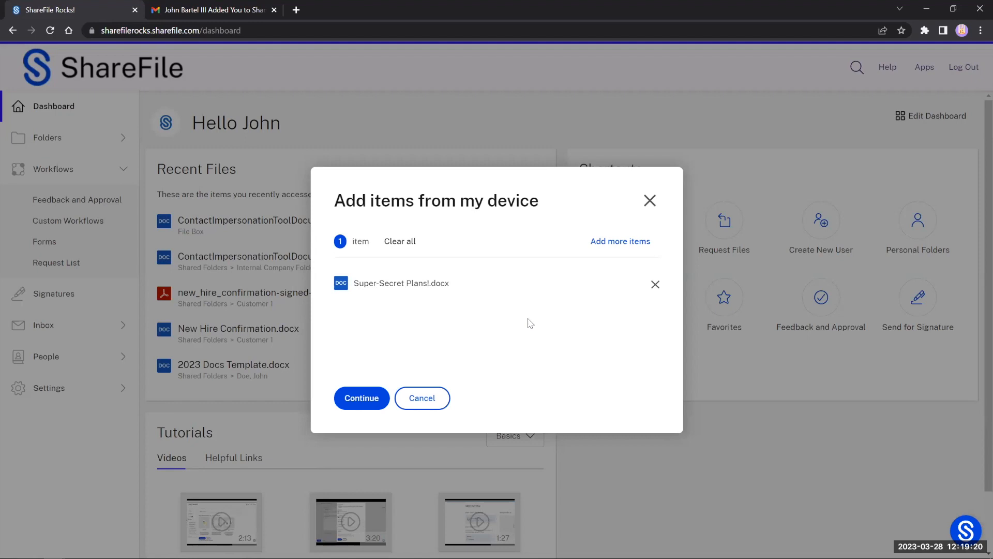
Step: Try Add more items > From my device, then continue sharing Super-Secret Plans!.docx
{"action": "left_click", "coordinate": [603, 244]}
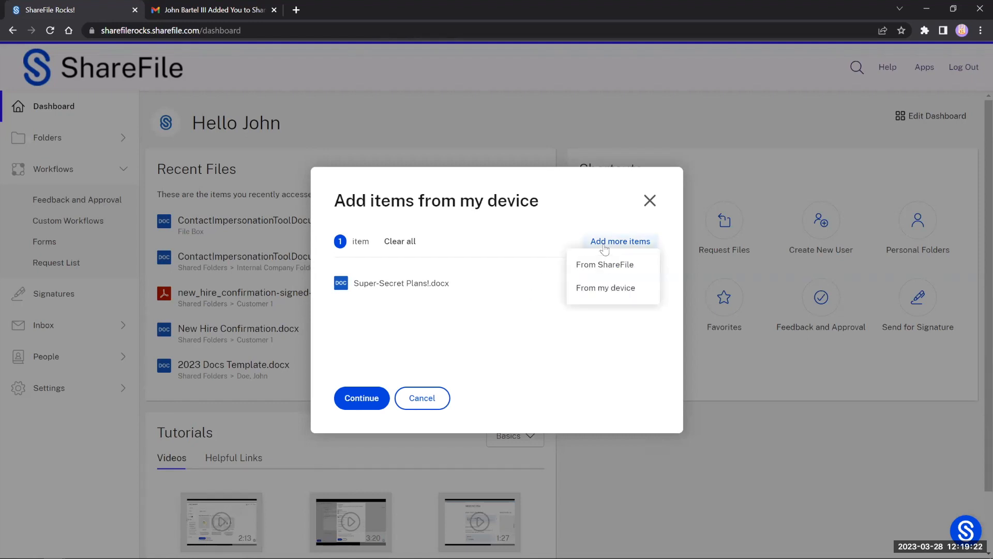
{"action": "mouse_move", "coordinate": [627, 249]}
{"action": "left_click", "coordinate": [627, 287]}
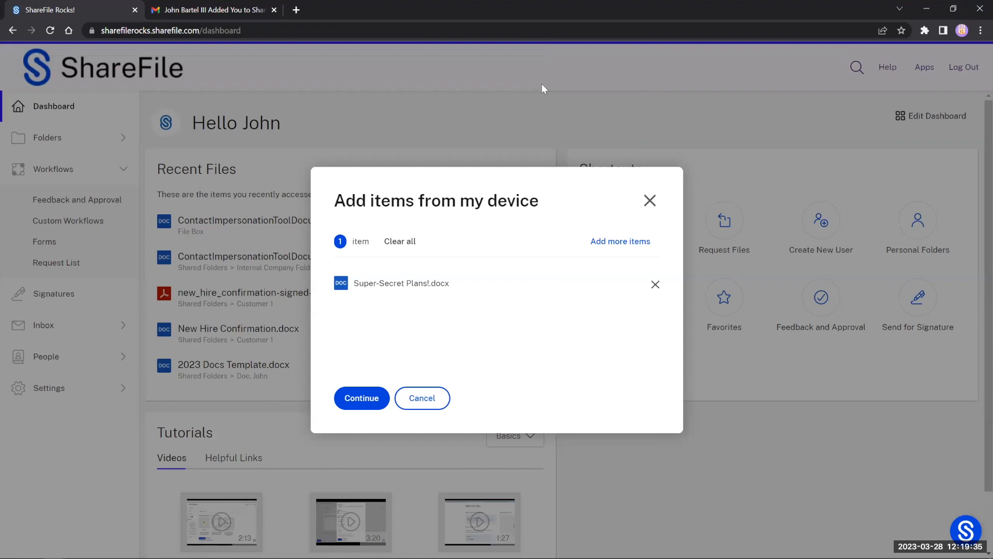
{"action": "left_click", "coordinate": [362, 399]}
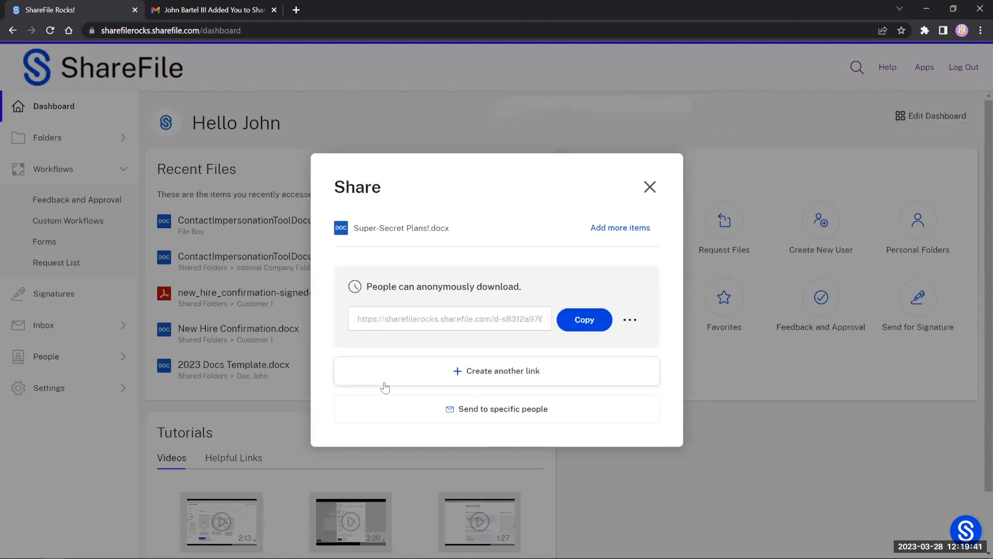
Step: Copy the anonymous-download link for Super-Secret Plans!.docx and highlight its download notice
{"action": "left_click", "coordinate": [630, 319]}
{"action": "left_click", "coordinate": [605, 321]}
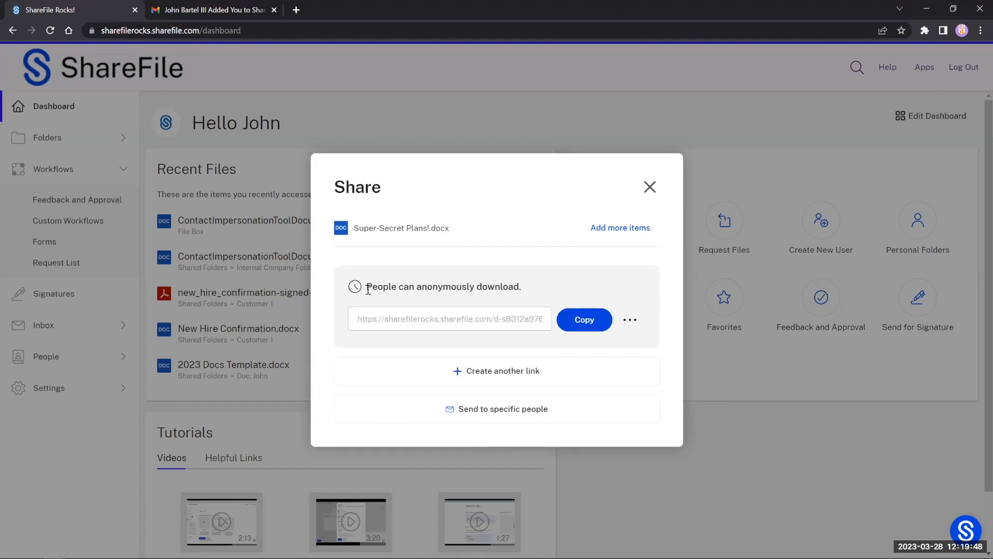
{"action": "left_click_drag", "start_coordinate": [367, 289], "coordinate": [522, 297]}
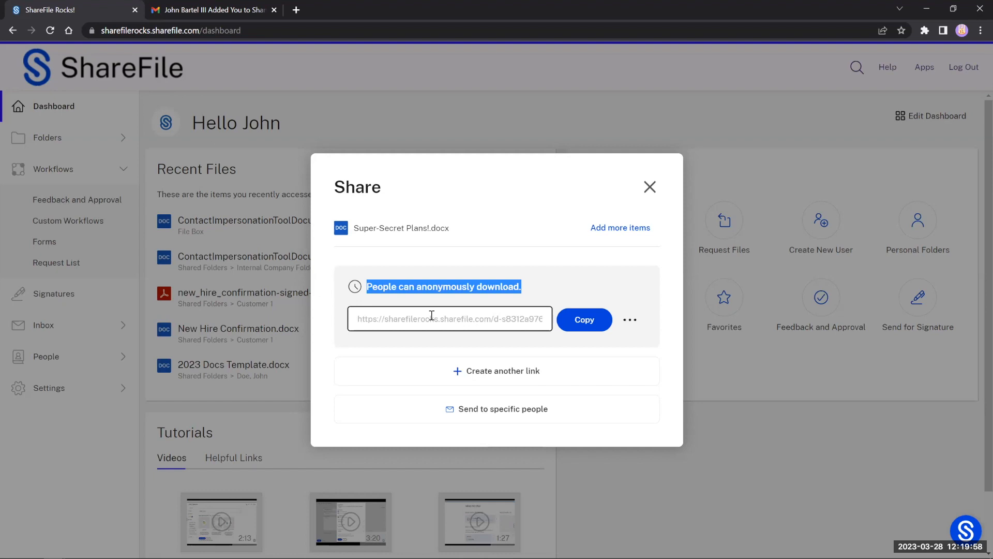
Step: Paste the copied link into a new tab to preview the document, then close that tab
{"action": "left_click", "coordinate": [297, 11]}
{"action": "key", "text": "ctrl+v"}
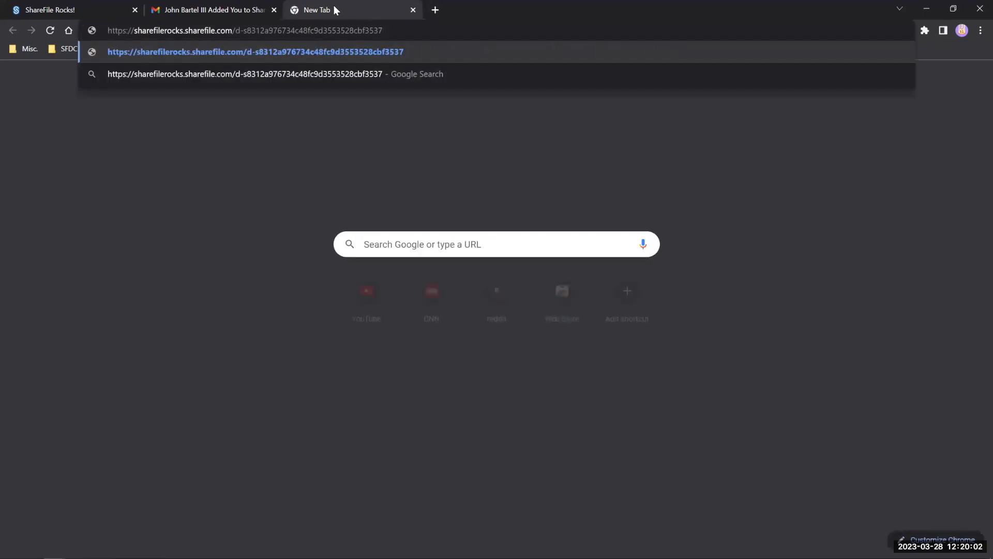
{"action": "key", "text": "Return"}
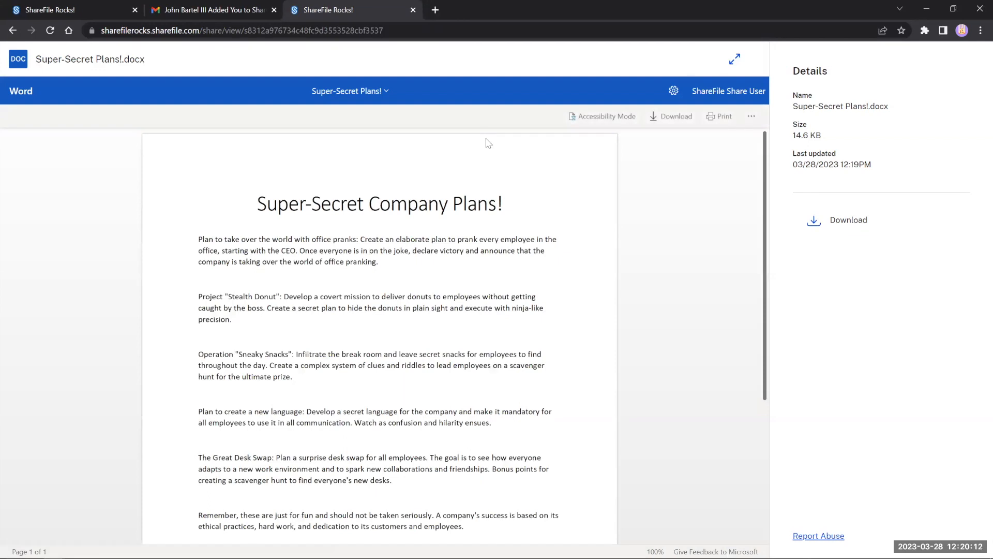
{"action": "scroll", "coordinate": [561, 179], "scroll_direction": "down", "scroll_amount": 2}
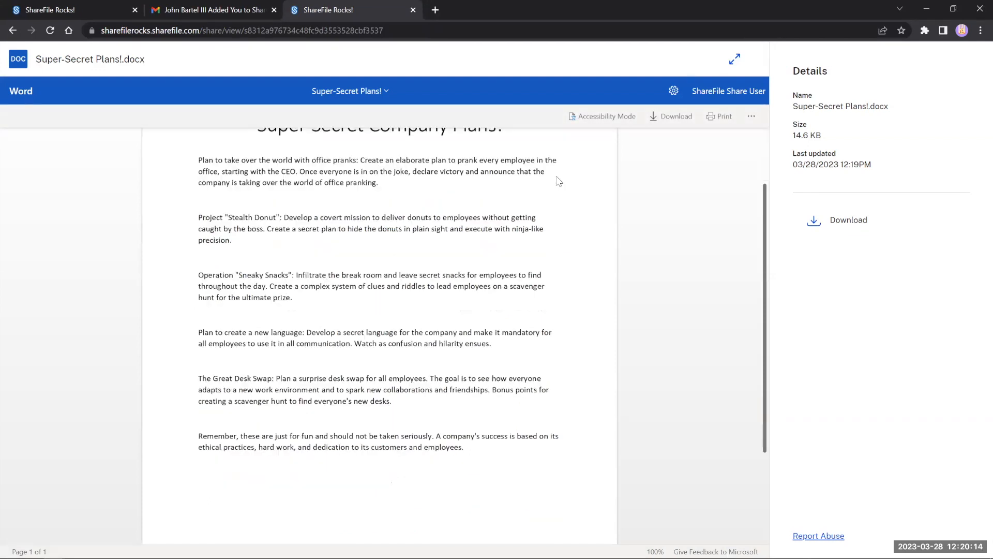
{"action": "scroll", "coordinate": [541, 233], "scroll_direction": "up", "scroll_amount": 2}
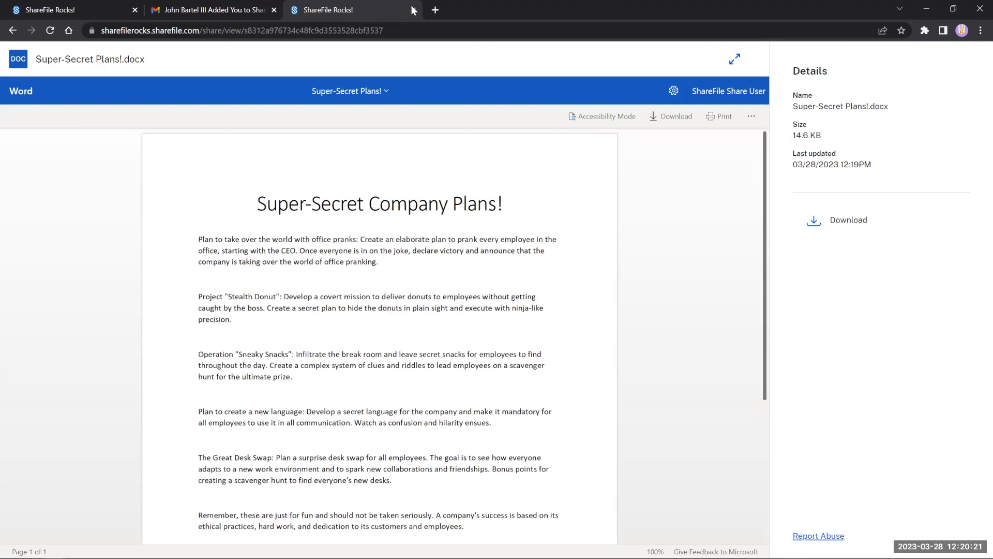
{"action": "key", "text": "ctrl+w"}
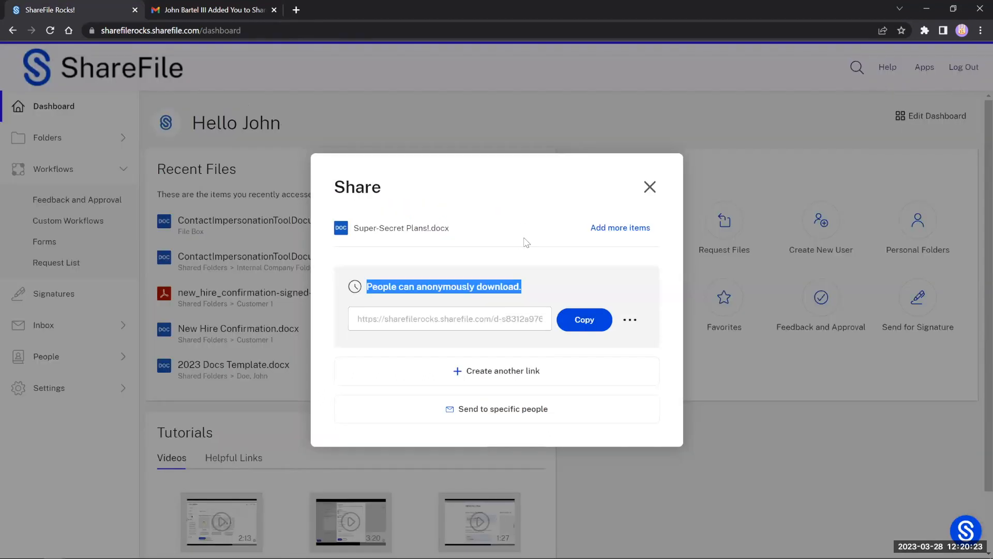
Step: In the link's Edit options, change 'Allow people with this link to' from Download to View
{"action": "left_click", "coordinate": [624, 317]}
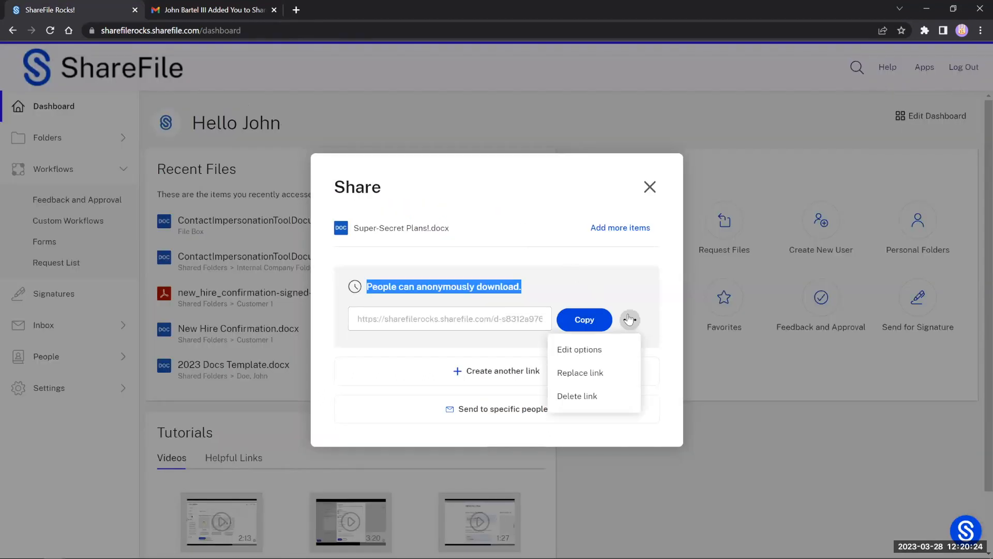
{"action": "left_click", "coordinate": [614, 349]}
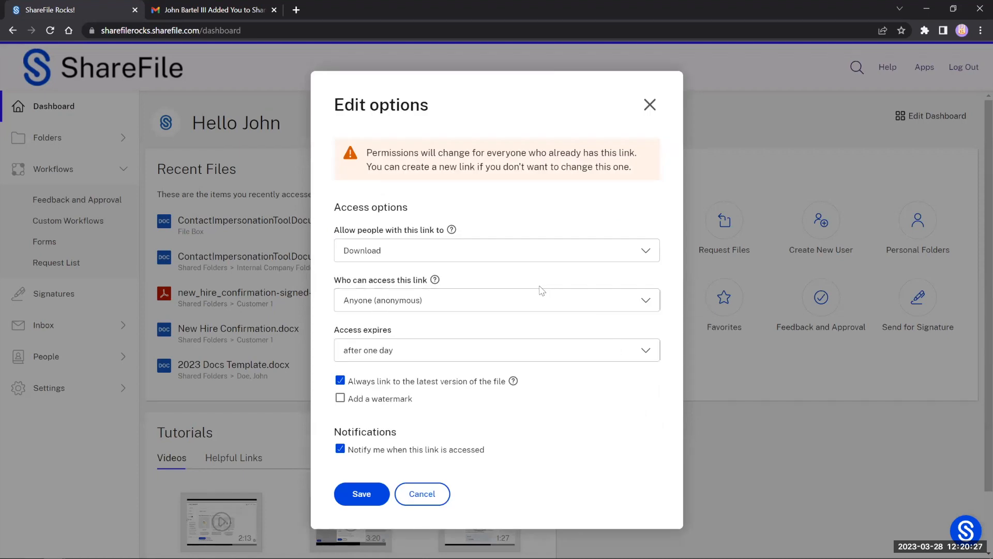
{"action": "left_click", "coordinate": [449, 252]}
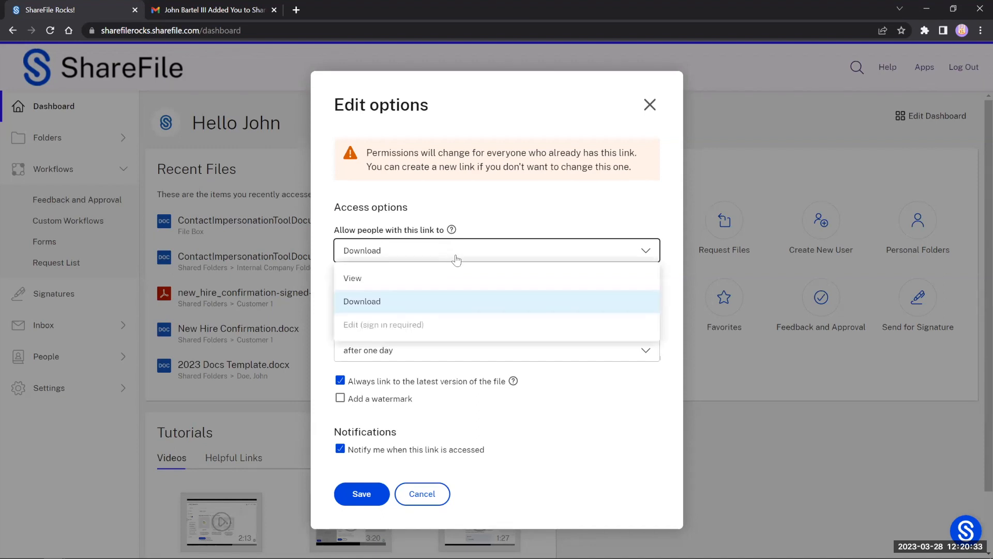
{"action": "left_click", "coordinate": [416, 284]}
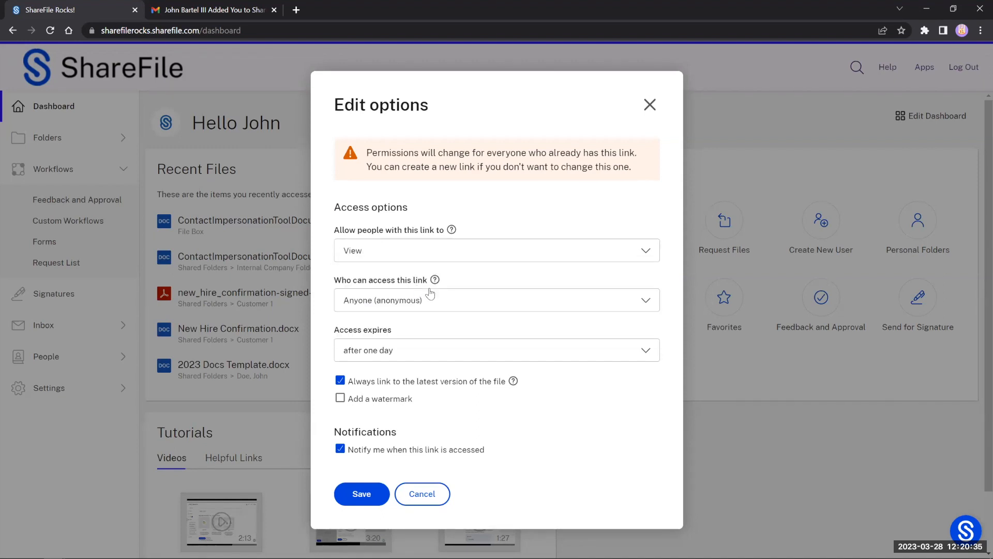
{"action": "left_click", "coordinate": [403, 251]}
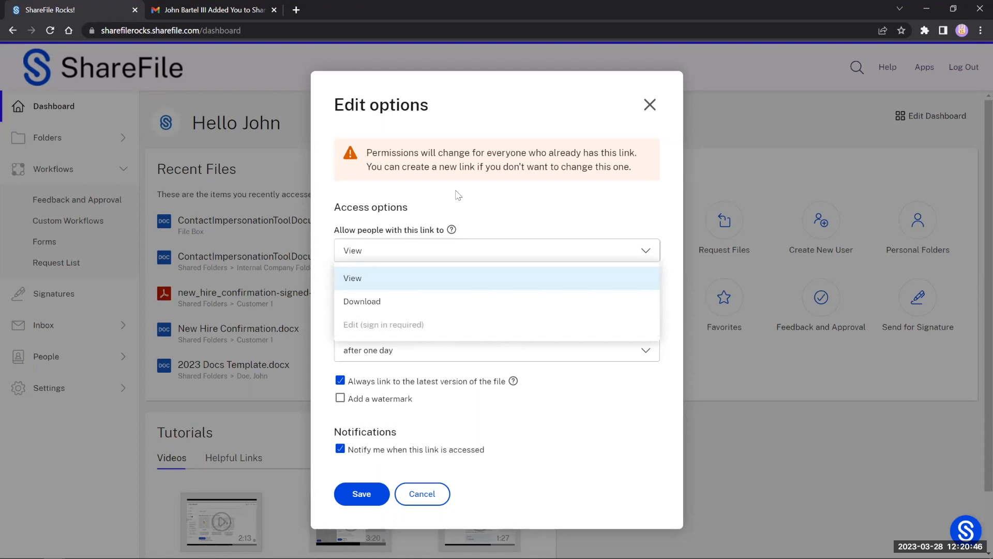
{"action": "left_click", "coordinate": [468, 215]}
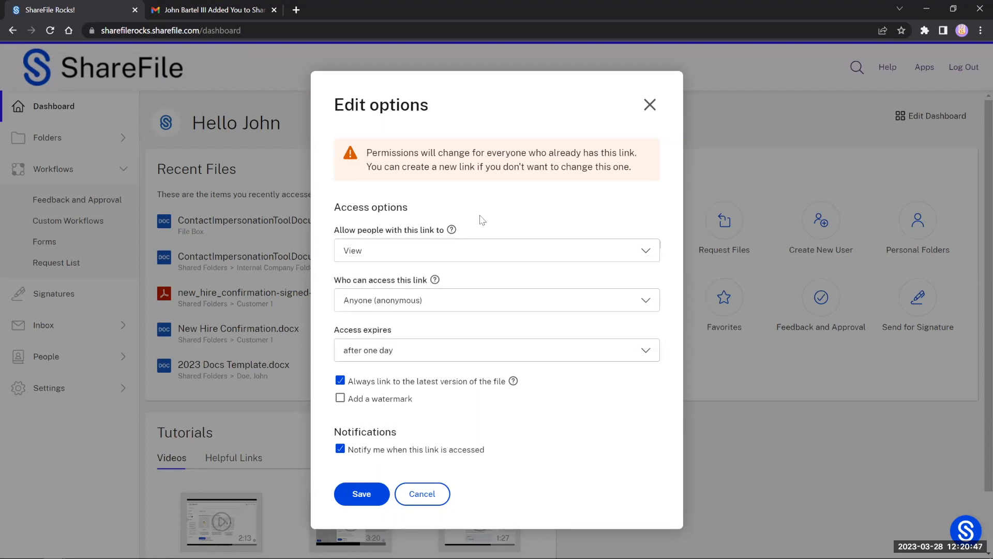
Step: Open the 'Who can access this link' dropdown, currently set to Anyone (anonymous)
{"action": "left_click", "coordinate": [496, 303]}
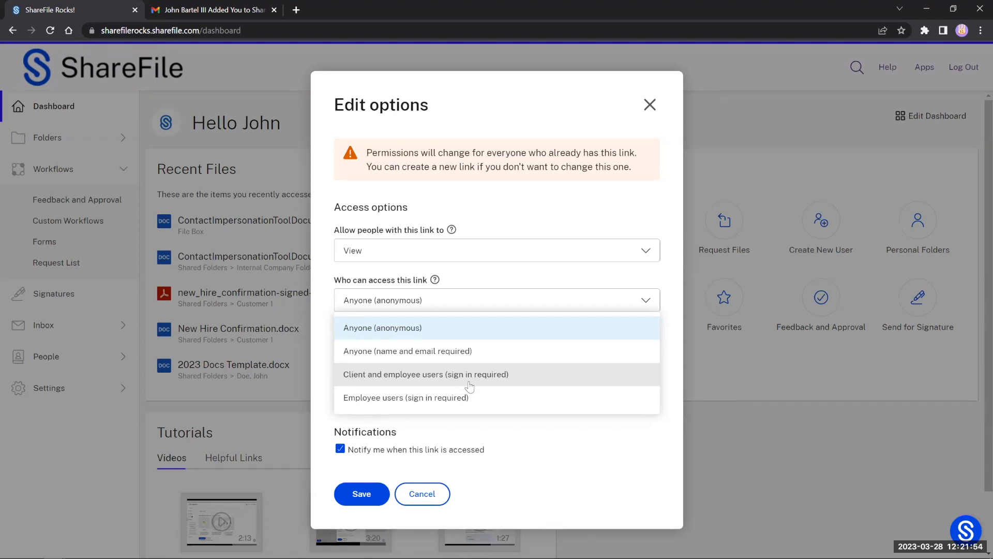
Step: Keep link access as Anyone (anonymous) with expiry after one day, and save the link settings
{"action": "left_click", "coordinate": [511, 296]}
{"action": "left_click", "coordinate": [505, 308]}
{"action": "left_click", "coordinate": [485, 298]}
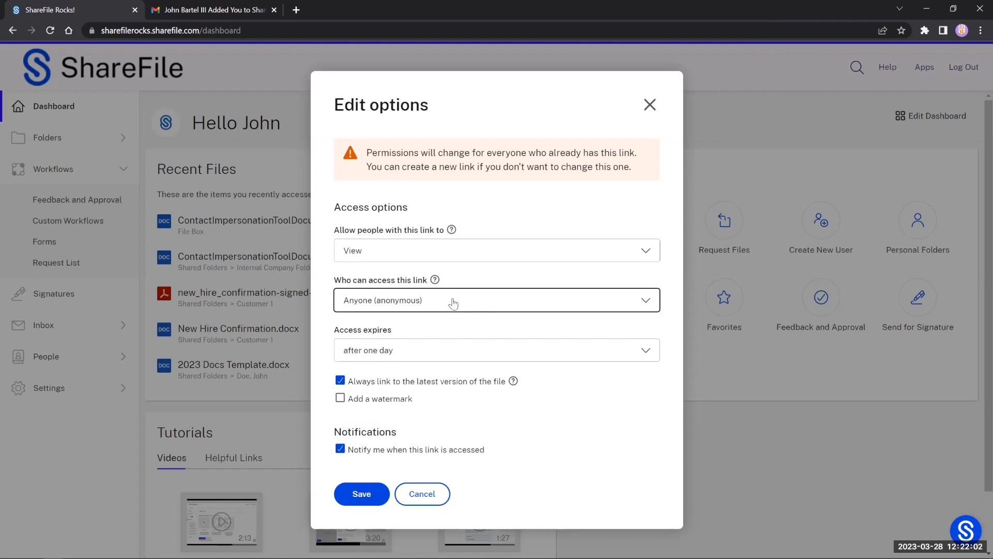
{"action": "left_click", "coordinate": [451, 357]}
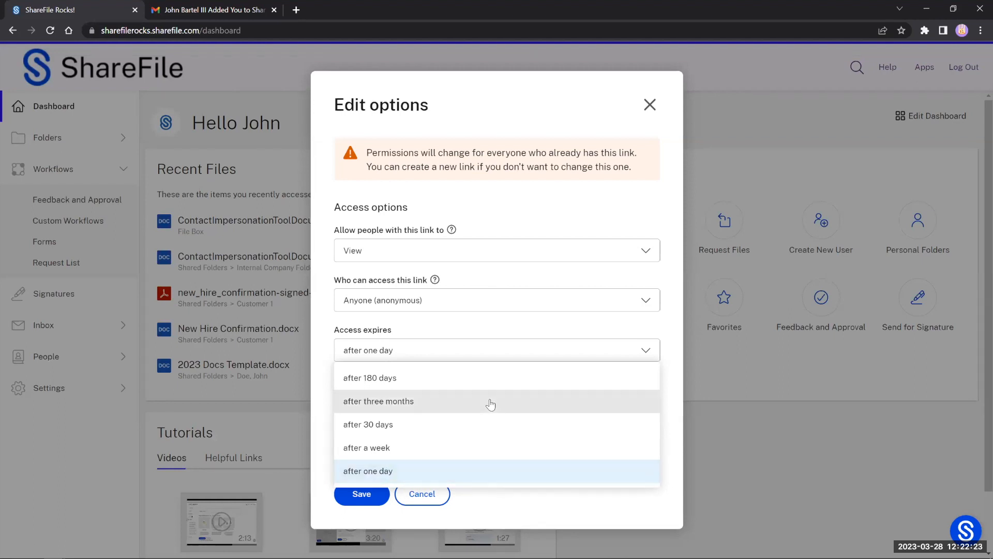
{"action": "left_click", "coordinate": [470, 480]}
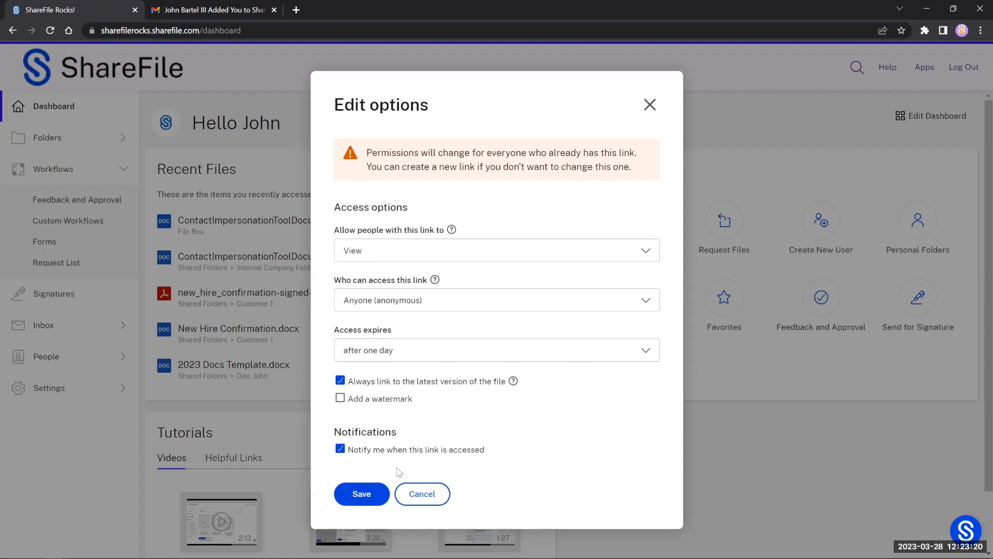
{"action": "left_click", "coordinate": [373, 496]}
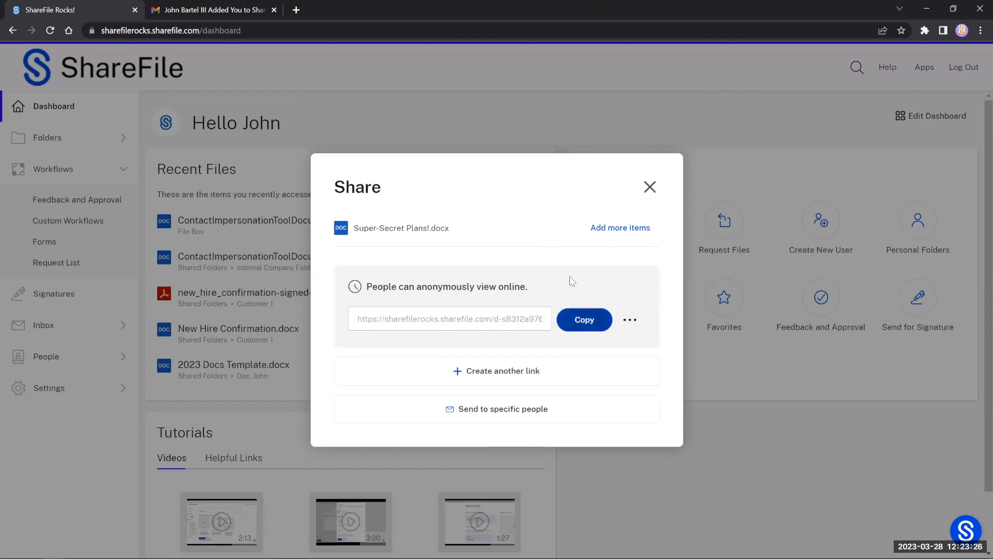
{"action": "left_click", "coordinate": [476, 384]}
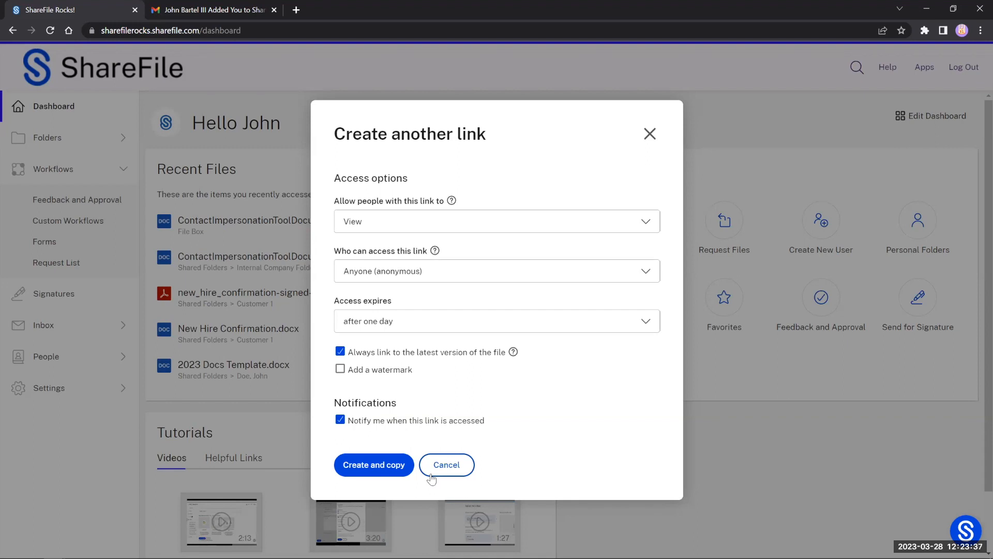
{"action": "left_click", "coordinate": [444, 465]}
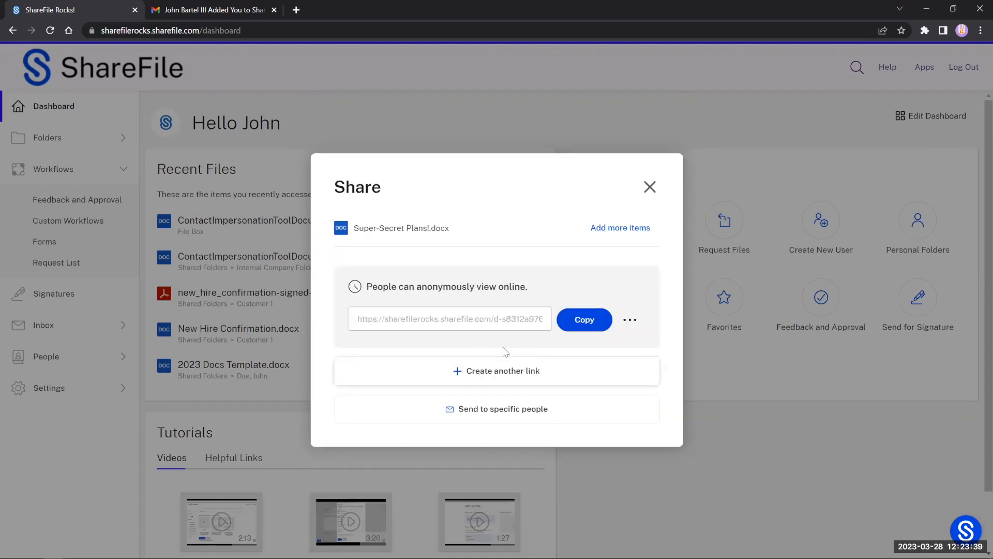
{"action": "left_click", "coordinate": [629, 320]}
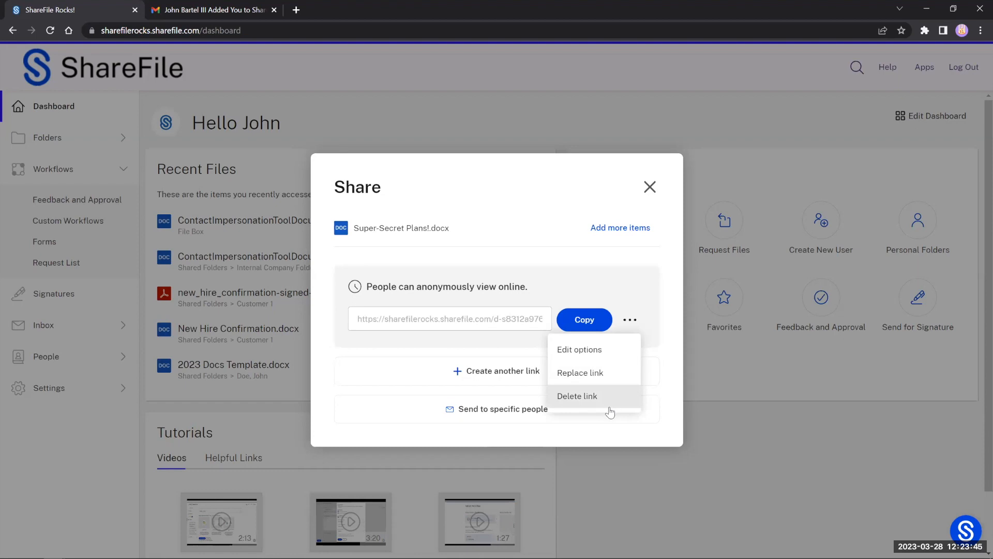
{"action": "left_click", "coordinate": [598, 317]}
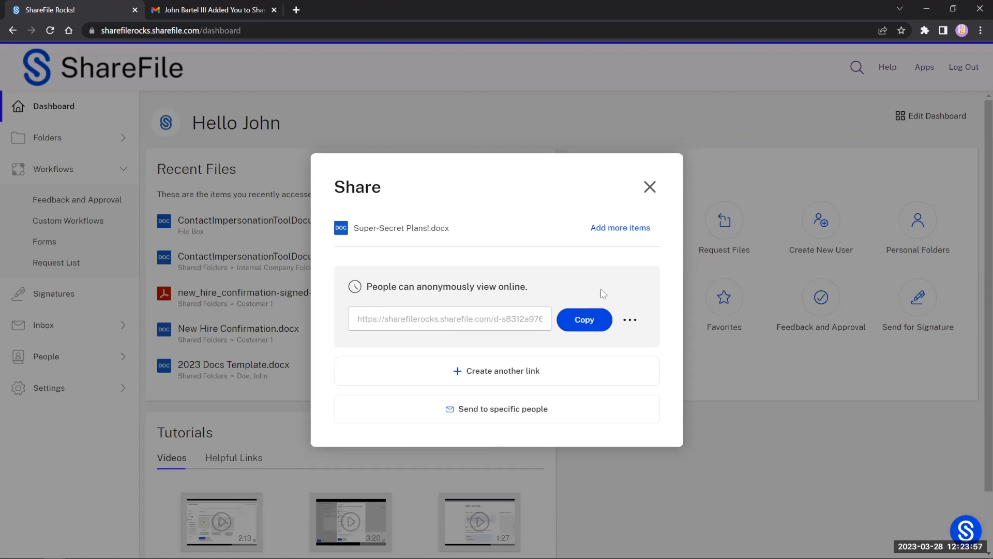
Step: From the share link's options, start emailing Super-Secret Plans!.docx to specific people
{"action": "left_click", "coordinate": [629, 319]}
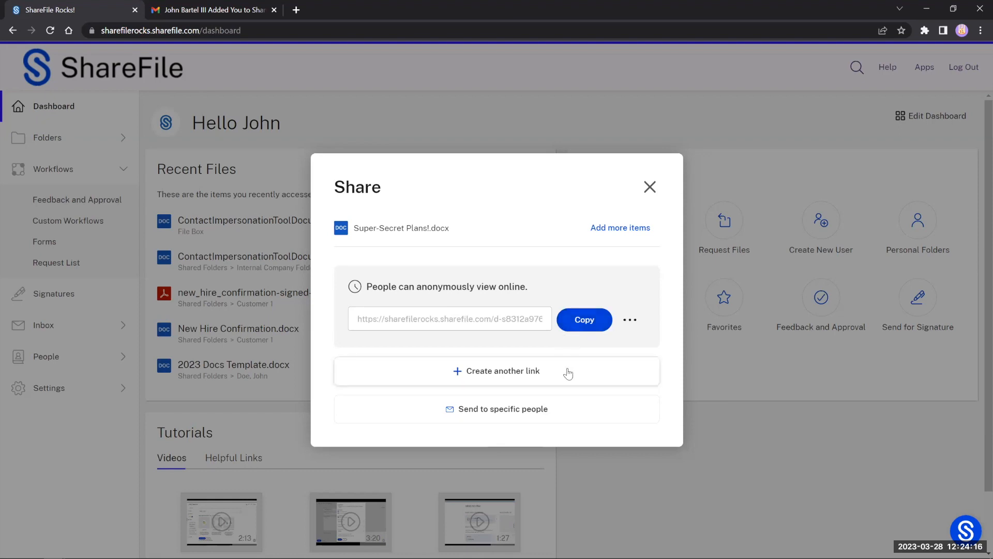
{"action": "left_click", "coordinate": [550, 417]}
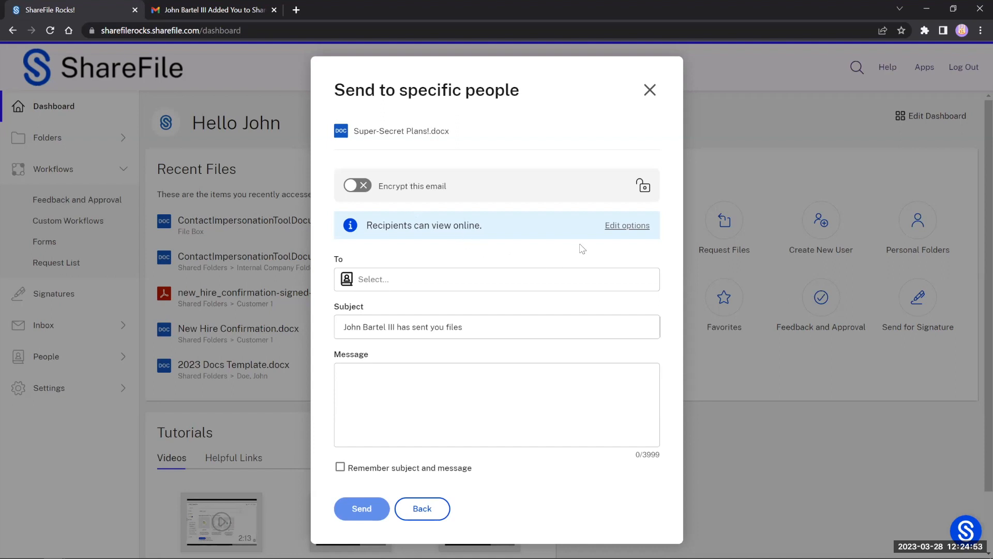
Step: Leave the recipients' access settings unchanged and add the matching address-book contact as recipient
{"action": "left_click", "coordinate": [618, 226]}
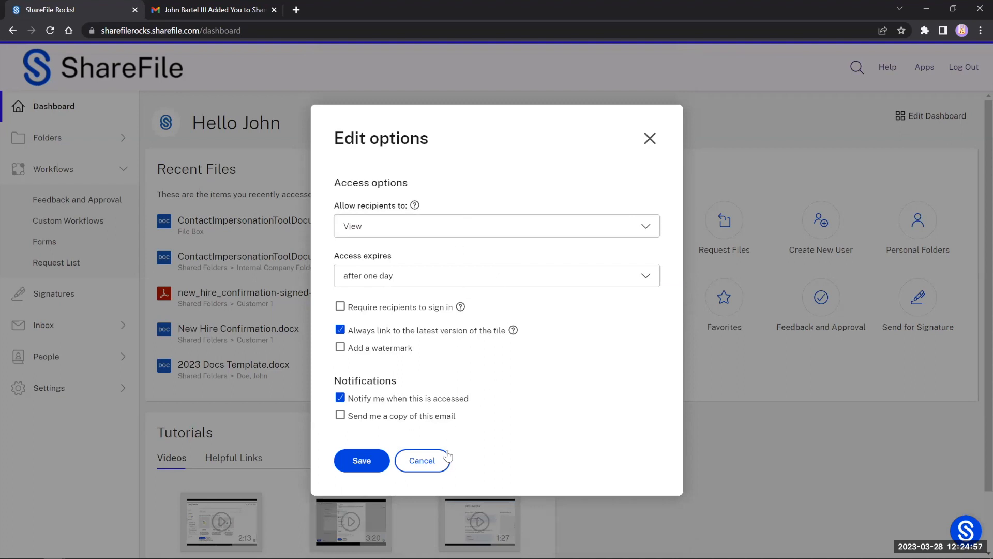
{"action": "left_click", "coordinate": [434, 461]}
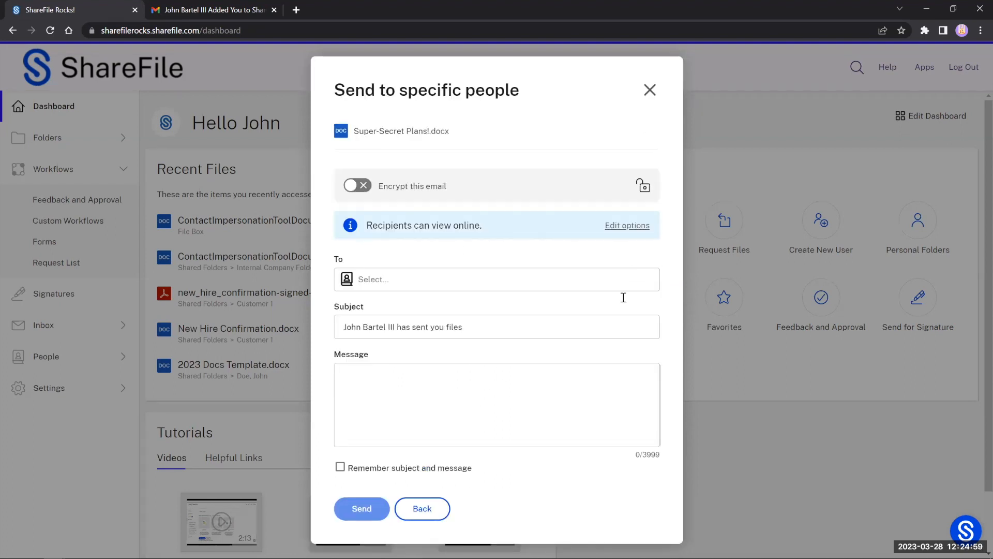
{"action": "left_click", "coordinate": [590, 279]}
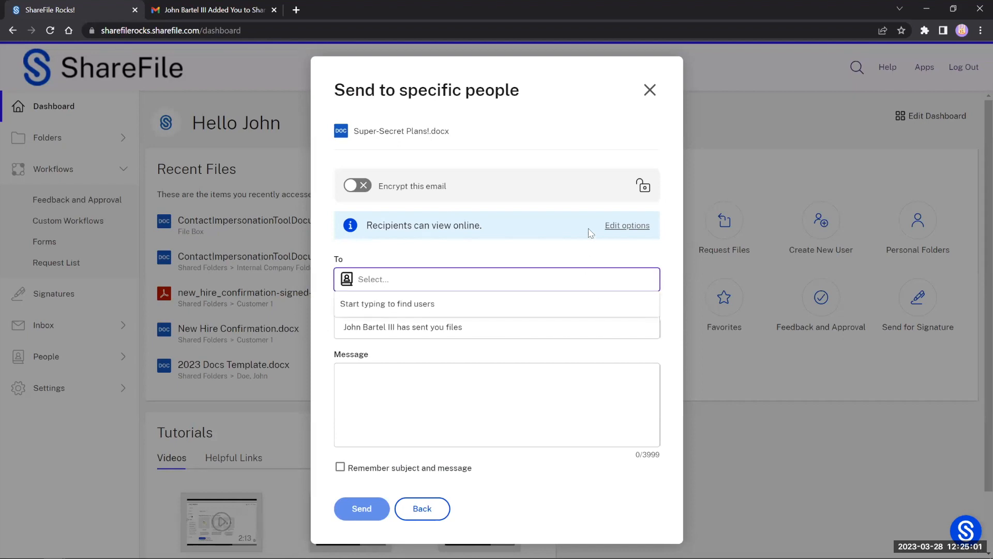
{"action": "type", "text": "john"}
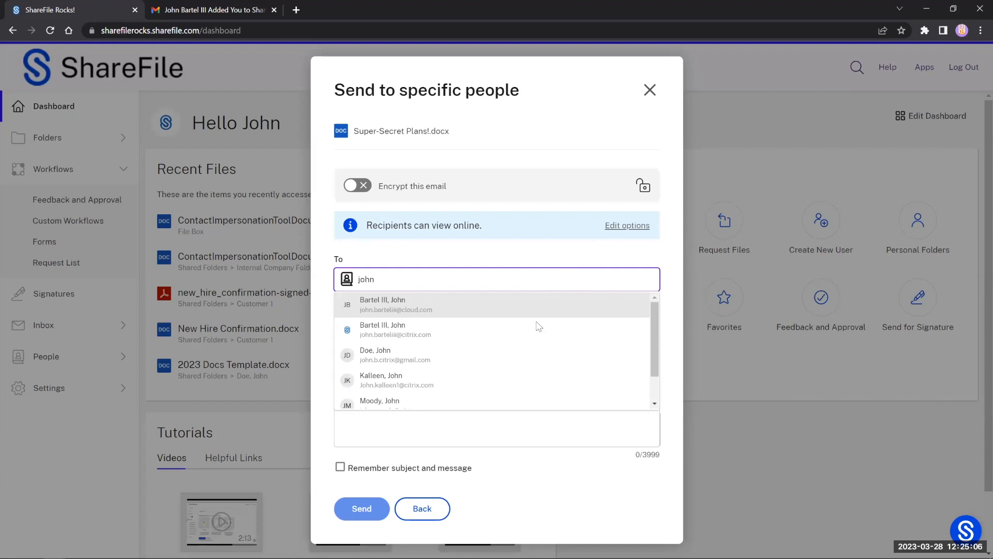
{"action": "left_click", "coordinate": [400, 360]}
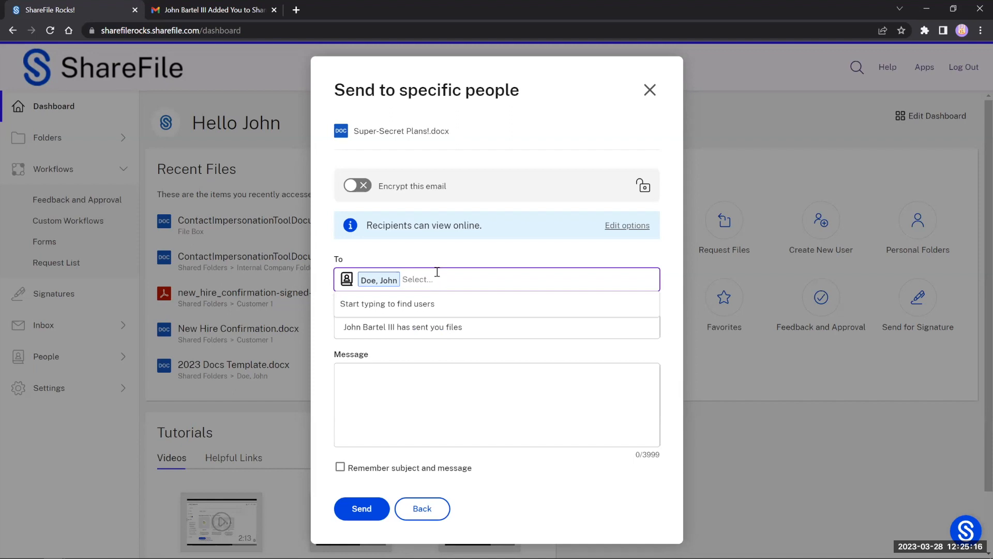
{"action": "left_click", "coordinate": [346, 280]}
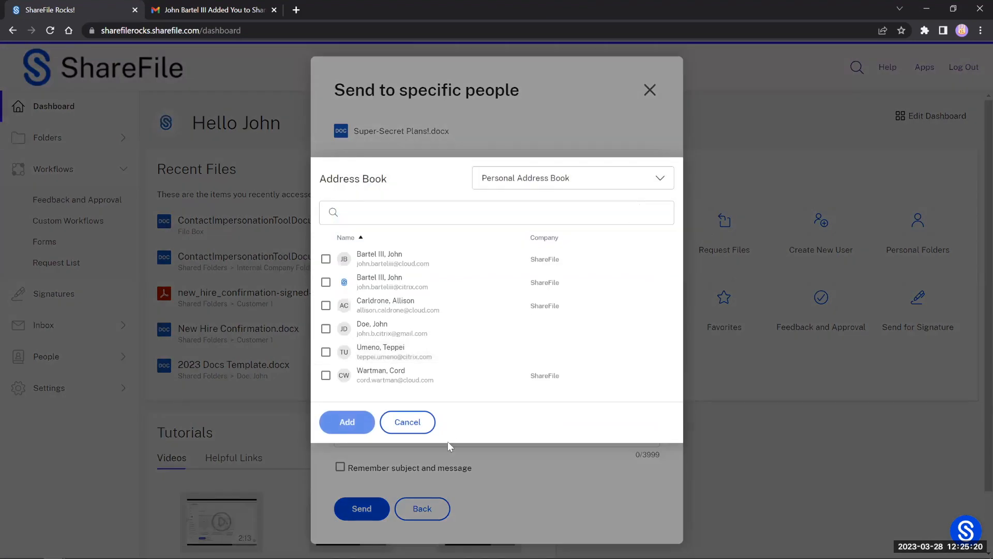
{"action": "left_click", "coordinate": [416, 423]}
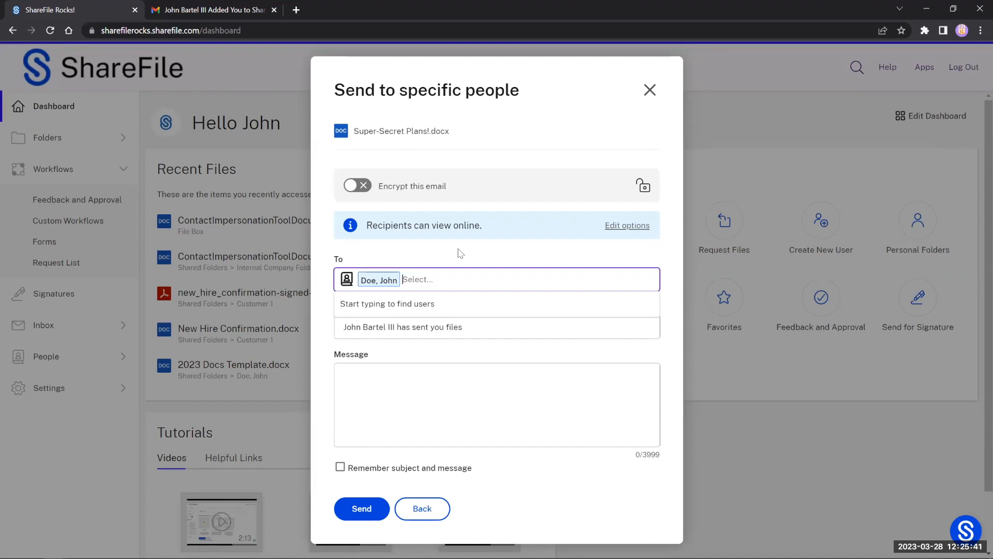
Step: Keep the default subject, leave the message blank, and send the document
{"action": "left_click", "coordinate": [476, 331]}
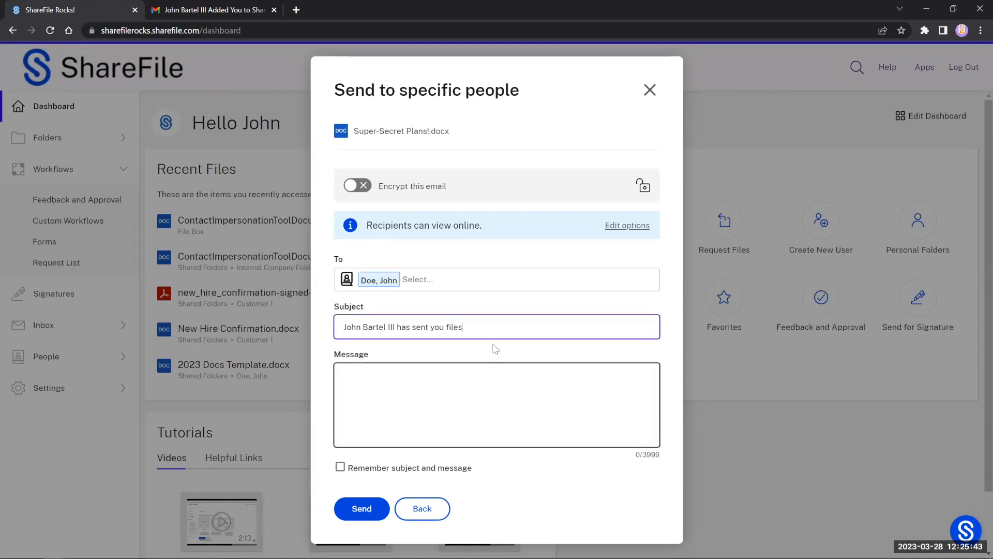
{"action": "left_click_drag", "start_coordinate": [498, 326], "coordinate": [331, 325]}
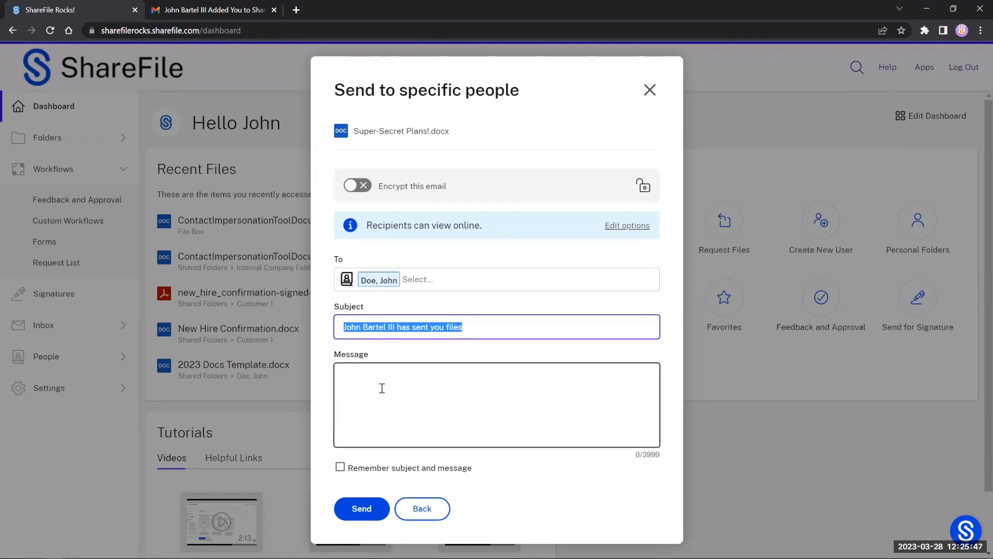
{"action": "left_click", "coordinate": [383, 393]}
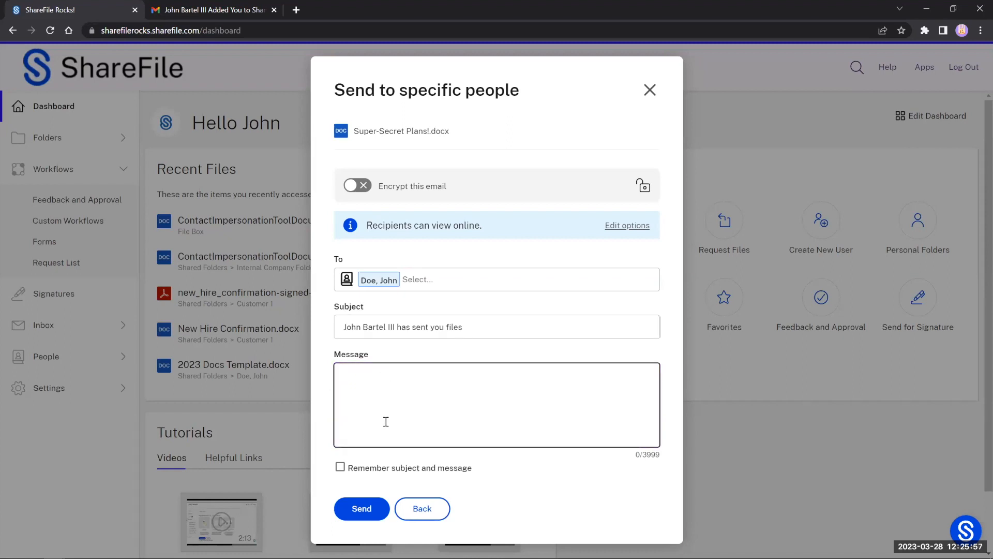
{"action": "left_click", "coordinate": [365, 509]}
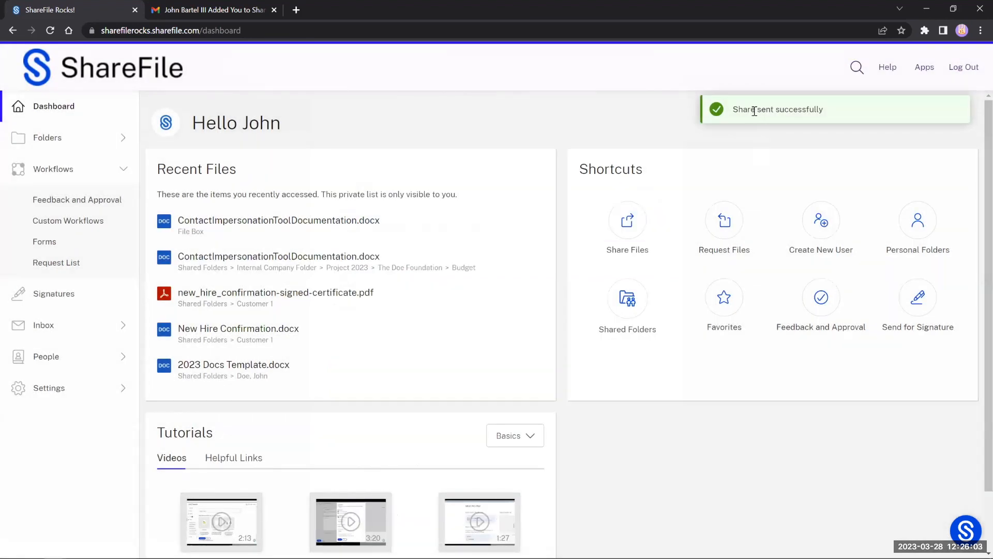
Step: In Gmail, refresh the inbox, open the new 'has sent you files' email and follow View
{"action": "left_click", "coordinate": [198, 11]}
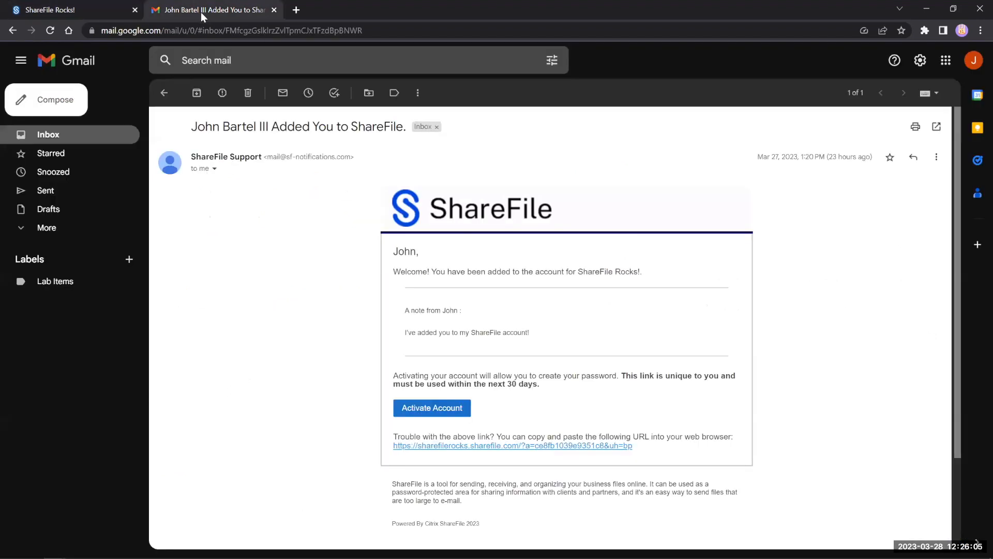
{"action": "left_click", "coordinate": [166, 93]}
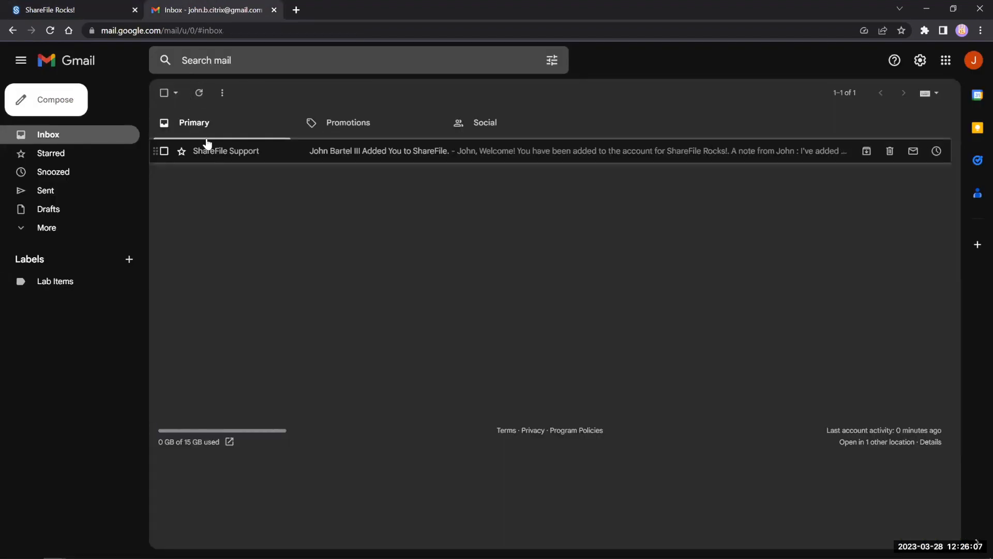
{"action": "left_click", "coordinate": [79, 138]}
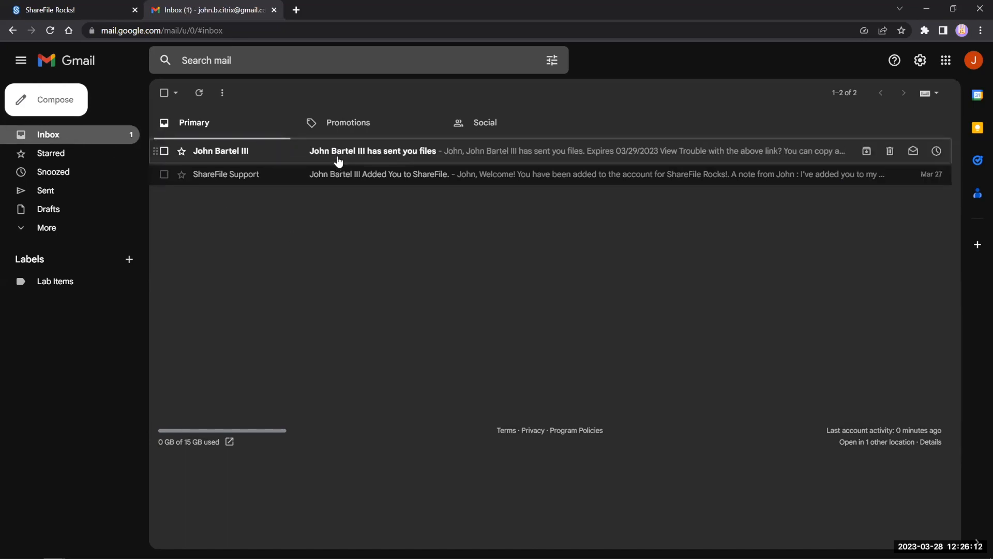
{"action": "left_click", "coordinate": [339, 154]}
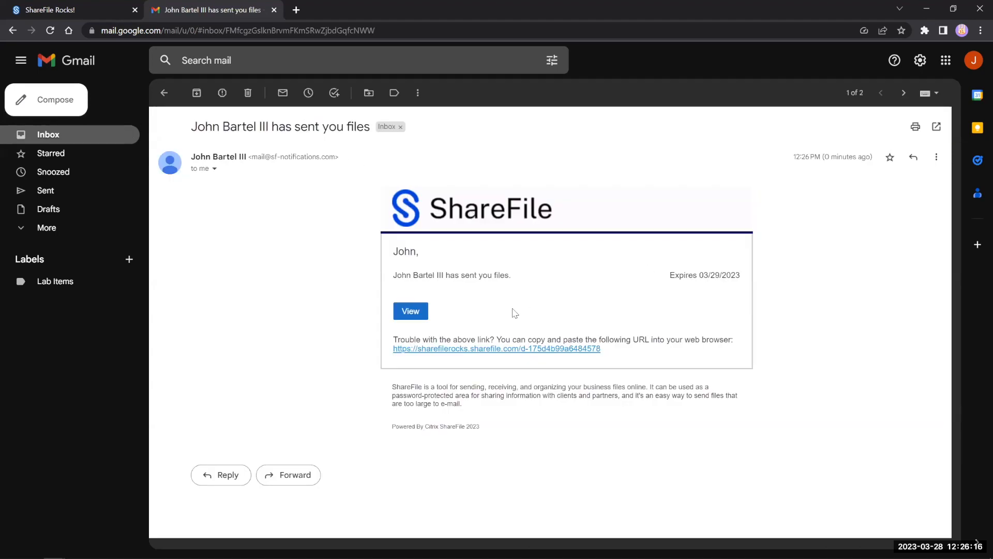
{"action": "left_click", "coordinate": [410, 313]}
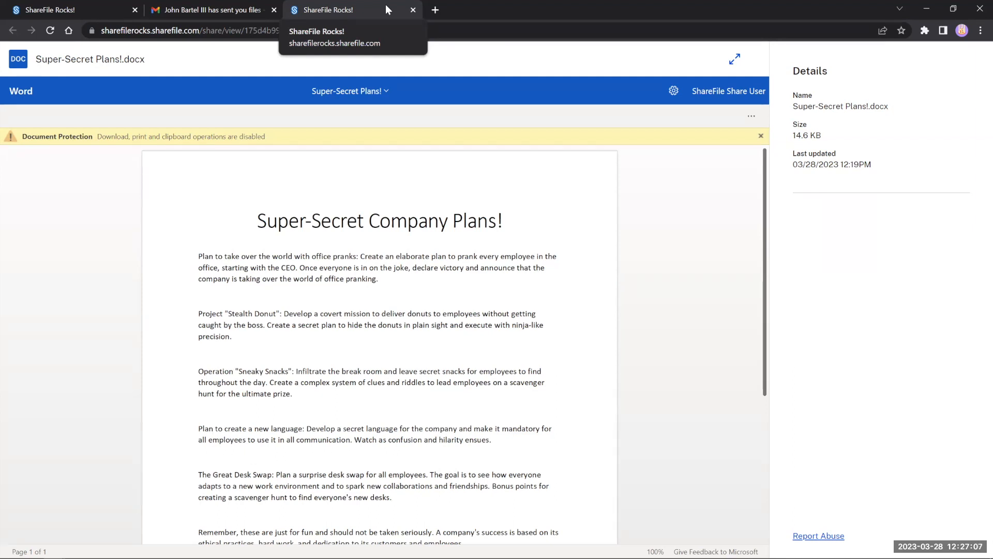
Step: Switch back to the notification email in Gmail and return to the inbox list
{"action": "left_click", "coordinate": [214, 8]}
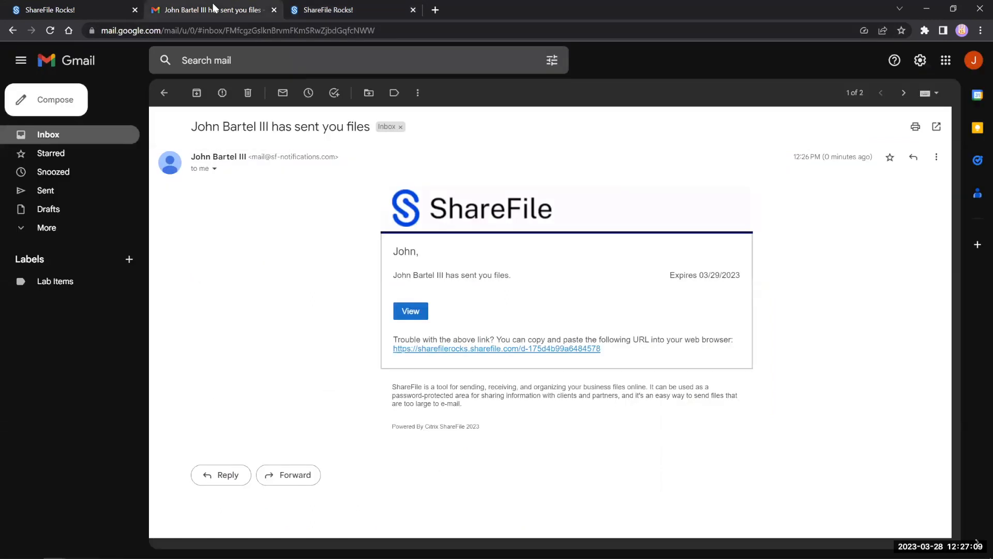
{"action": "left_click", "coordinate": [161, 93]}
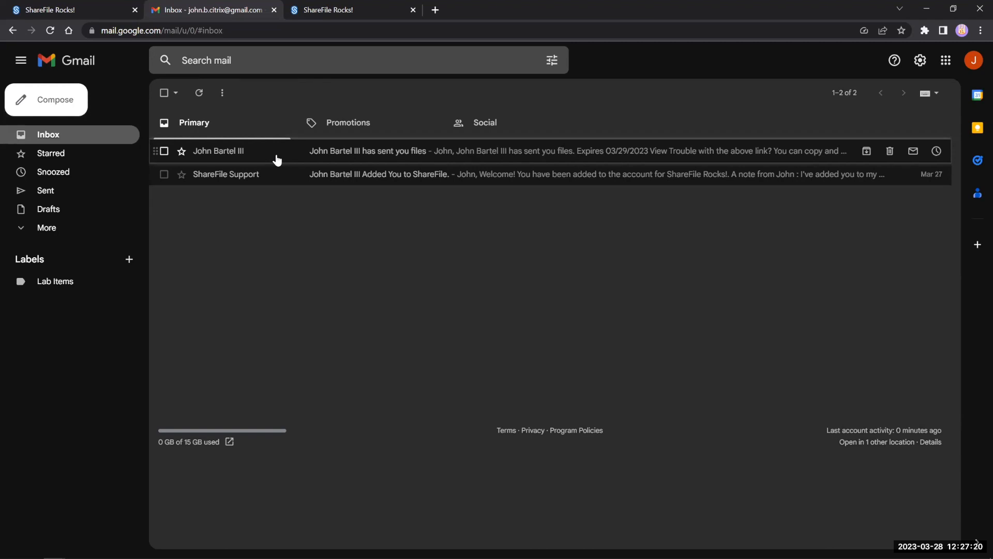
Step: Switch back to the ShareFile dashboard browser tab
{"action": "left_click", "coordinate": [113, 13]}
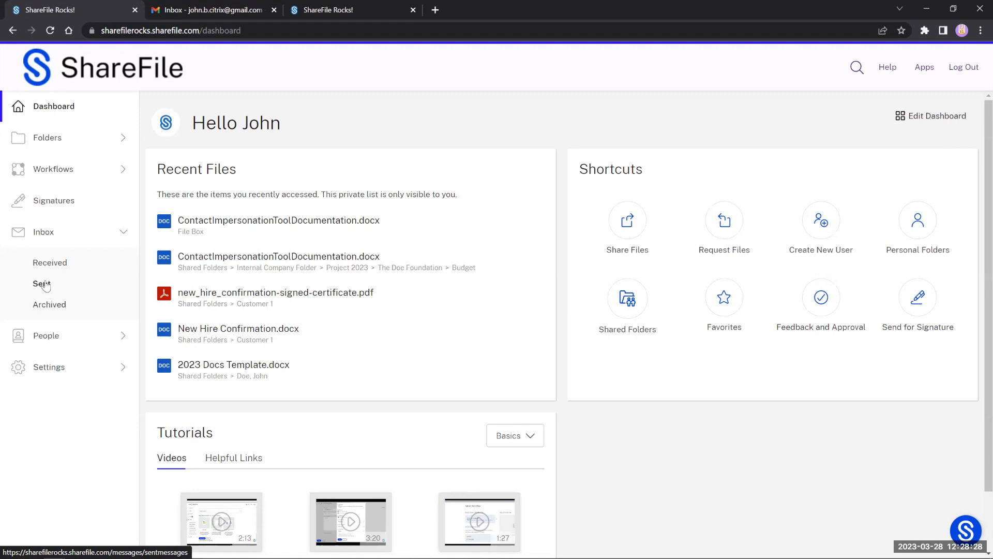
Step: Open Sent messages, review the latest share's Sent Message Details, then close them
{"action": "left_click", "coordinate": [42, 283]}
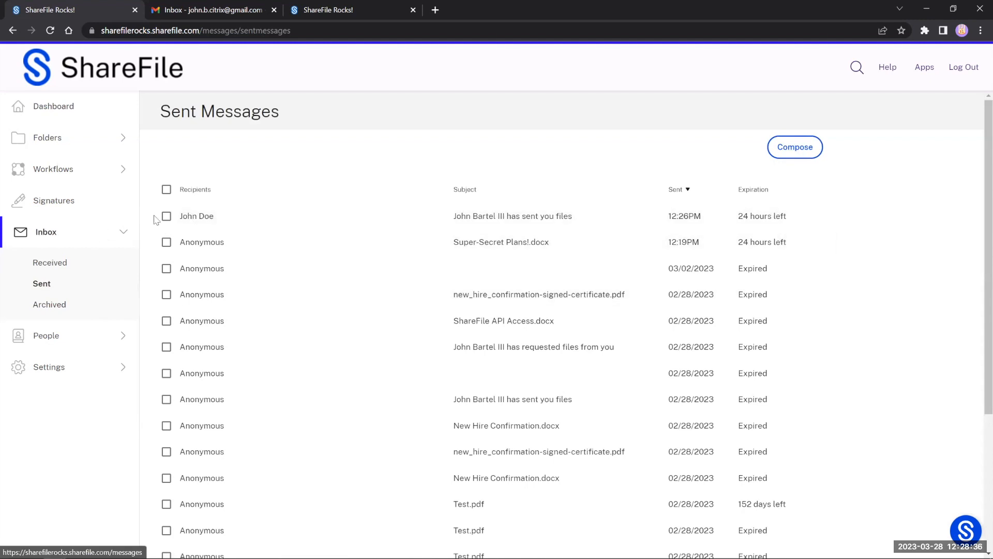
{"action": "left_click", "coordinate": [191, 221]}
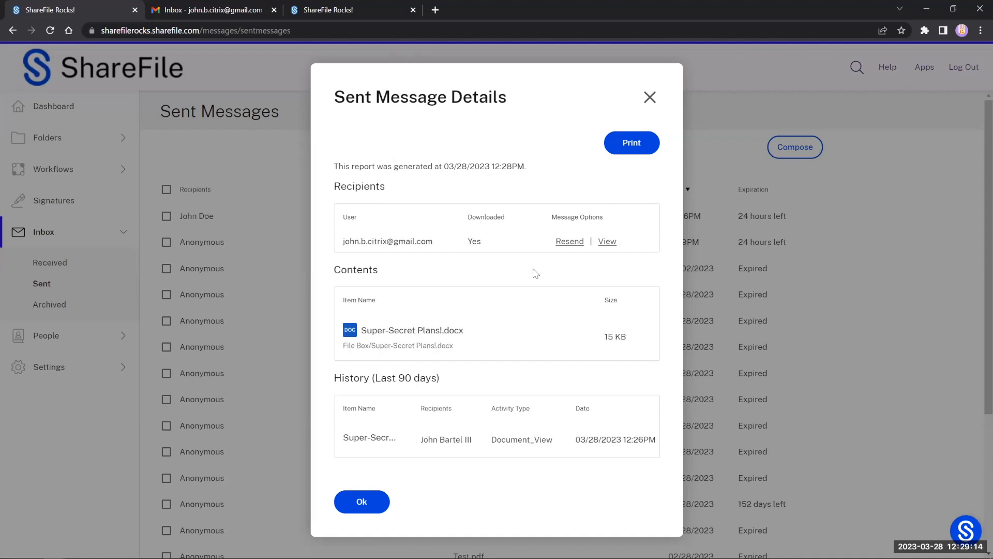
{"action": "left_click", "coordinate": [649, 98]}
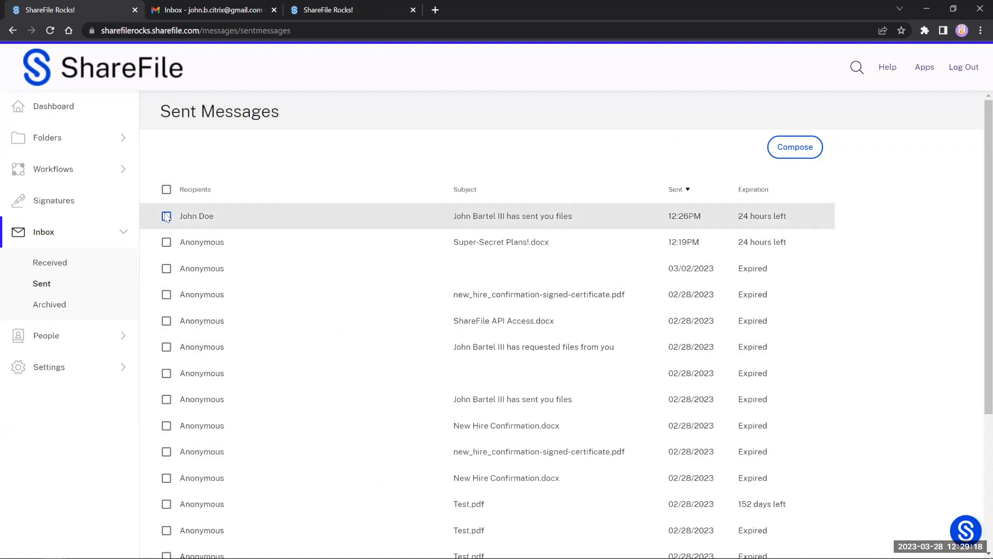
Step: Select the most recent sent share and expire its link, confirming with Continue
{"action": "left_click", "coordinate": [167, 216]}
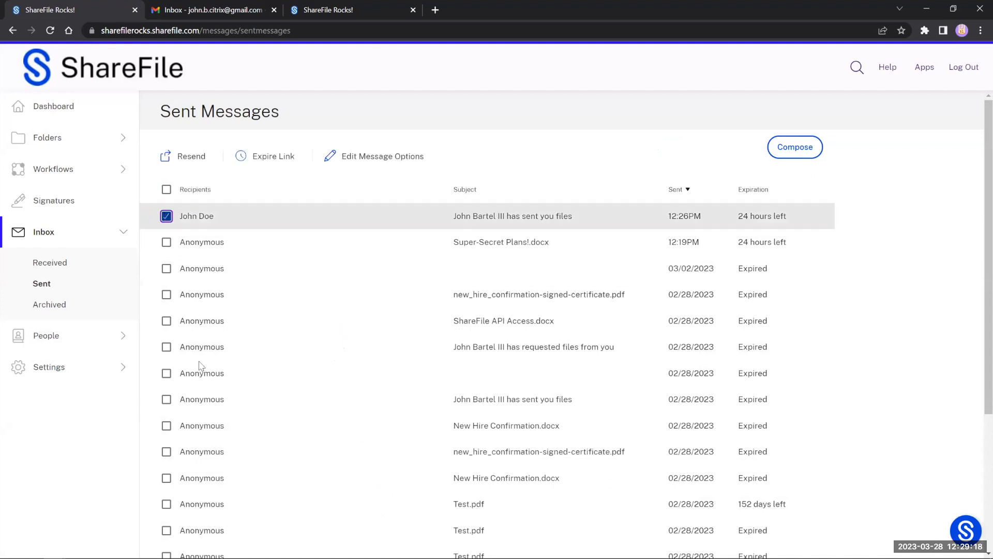
{"action": "left_click", "coordinate": [266, 157]}
{"action": "left_click", "coordinate": [364, 346]}
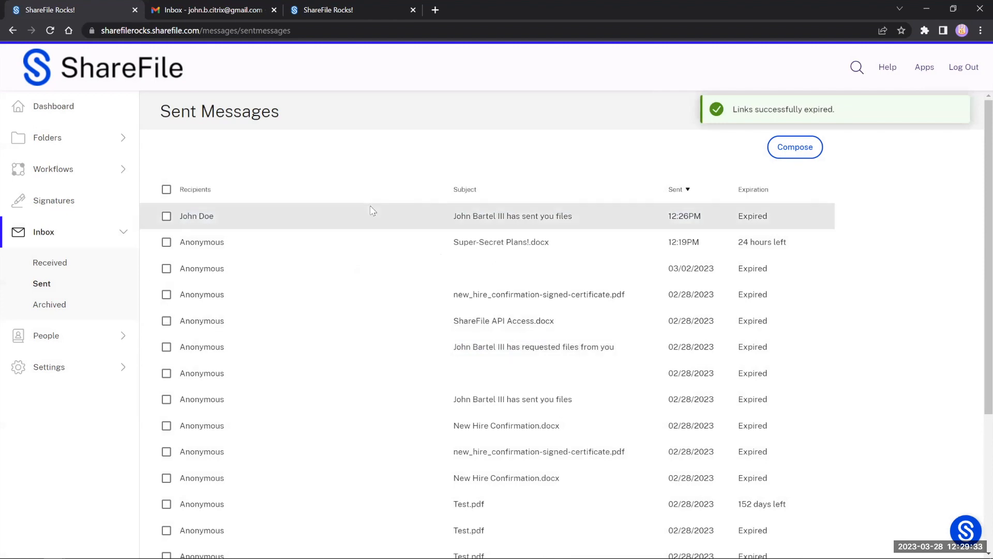
Step: Highlight the Expired and '24 hours left' statuses, then open Received messages
{"action": "double_click", "coordinate": [775, 221]}
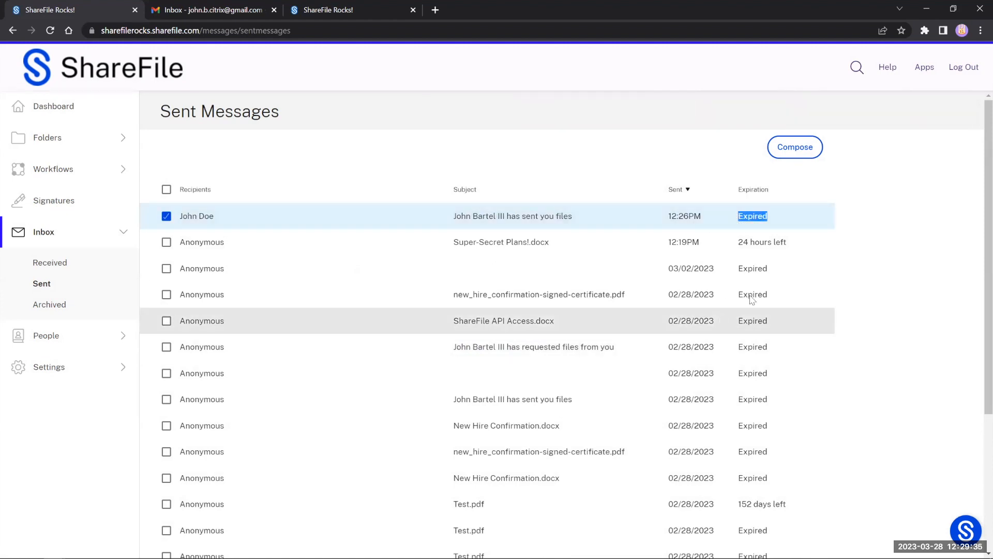
{"action": "left_click_drag", "start_coordinate": [788, 241], "coordinate": [784, 243]}
{"action": "left_click_drag", "start_coordinate": [767, 247], "coordinate": [738, 247]}
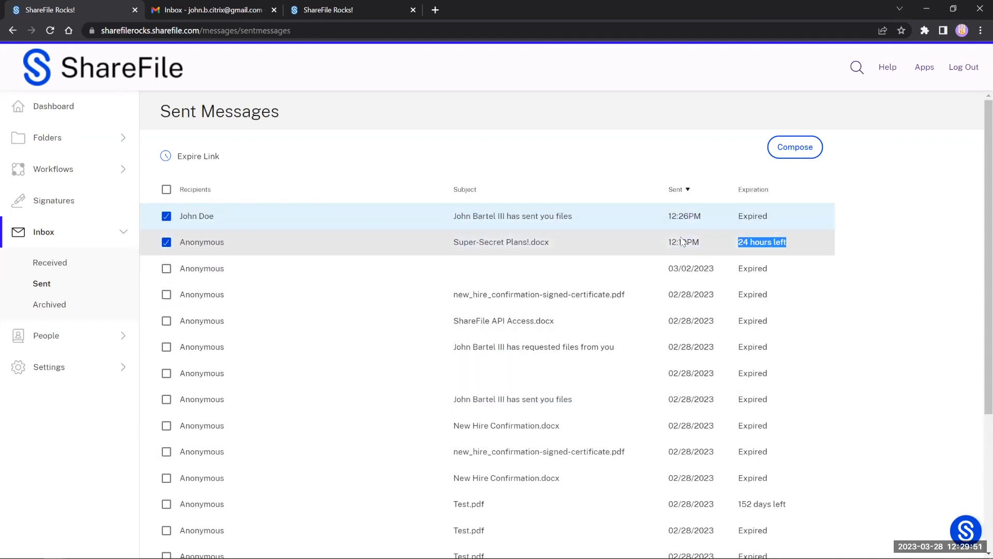
{"action": "left_click", "coordinate": [40, 262]}
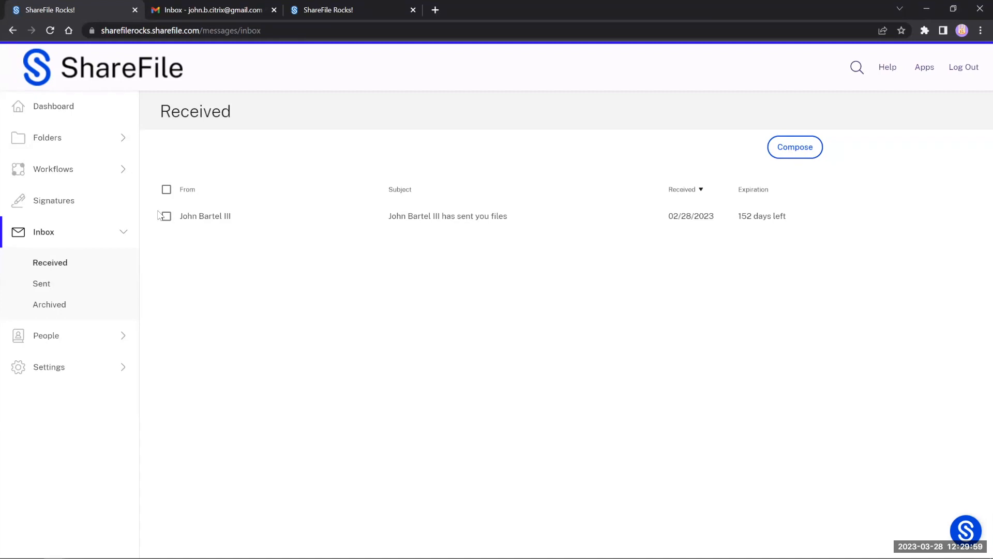
Step: Open the received 'has sent you files' message, close it with Ok, and tick its checkbox
{"action": "left_click", "coordinate": [187, 217]}
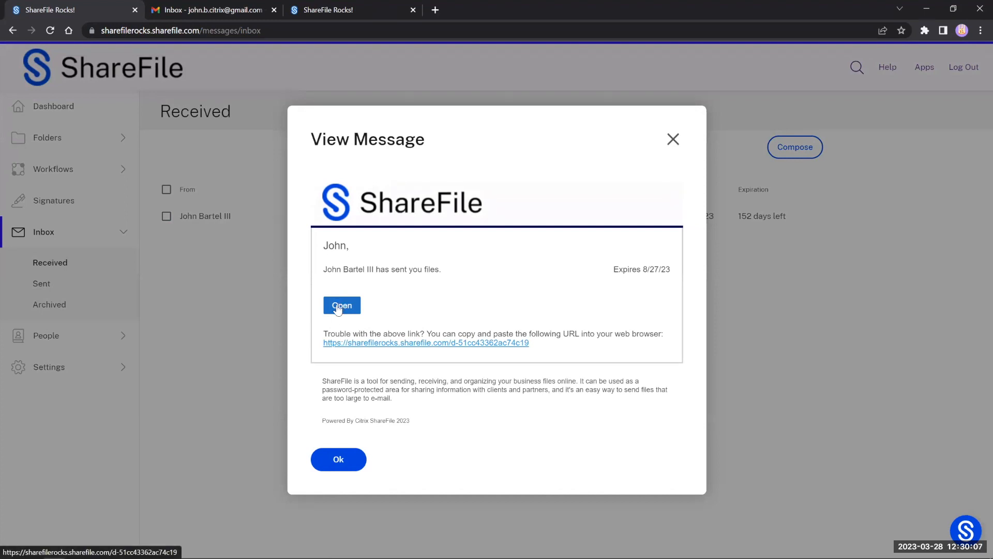
{"action": "left_click", "coordinate": [333, 465]}
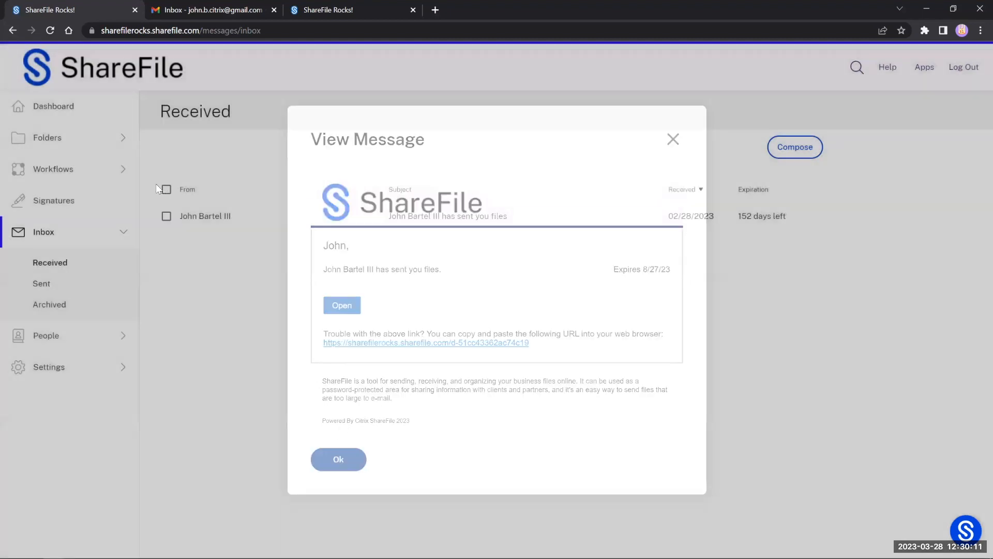
{"action": "left_click", "coordinate": [166, 217]}
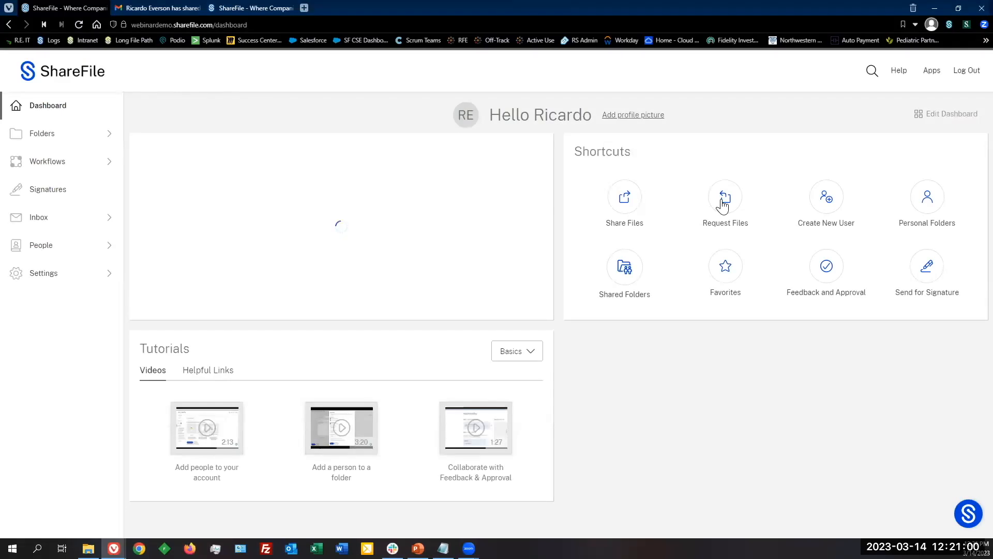
{"action": "left_click", "coordinate": [724, 205]}
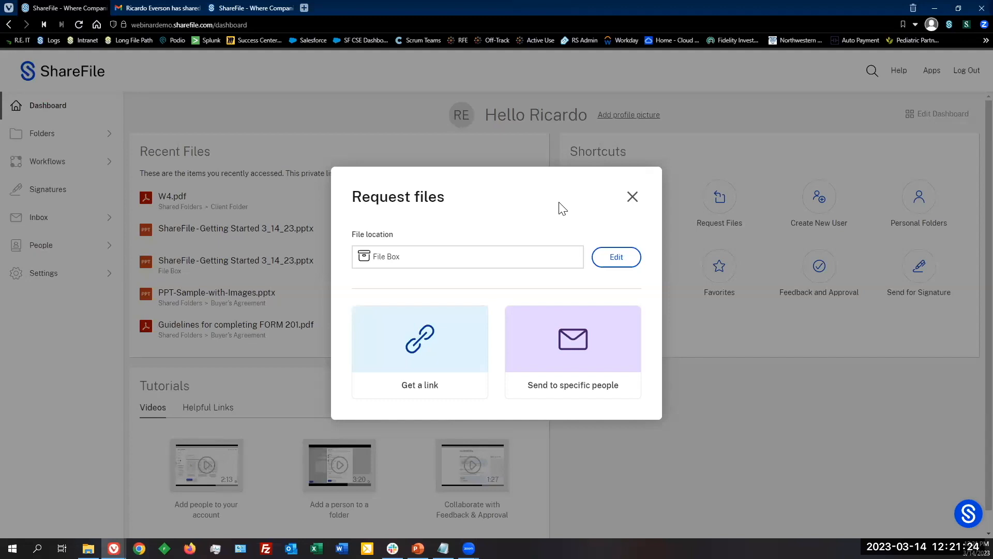
{"action": "left_click", "coordinate": [632, 197]}
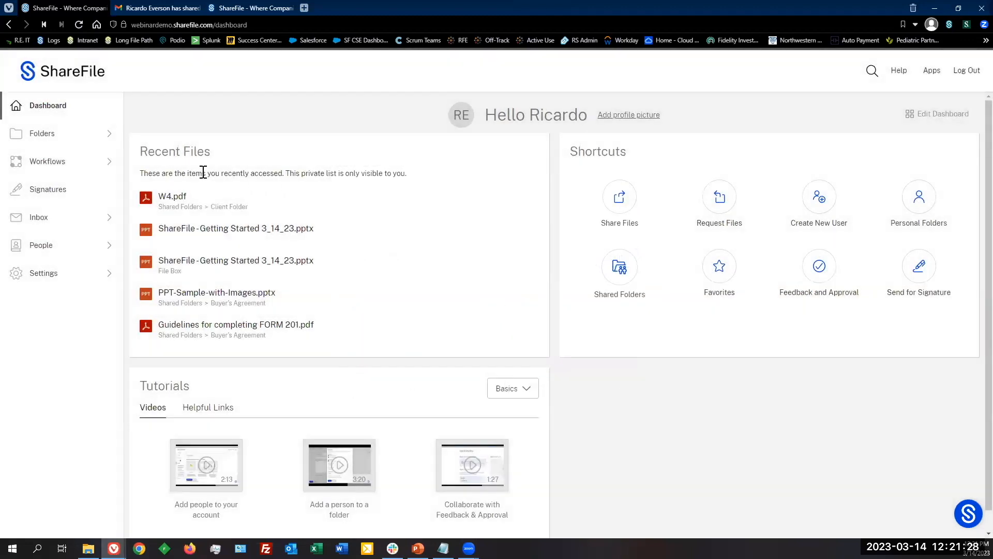
Step: Expand Folders, open File Box, and highlight its 180-day expiration period text
{"action": "left_click", "coordinate": [108, 138]}
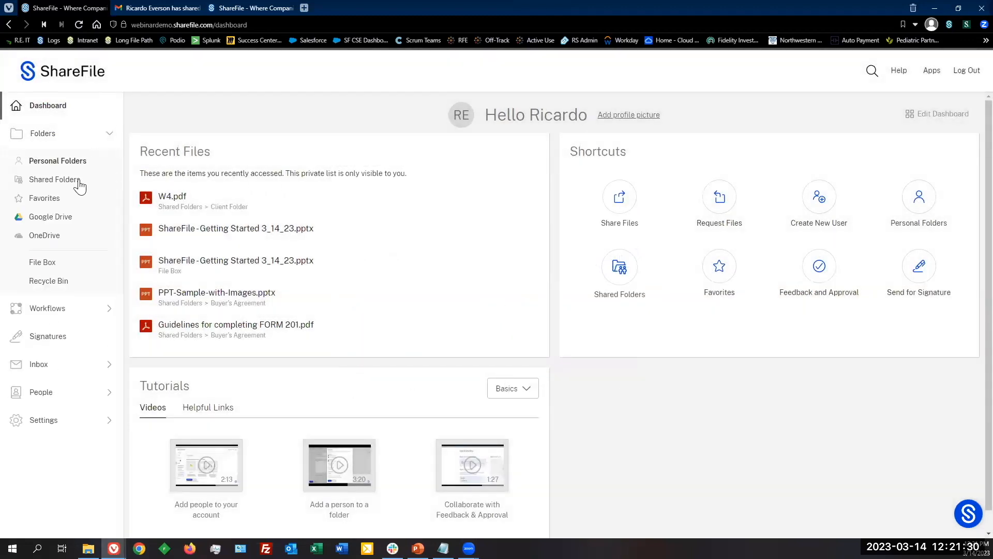
{"action": "left_click", "coordinate": [50, 267]}
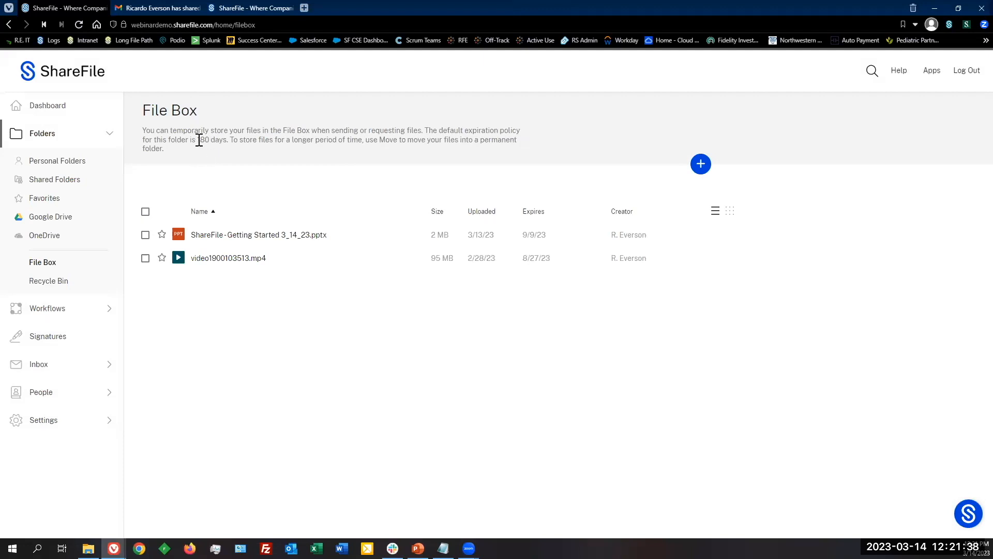
{"action": "left_click_drag", "start_coordinate": [198, 140], "coordinate": [226, 140]}
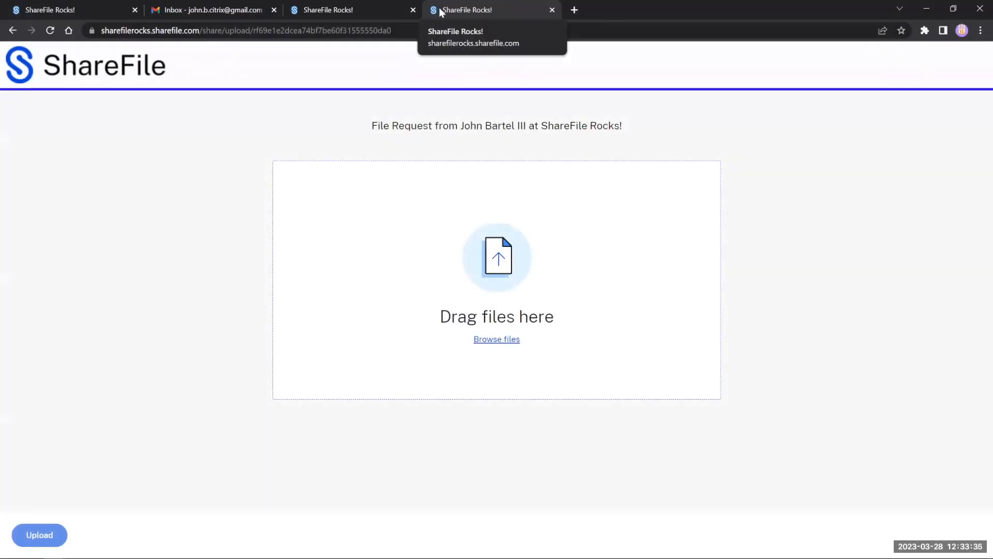
Step: Upload Super-Secret Plans!.docx on the request page, then drop in Agreement Accelerated Onboarding.docx
{"action": "left_click_drag", "start_coordinate": [378, 125], "coordinate": [540, 127]}
{"action": "left_click", "coordinate": [618, 148]}
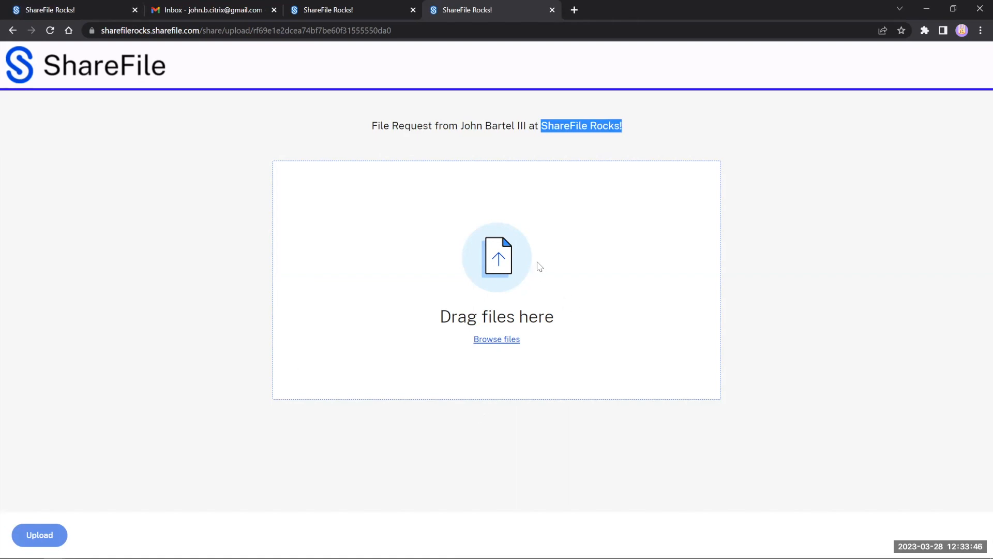
{"action": "left_click", "coordinate": [496, 339]}
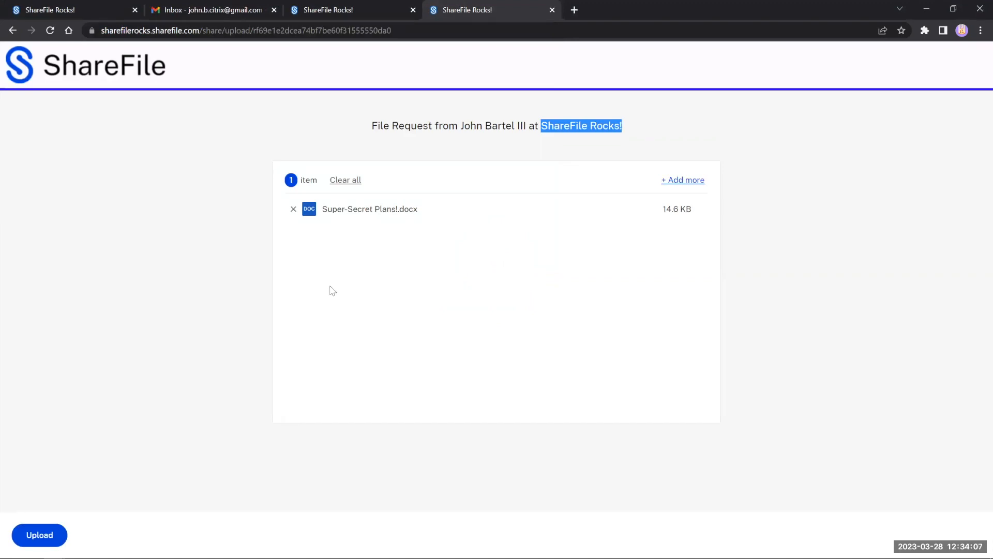
{"action": "left_click", "coordinate": [39, 534]}
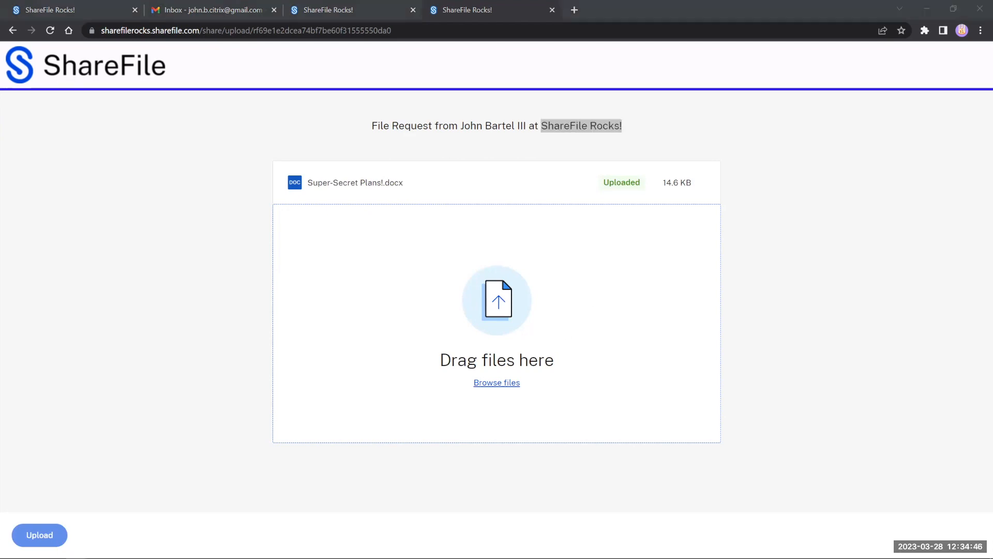
{"action": "left_click_drag", "start_coordinate": [190, 302], "coordinate": [371, 326]}
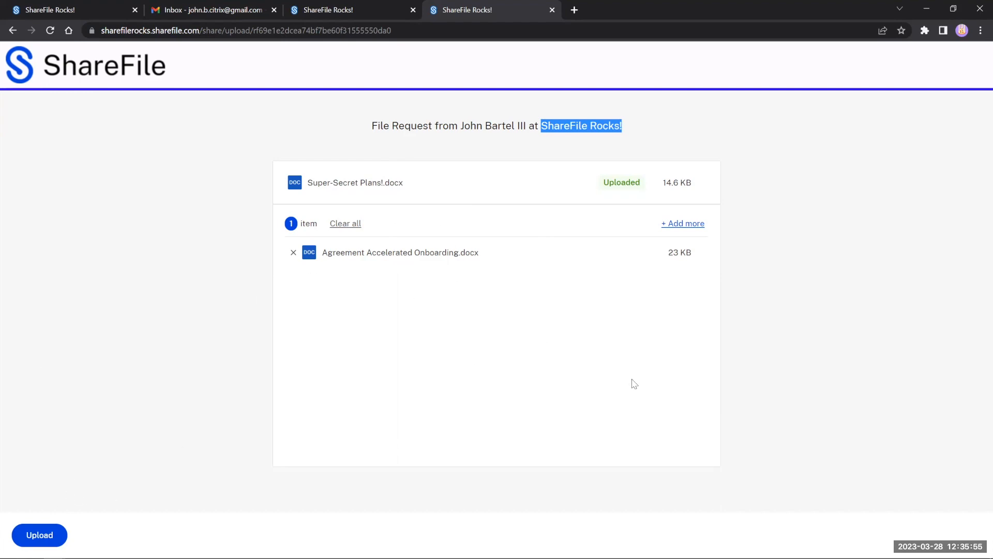
Step: Upload the queued Agreement Accelerated Onboarding.docx to the file request
{"action": "left_click", "coordinate": [65, 541]}
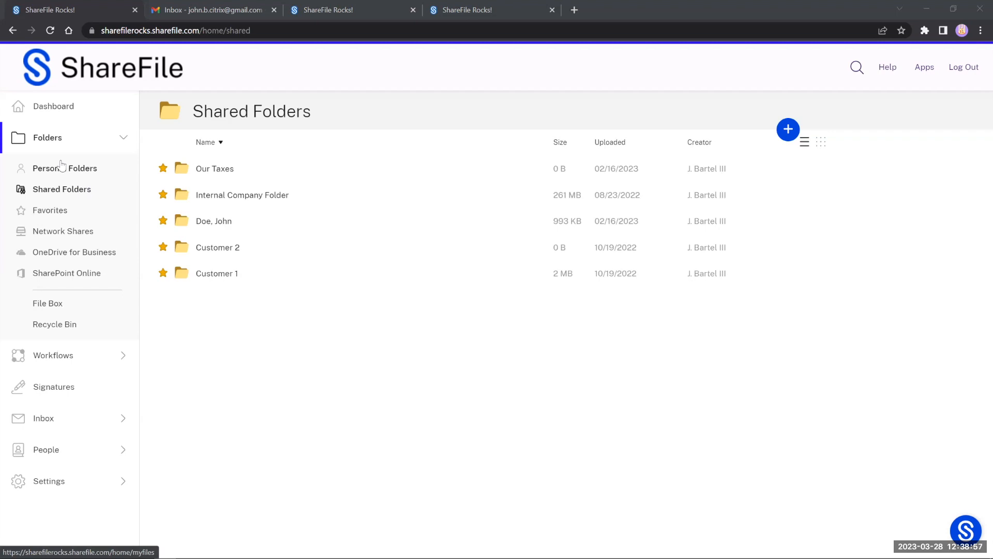
Step: Add a new folder named 'Testing' under Shared Folders
{"action": "left_click", "coordinate": [80, 168]}
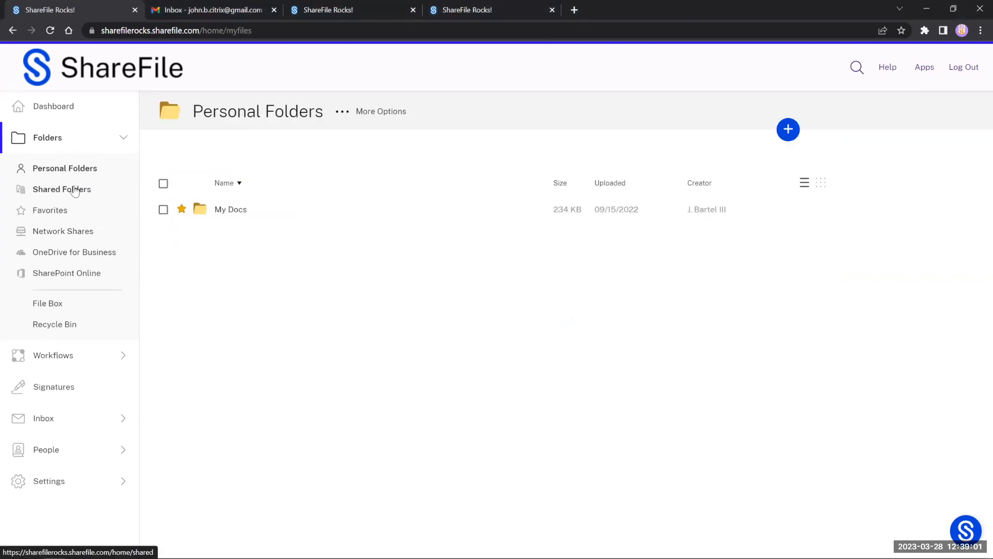
{"action": "left_click", "coordinate": [75, 190]}
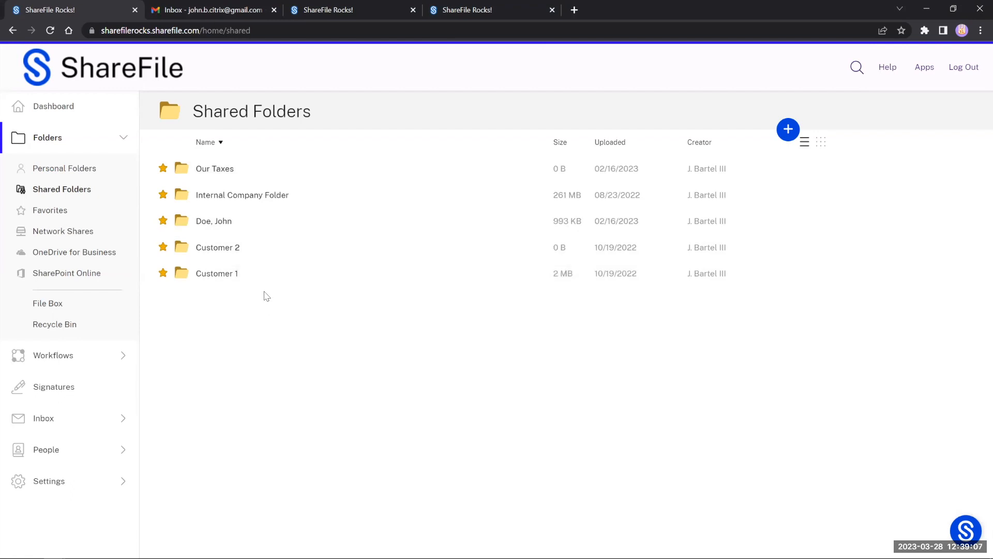
{"action": "left_click", "coordinate": [790, 130]}
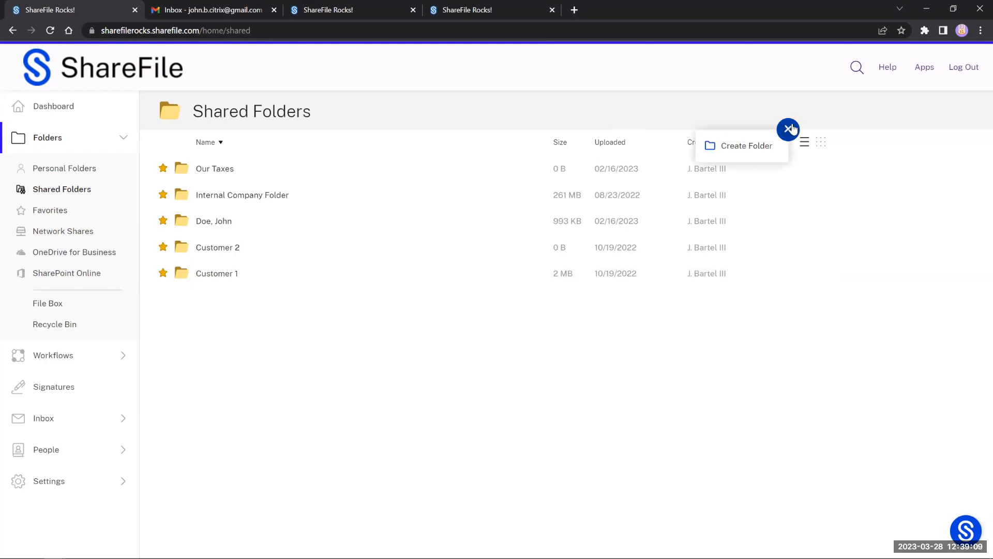
{"action": "left_click", "coordinate": [766, 146]}
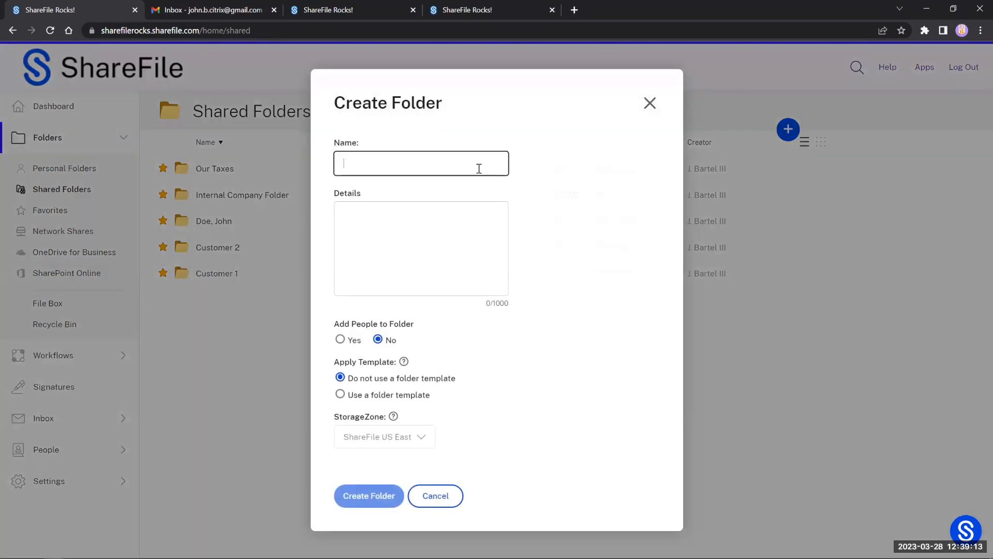
{"action": "type", "text": "Testing"}
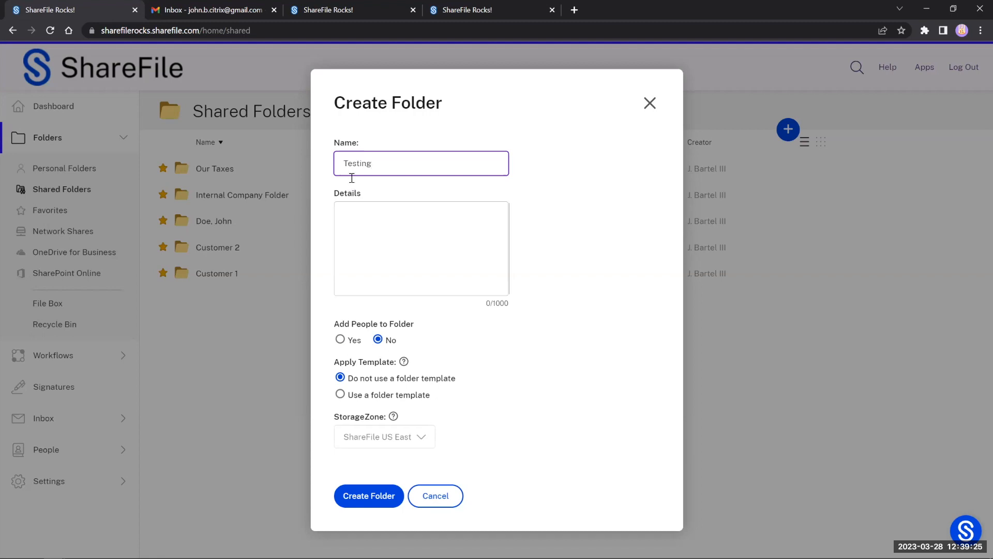
{"action": "left_click", "coordinate": [370, 495]}
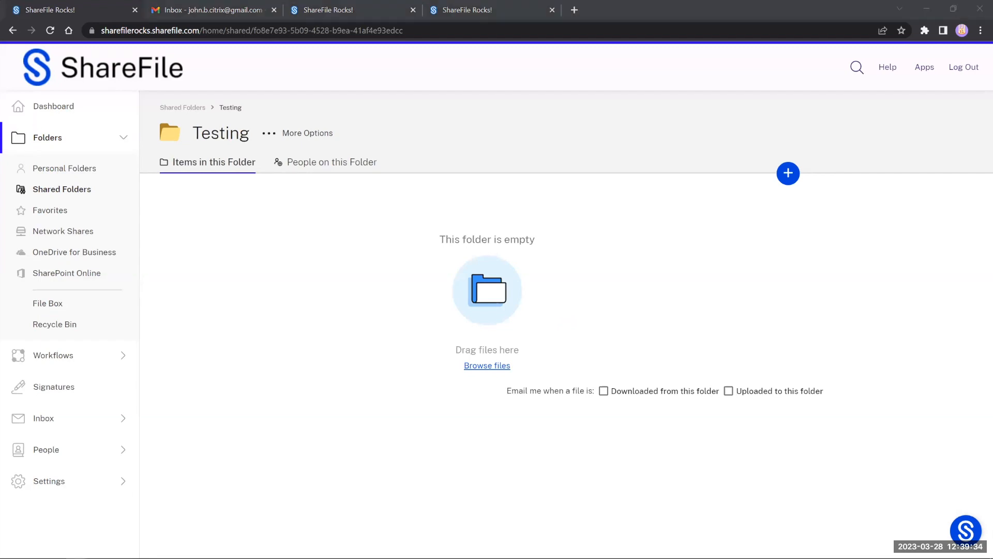
Step: Drag New Hire Confirmation.docx and IT-Test.xlsx from the desktop into Testing
{"action": "left_click_drag", "start_coordinate": [236, 351], "coordinate": [306, 344]}
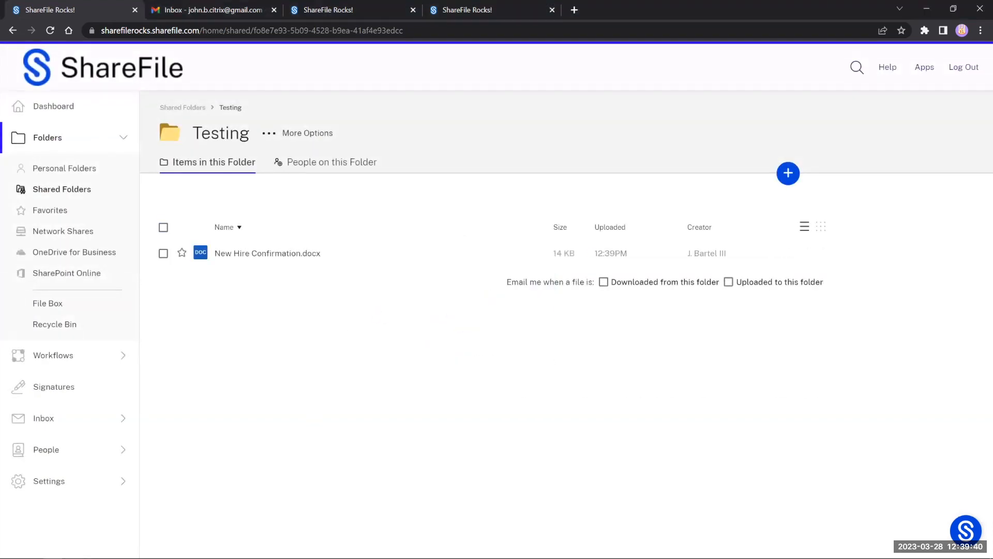
{"action": "left_click_drag", "start_coordinate": [0, 346], "coordinate": [234, 364]}
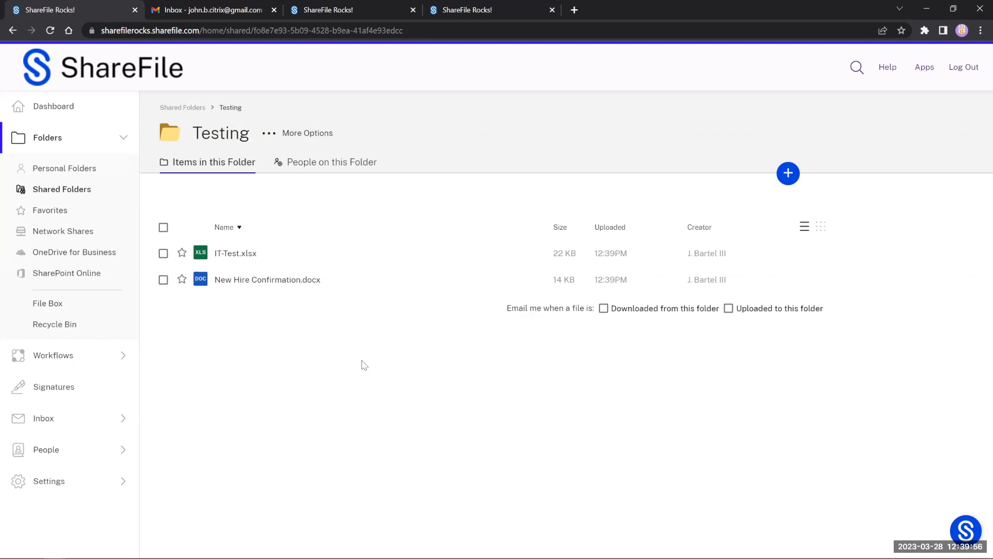
Step: Open People on this Folder for Testing and launch Add People to Folder
{"action": "left_click", "coordinate": [306, 165]}
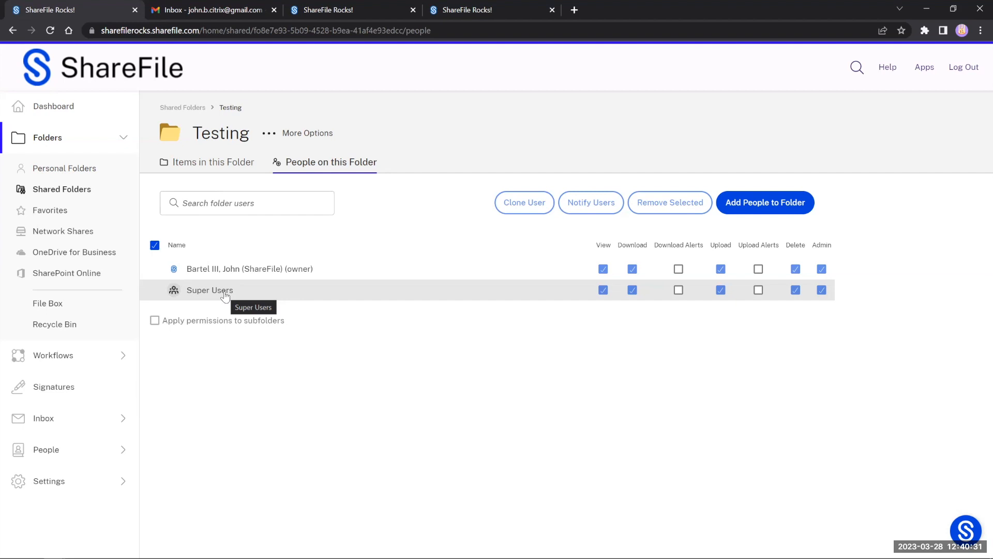
{"action": "left_click", "coordinate": [741, 205]}
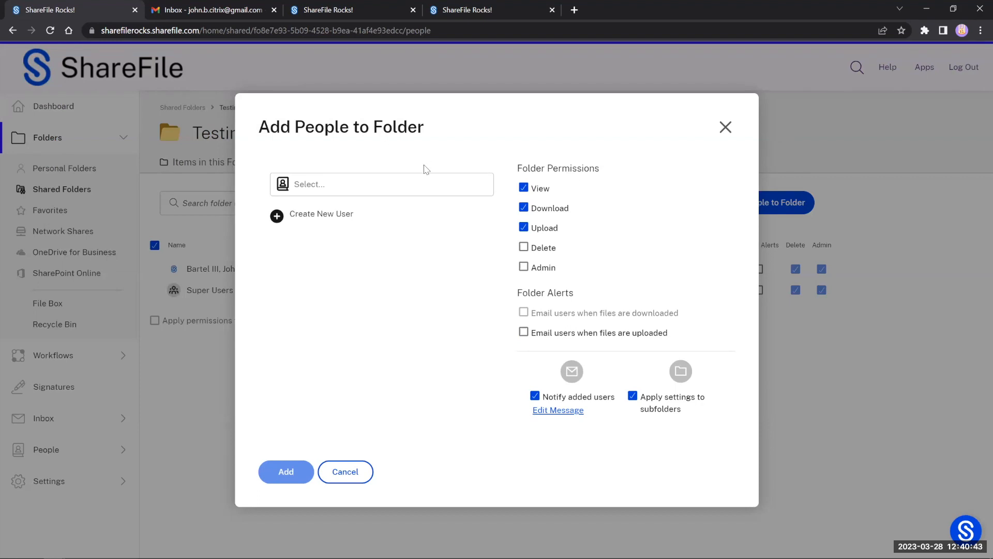
Step: Search for the user by name and select them to add
{"action": "left_click", "coordinate": [378, 184]}
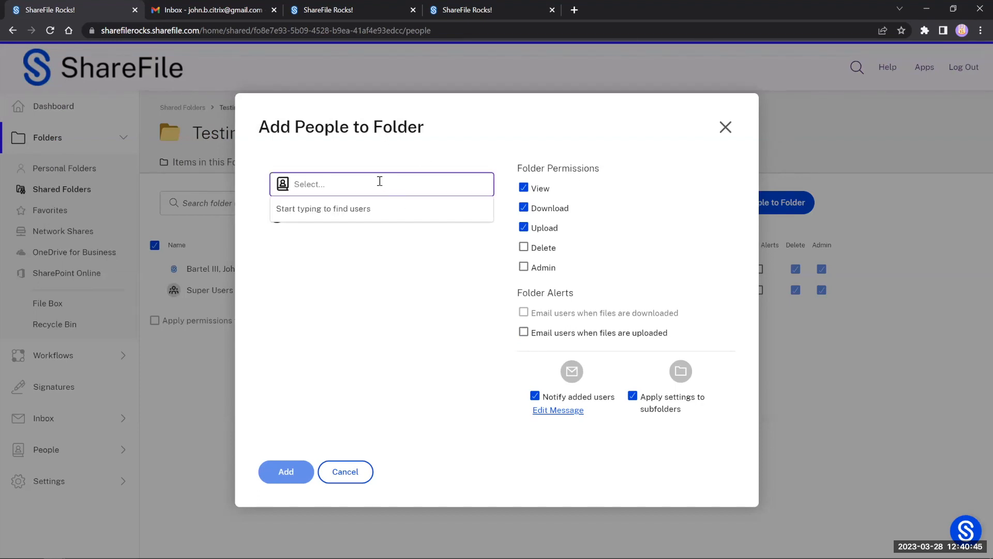
{"action": "type", "text": "john"}
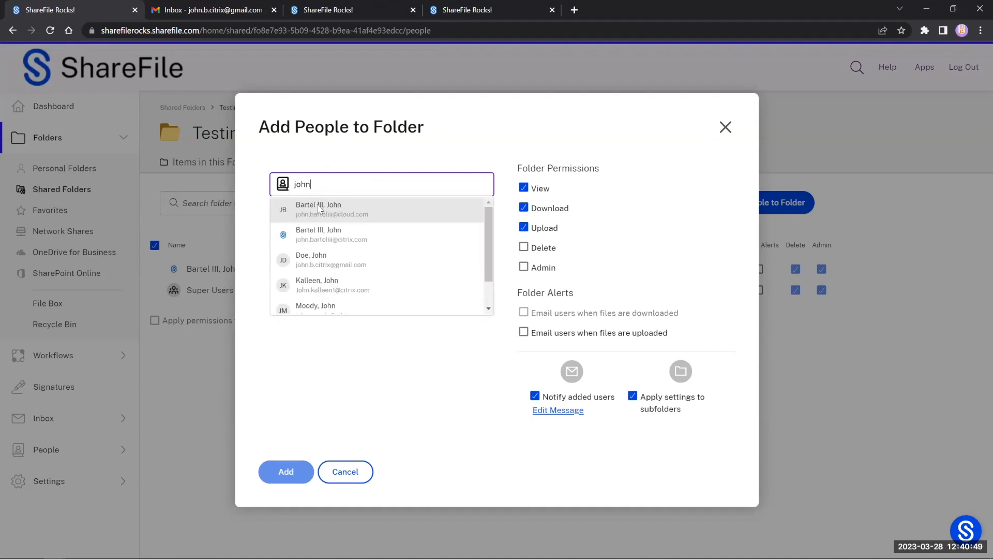
{"action": "left_click", "coordinate": [345, 257]}
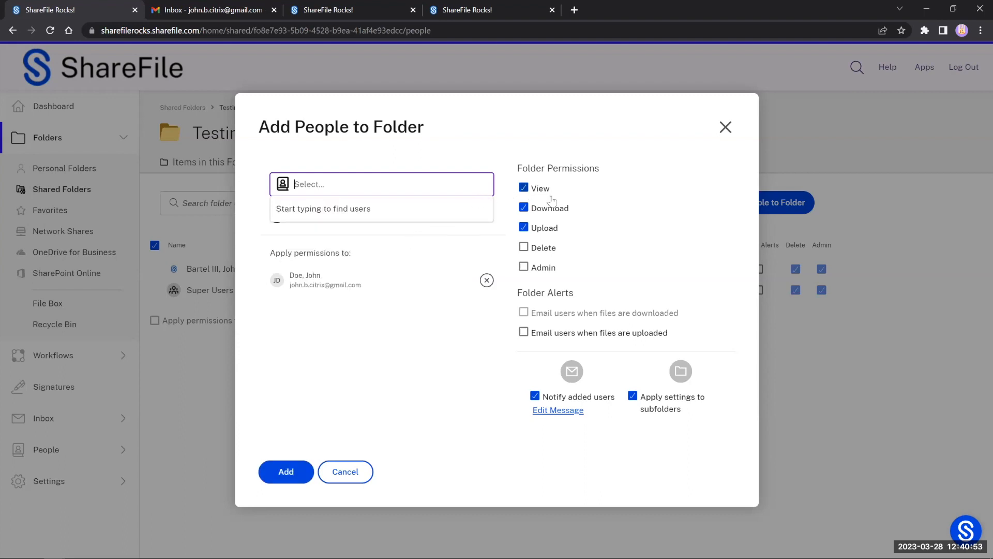
{"action": "left_click", "coordinate": [604, 204]}
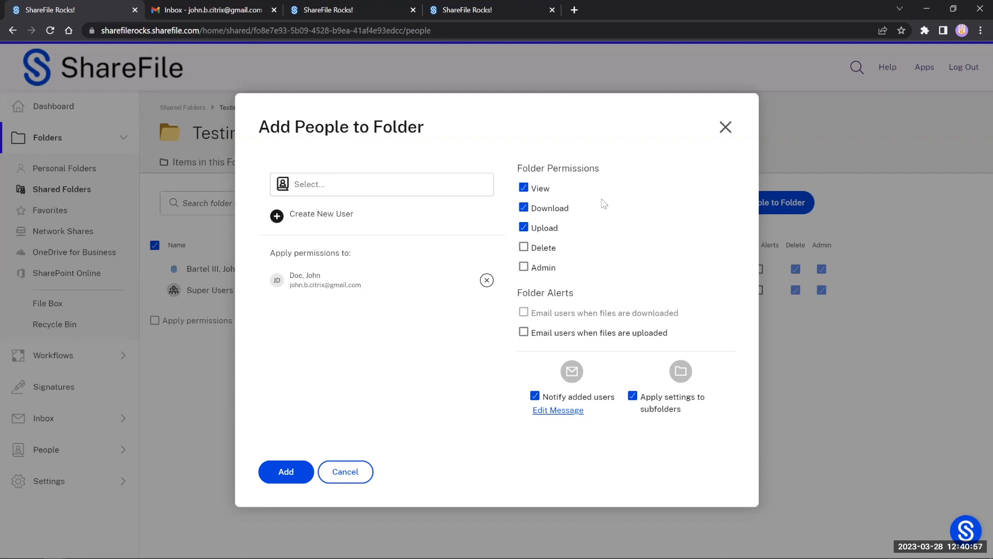
Step: Give the user View, Download, Upload and Delete folder permissions
{"action": "left_click", "coordinate": [524, 208]}
{"action": "left_click", "coordinate": [524, 227]}
{"action": "left_click", "coordinate": [528, 212]}
{"action": "left_click", "coordinate": [524, 228]}
{"action": "left_click", "coordinate": [524, 248]}
Step: Limit permissions to View, Download and Upload, skip subfolders, and add the user
{"action": "left_click", "coordinate": [526, 273]}
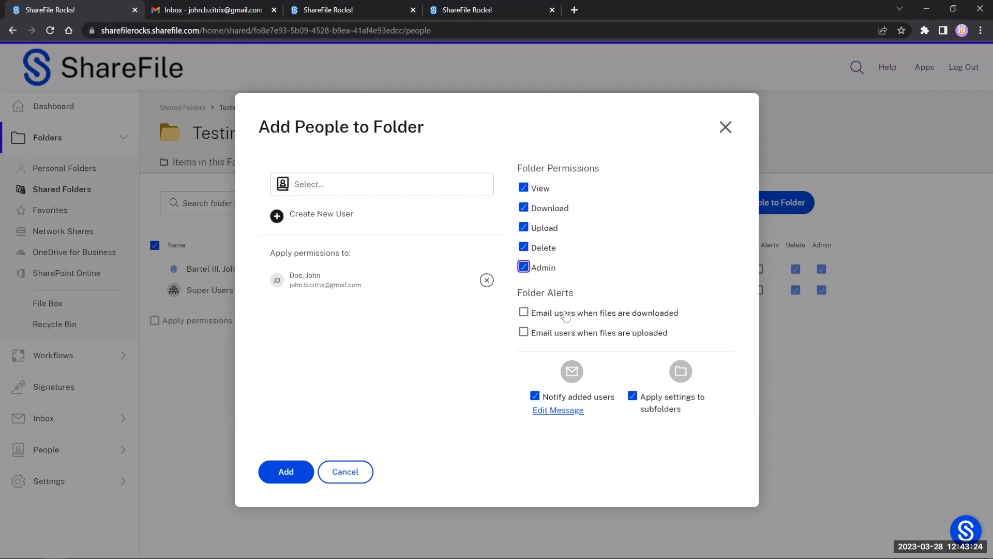
{"action": "left_click", "coordinate": [523, 267]}
{"action": "left_click", "coordinate": [523, 267]}
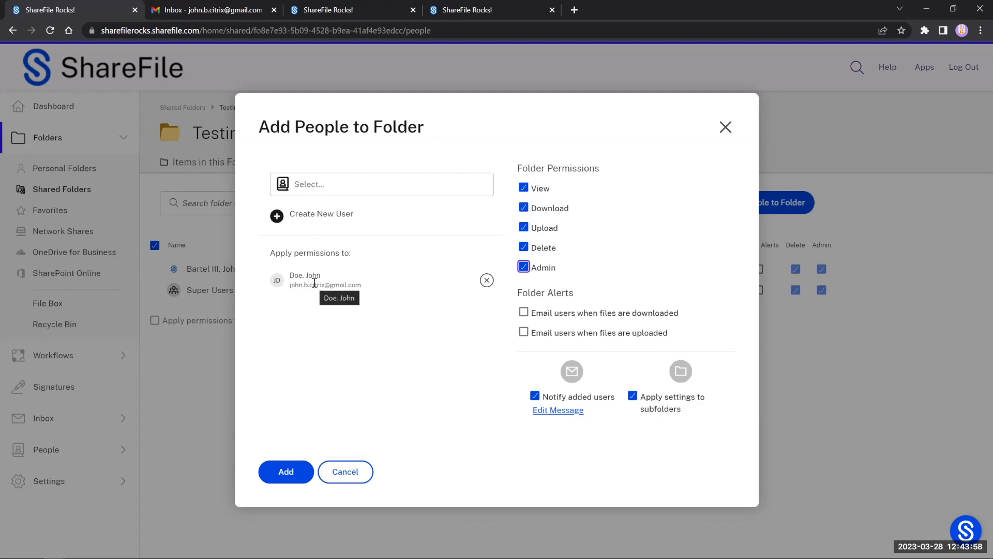
{"action": "left_click", "coordinate": [524, 267]}
{"action": "left_click", "coordinate": [524, 246]}
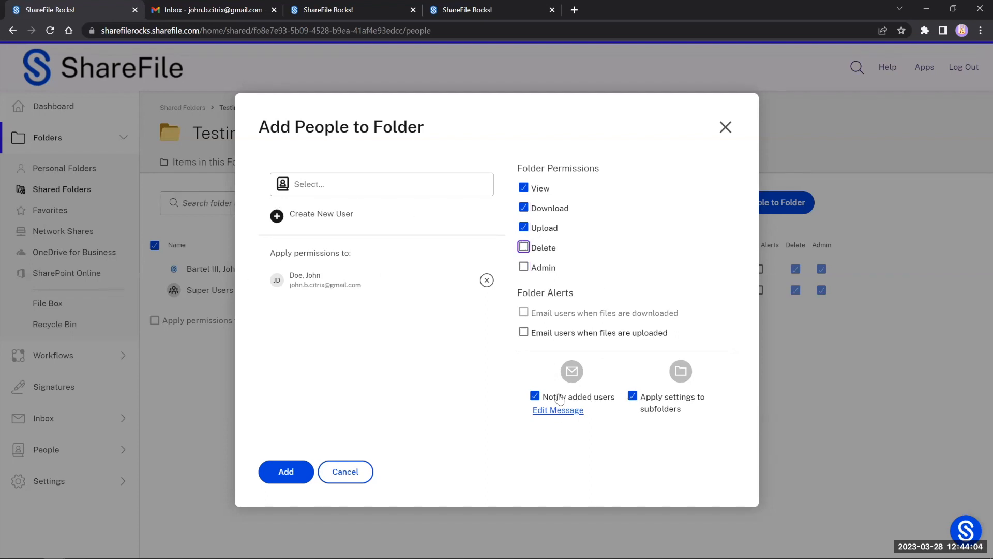
{"action": "left_click", "coordinate": [632, 397]}
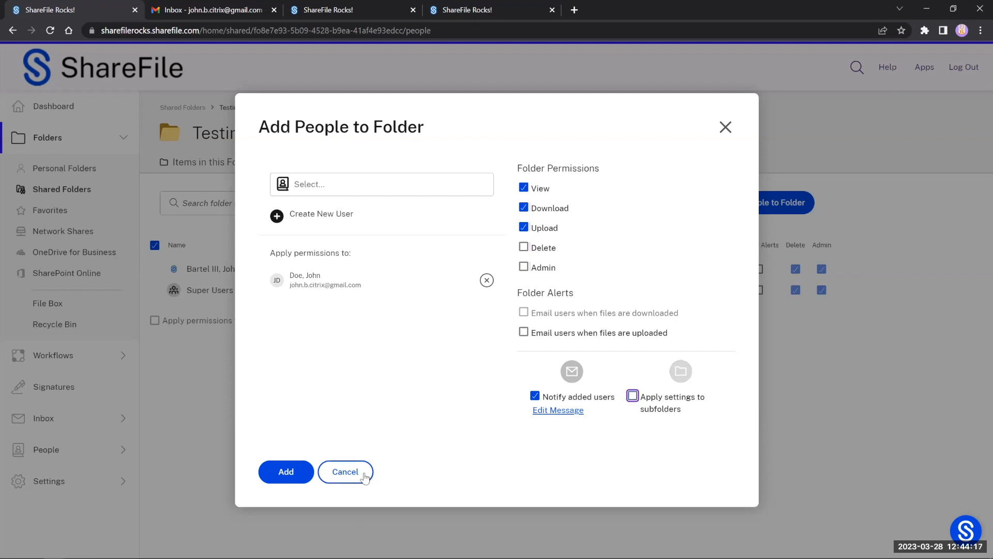
{"action": "left_click", "coordinate": [286, 471]}
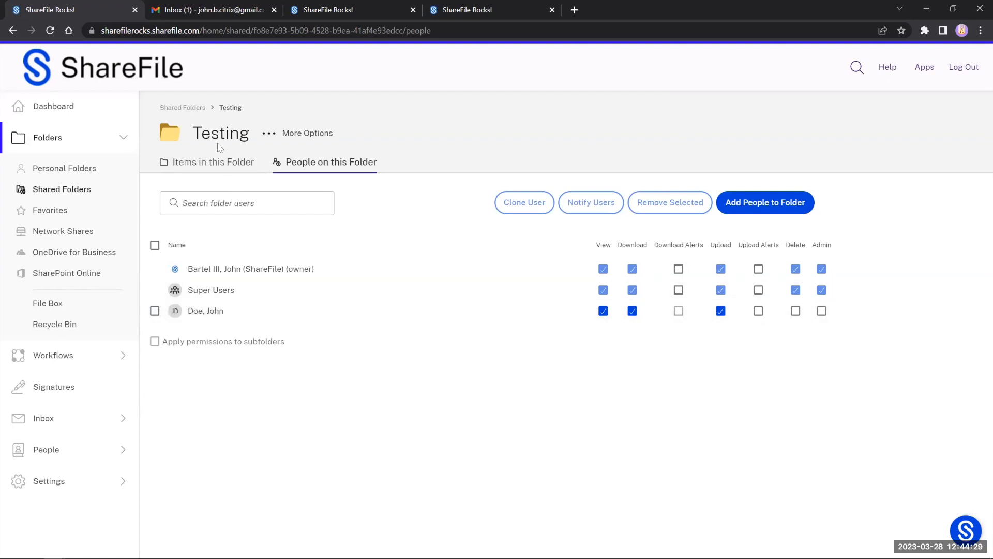
Step: Check the Gmail 'shared the folder Testing' email and its folder link, then return to ShareFile
{"action": "left_click", "coordinate": [212, 11]}
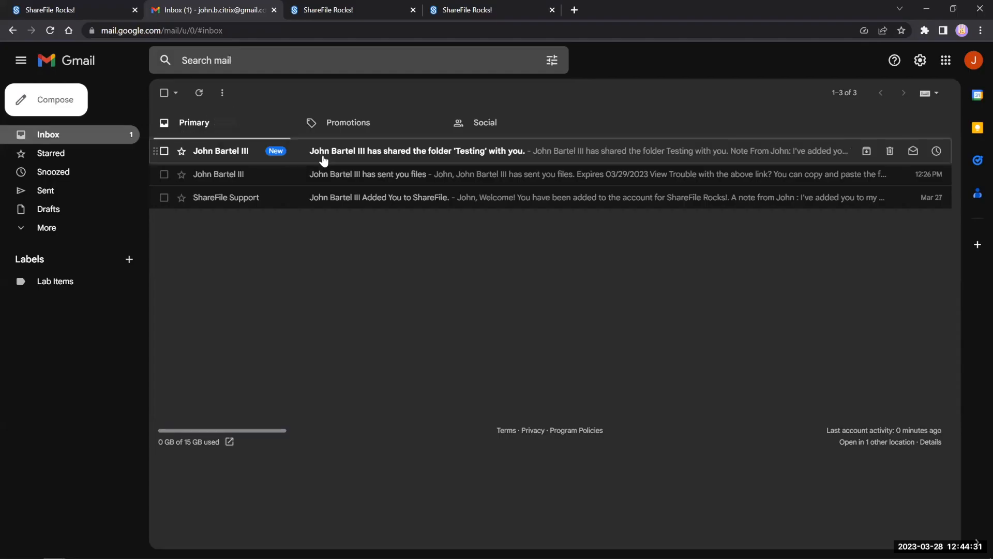
{"action": "left_click", "coordinate": [324, 155]}
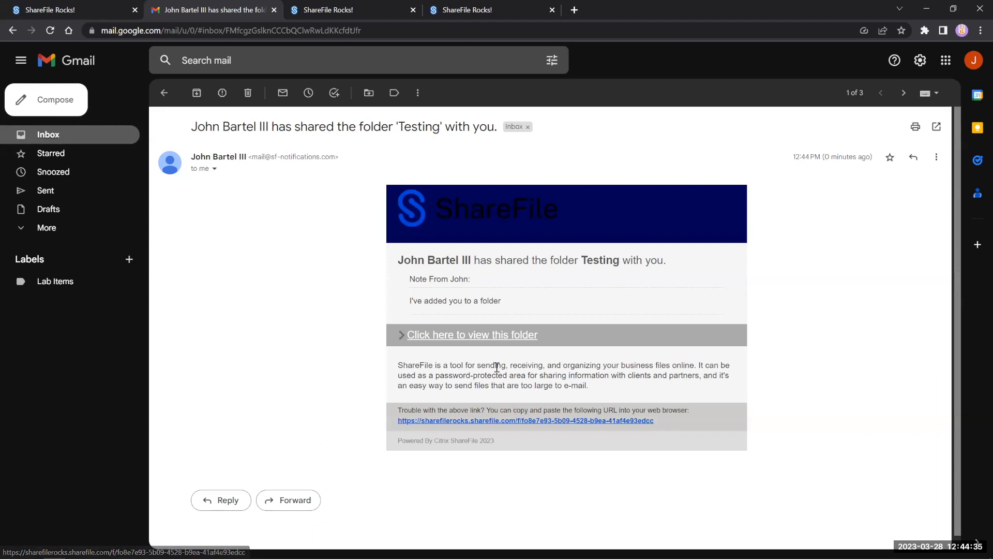
{"action": "left_click", "coordinate": [487, 343]}
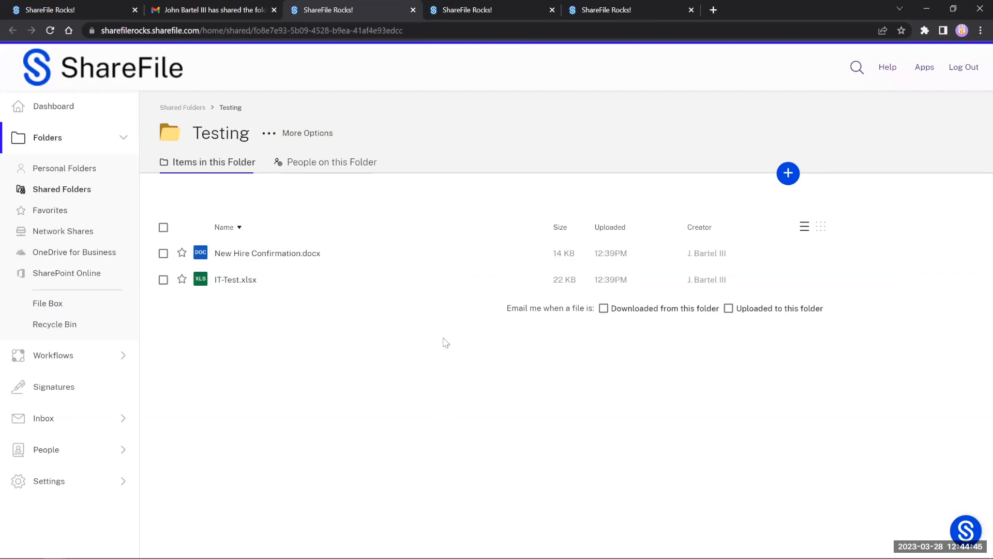
{"action": "left_click", "coordinate": [279, 133]}
{"action": "left_click", "coordinate": [468, 256]}
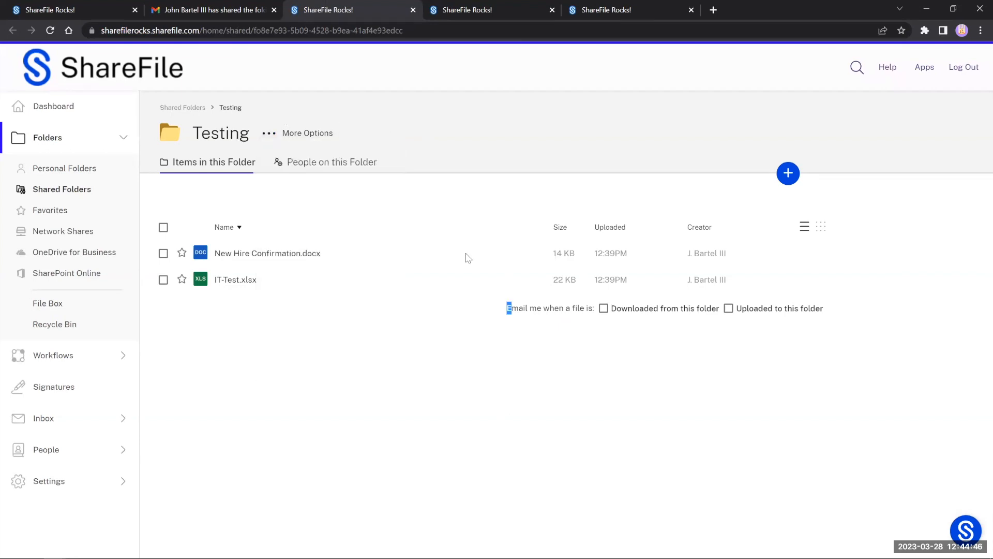
{"action": "left_click", "coordinate": [413, 10]}
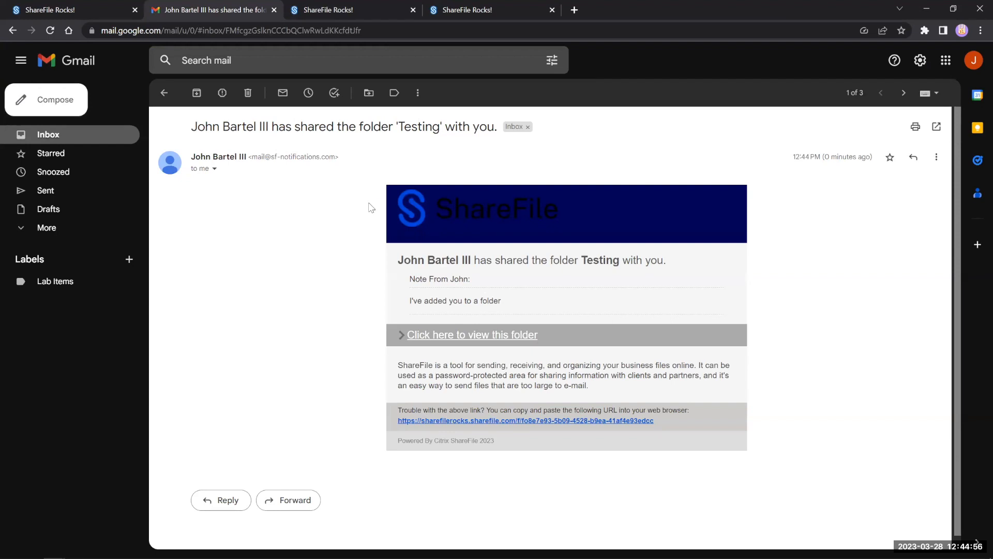
{"action": "left_click", "coordinate": [108, 14]}
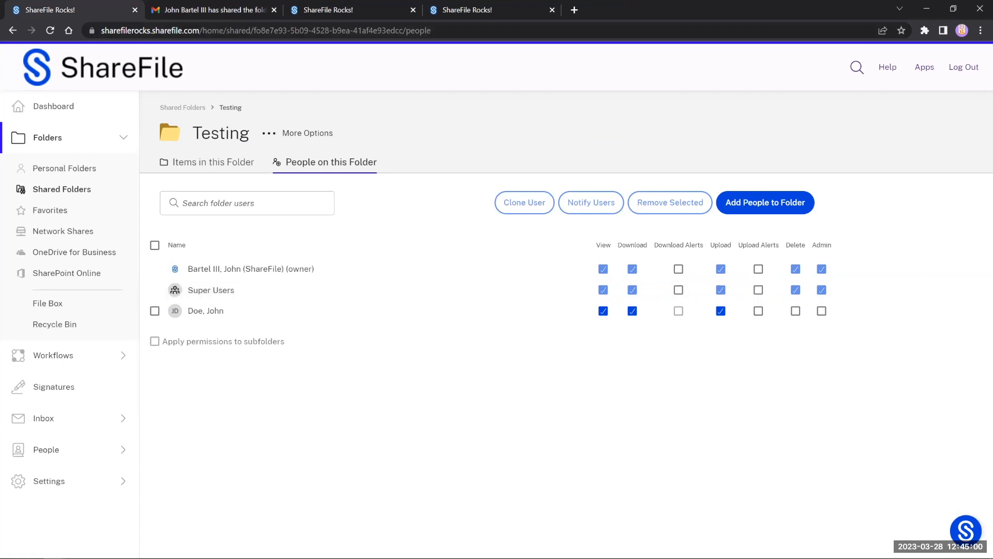
Step: Select IT-Test.xlsx and New Hire Confirmation.docx in Items in this Folder and share them
{"action": "left_click", "coordinate": [165, 557]}
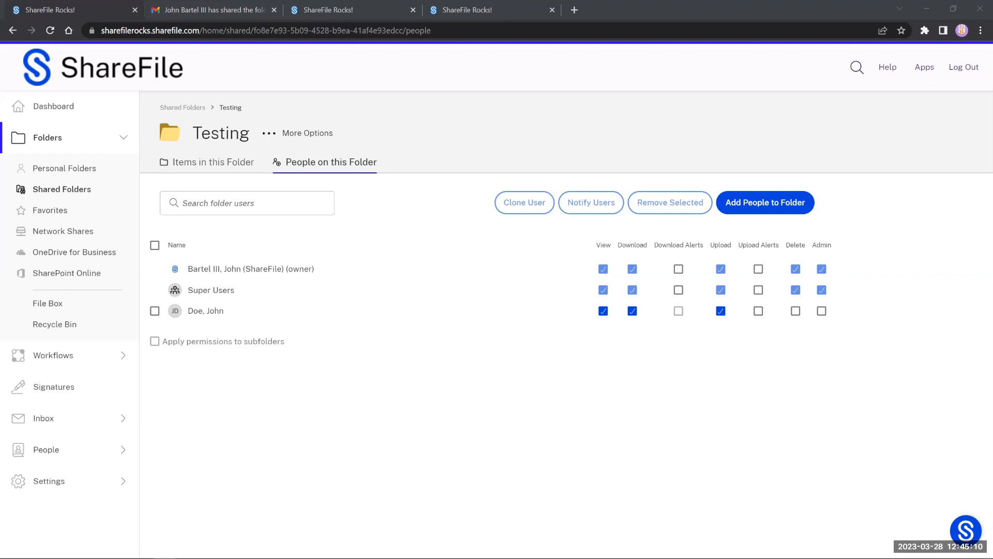
{"action": "left_click", "coordinate": [246, 170]}
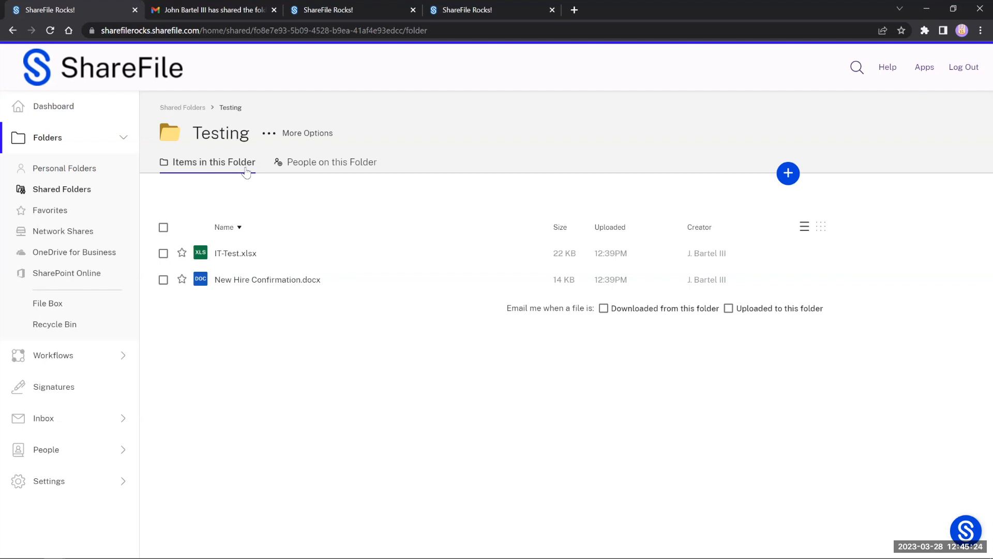
{"action": "left_click", "coordinate": [163, 254]}
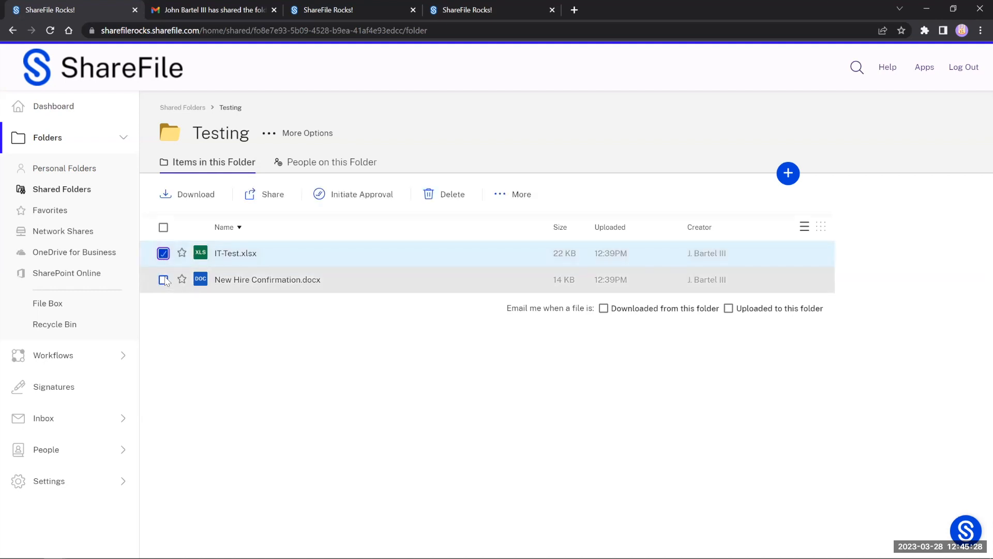
{"action": "left_click", "coordinate": [163, 280]}
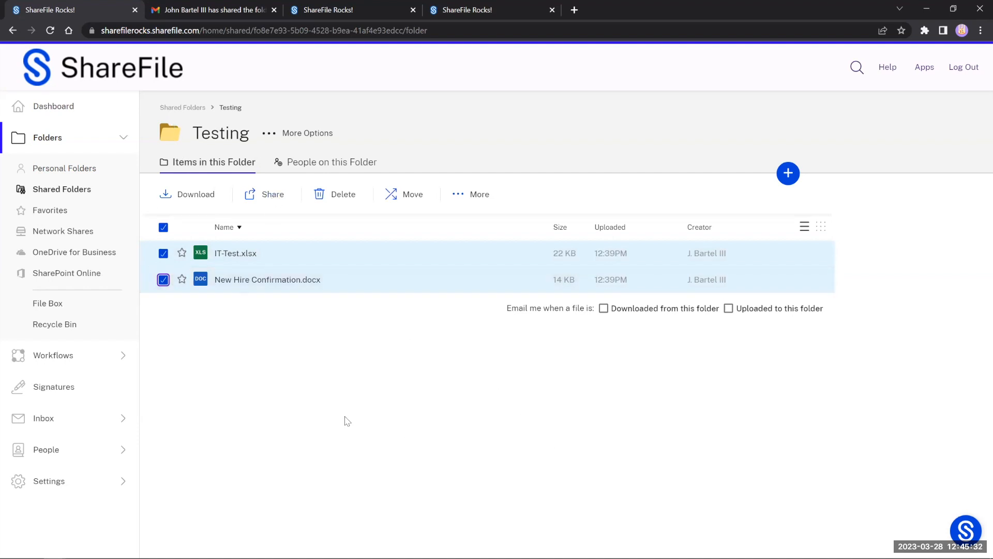
{"action": "left_click", "coordinate": [275, 196]}
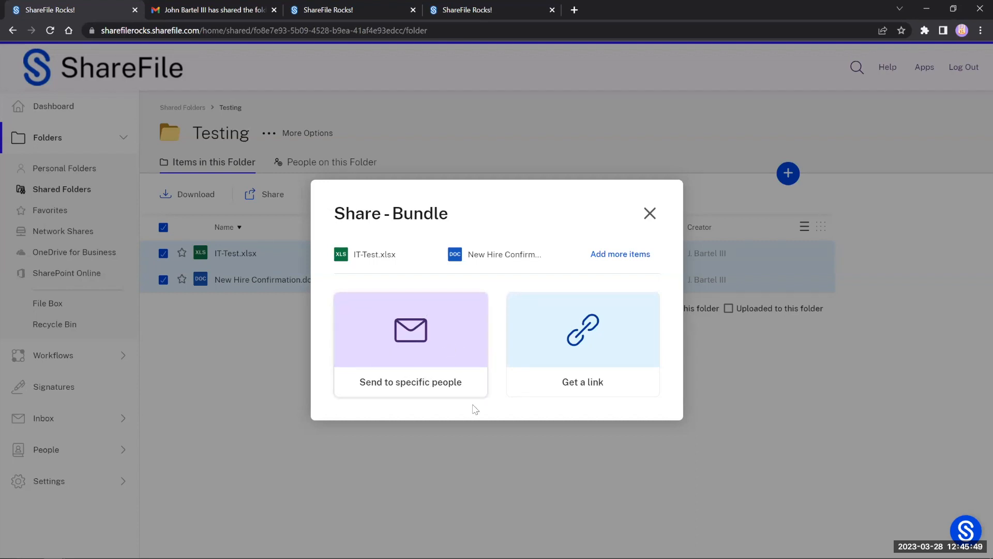
Step: Generate a bundle link and open its 'Allow people with this link to' options
{"action": "left_click", "coordinate": [576, 351]}
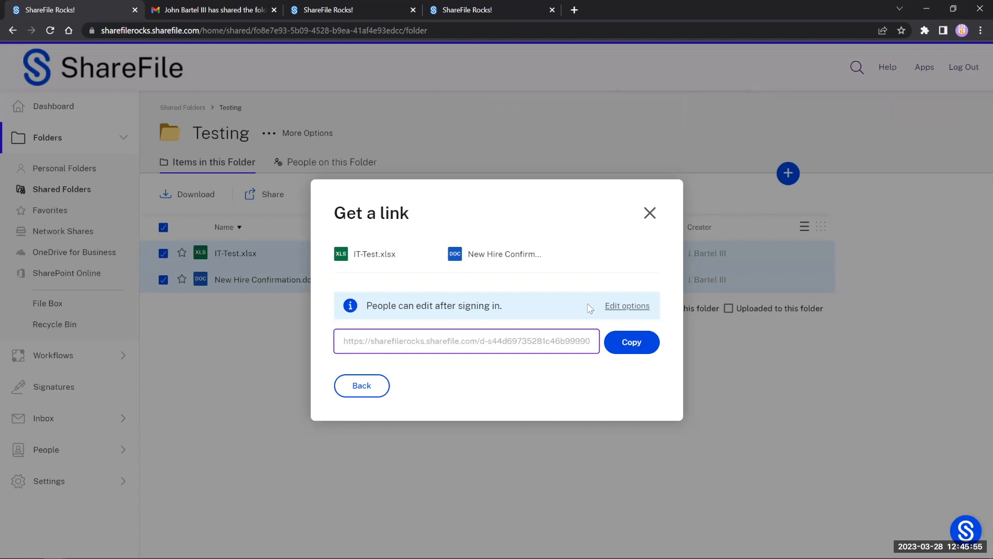
{"action": "left_click", "coordinate": [629, 305]}
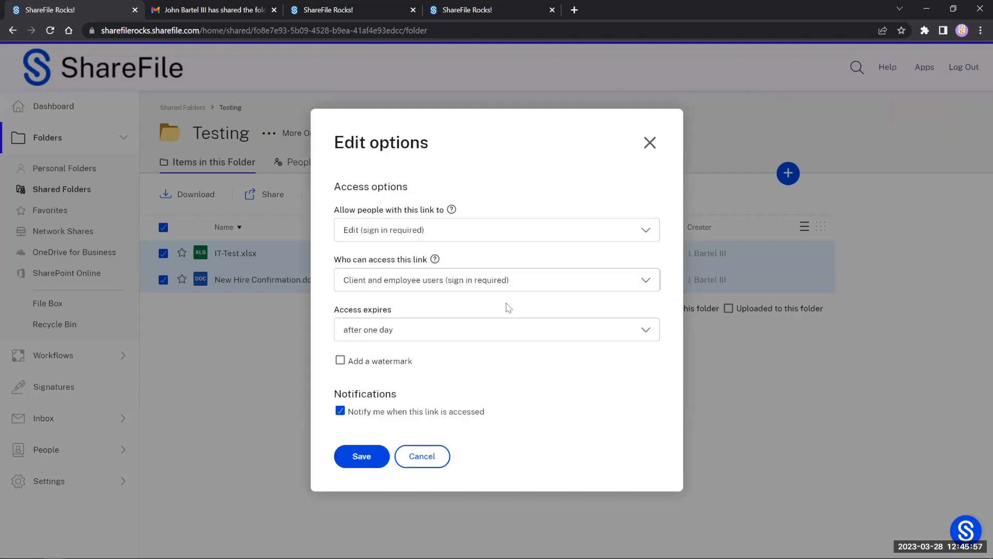
{"action": "left_click", "coordinate": [441, 239]}
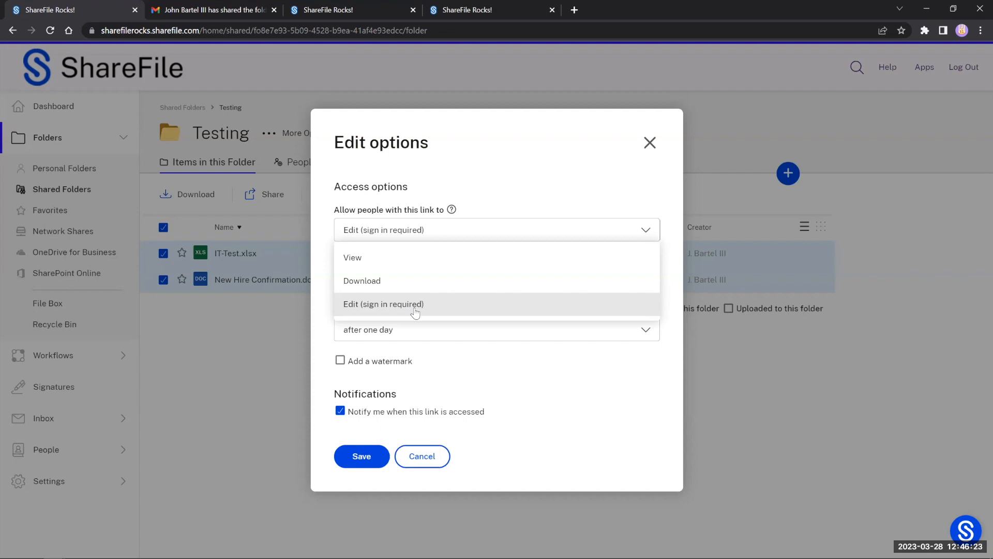
Step: Discard the link option changes, leaving Edit (sign in required), and close the Get a link and Share - Bundle dialogs
{"action": "left_click", "coordinate": [415, 312]}
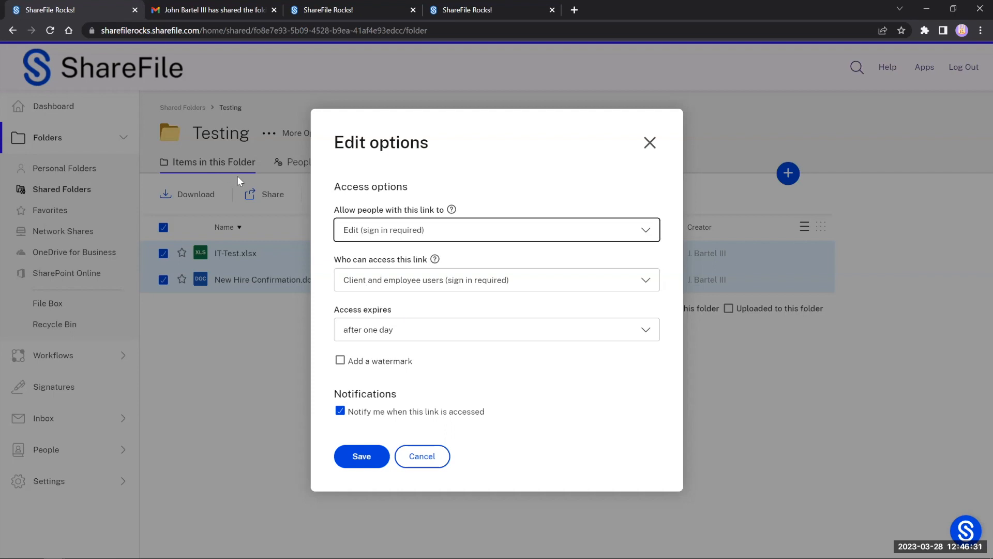
{"action": "left_click", "coordinate": [422, 457]}
{"action": "left_click", "coordinate": [362, 385]}
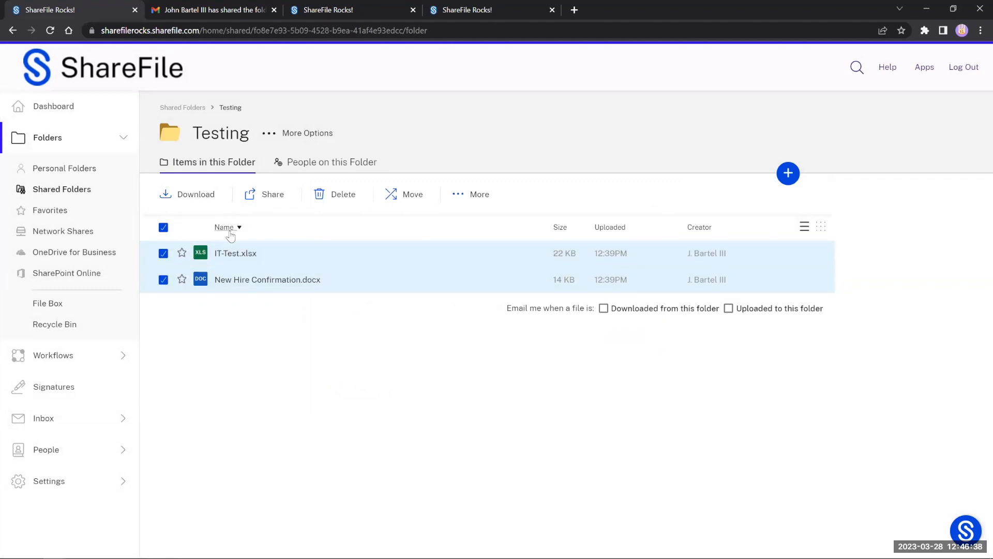
{"action": "left_click", "coordinate": [266, 195]}
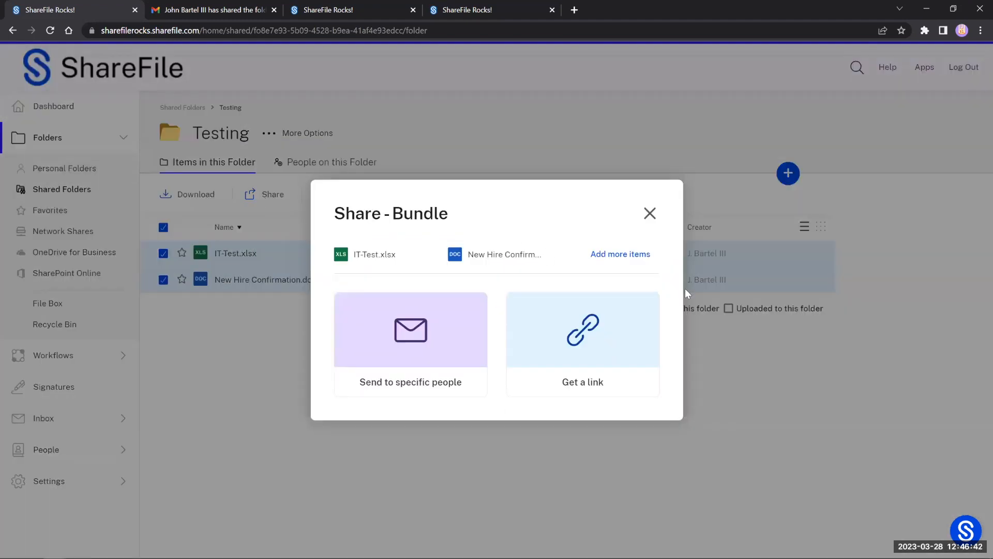
{"action": "left_click", "coordinate": [649, 214]}
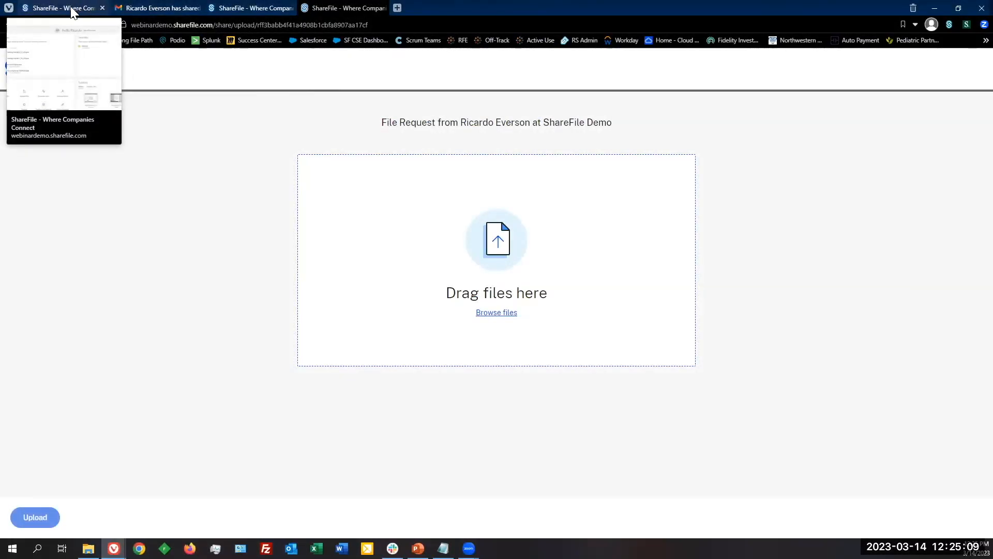
Step: Close Get a link, then send W4.pdf from Shared Folders > Client Folder for signature
{"action": "left_click", "coordinate": [72, 9]}
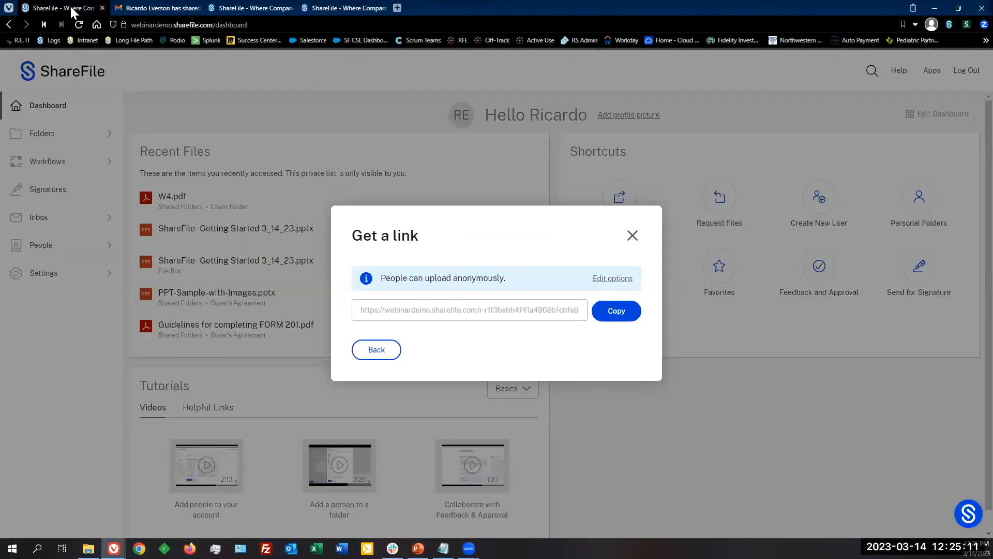
{"action": "left_click", "coordinate": [632, 236]}
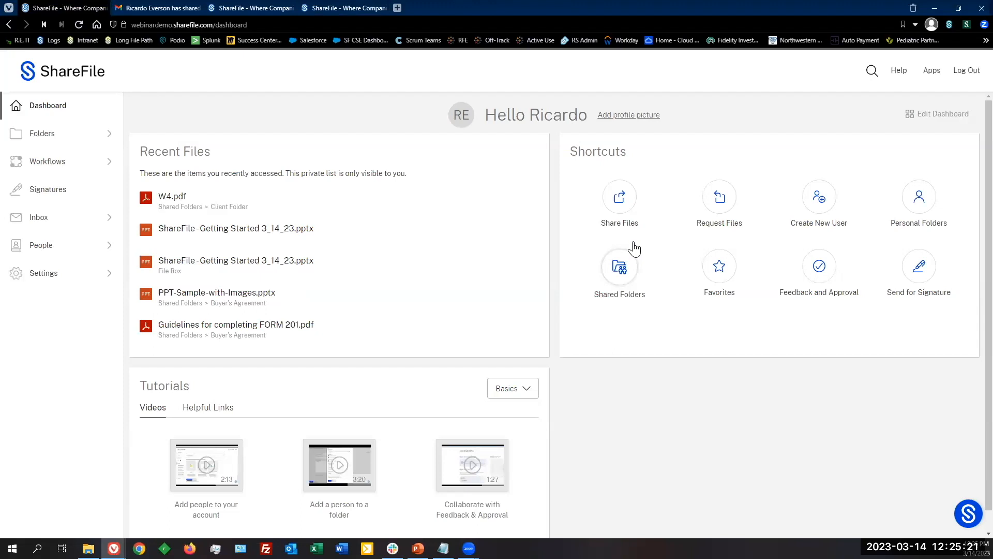
{"action": "left_click", "coordinate": [621, 274]}
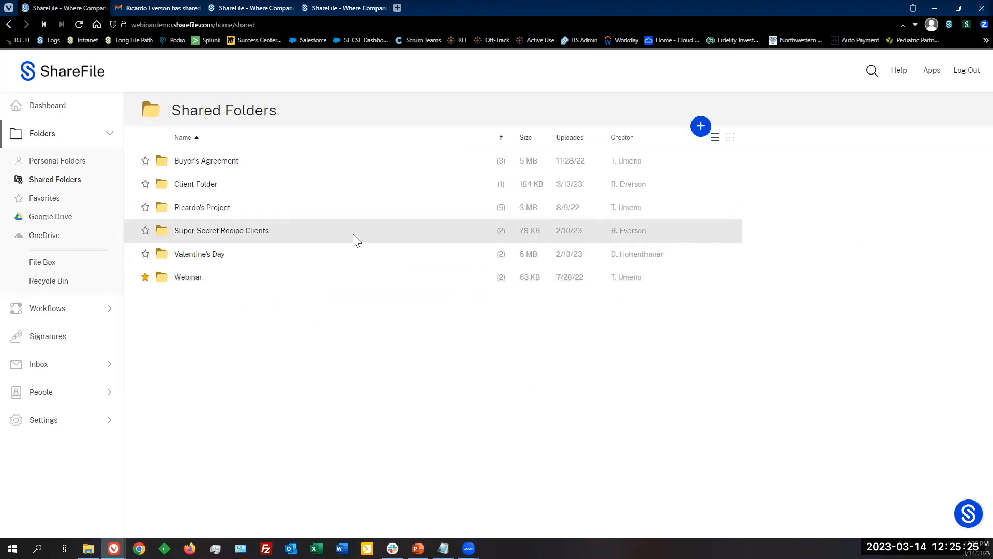
{"action": "left_click", "coordinate": [194, 190]}
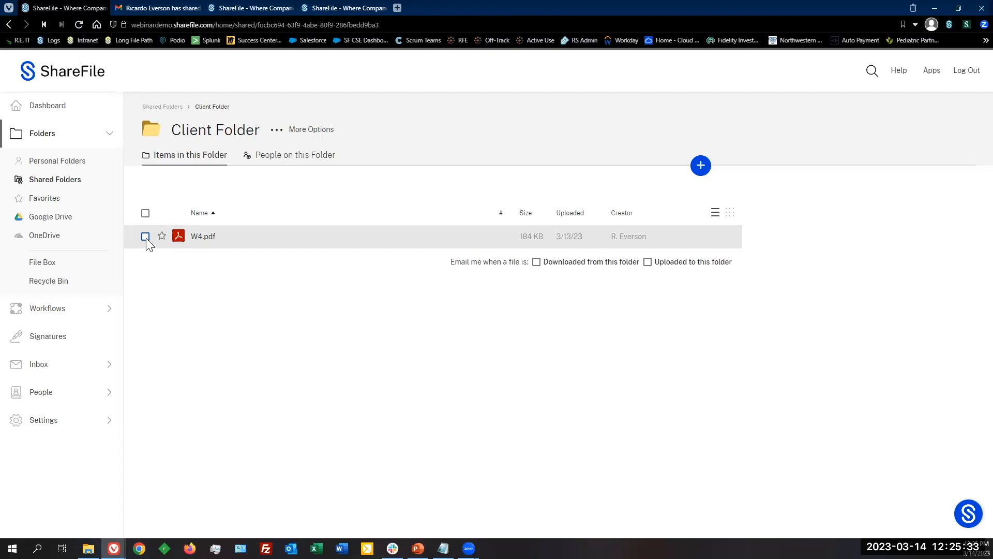
{"action": "left_click", "coordinate": [146, 237]}
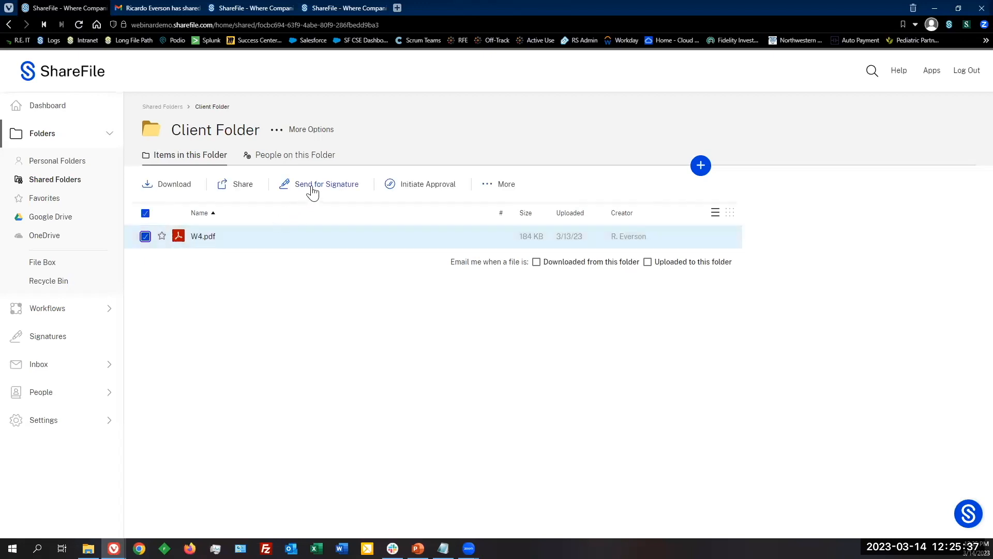
{"action": "right_click", "coordinate": [212, 239]}
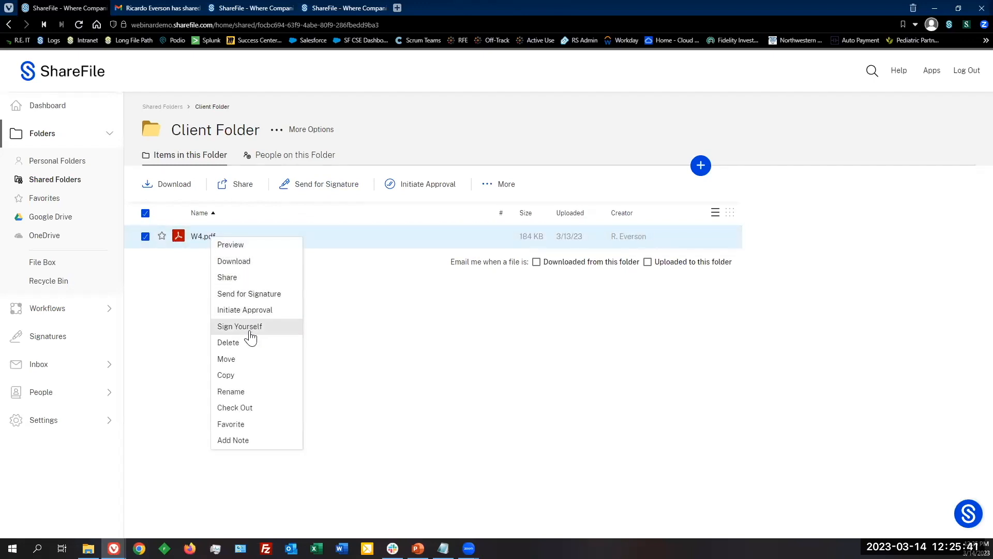
{"action": "left_click", "coordinate": [272, 299]}
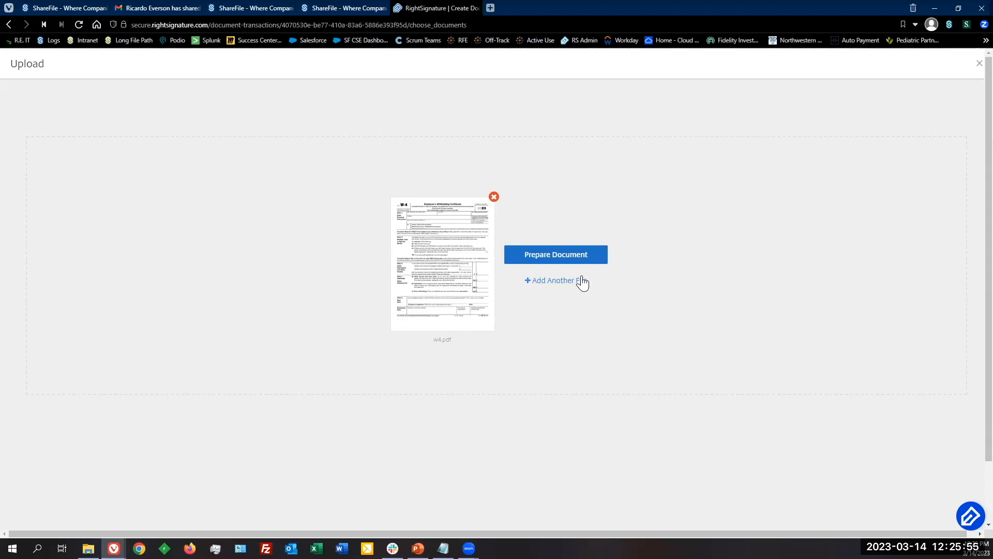
Step: Prepare the W4 with one signer, entering and correcting their e-mail and full name, then continue to Place Fields
{"action": "left_click", "coordinate": [571, 263]}
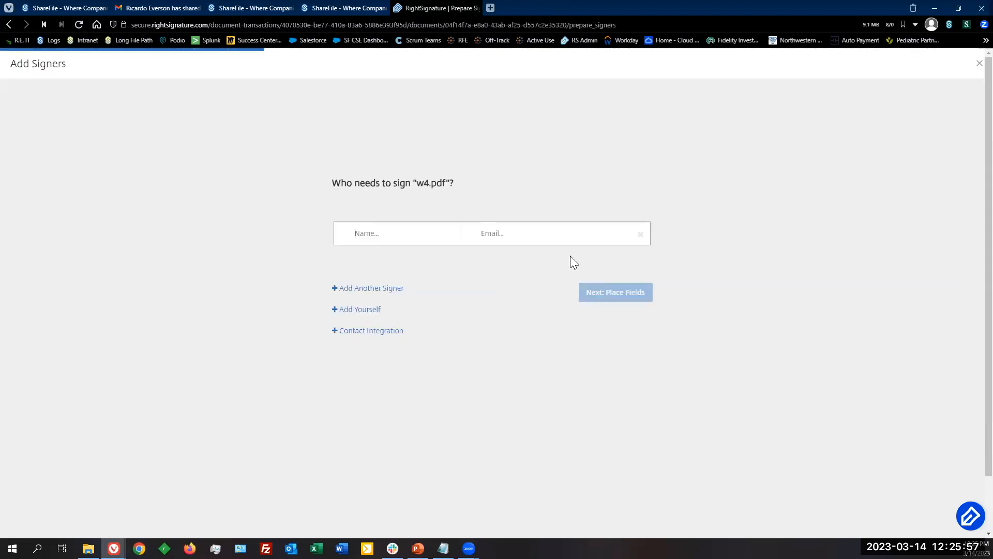
{"action": "left_click", "coordinate": [436, 240]}
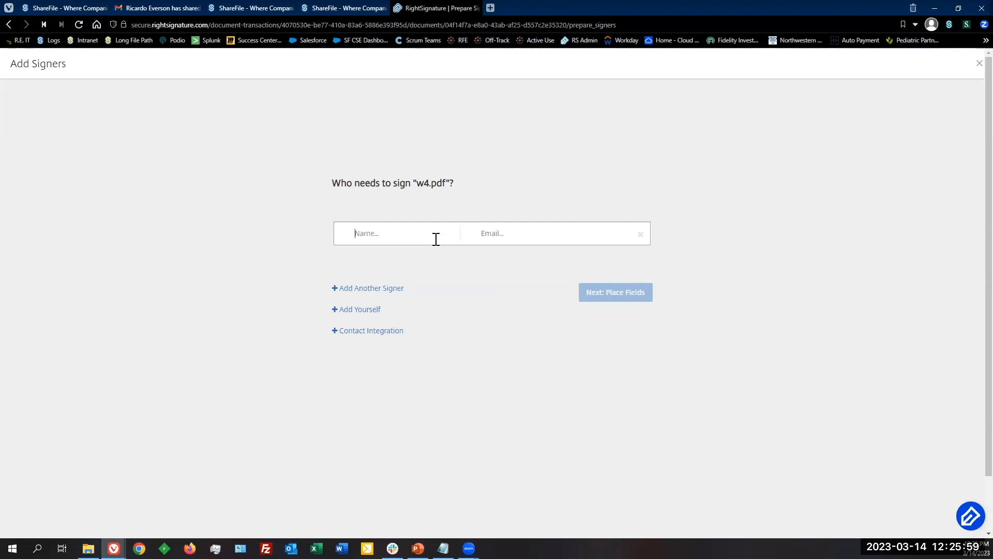
{"action": "left_click", "coordinate": [501, 234]}
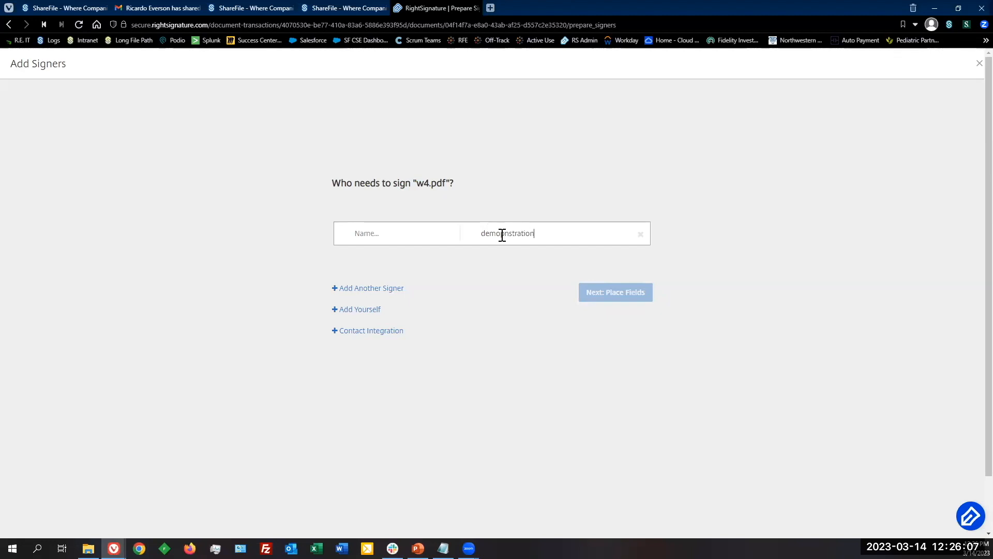
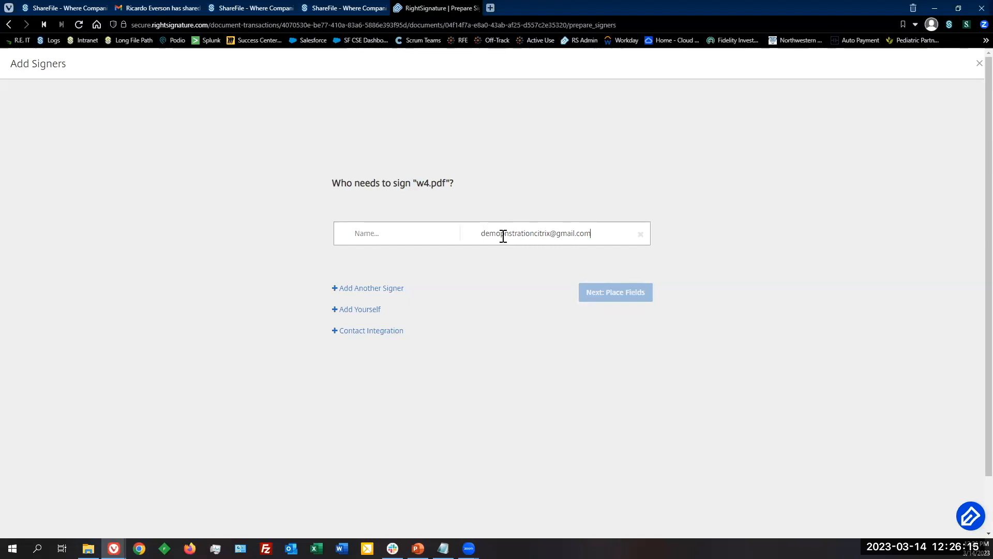
{"action": "left_click", "coordinate": [504, 236]}
{"action": "key", "text": "BackSpace"}
{"action": "left_click", "coordinate": [419, 239]}
{"action": "type", "text": "Demo User"}
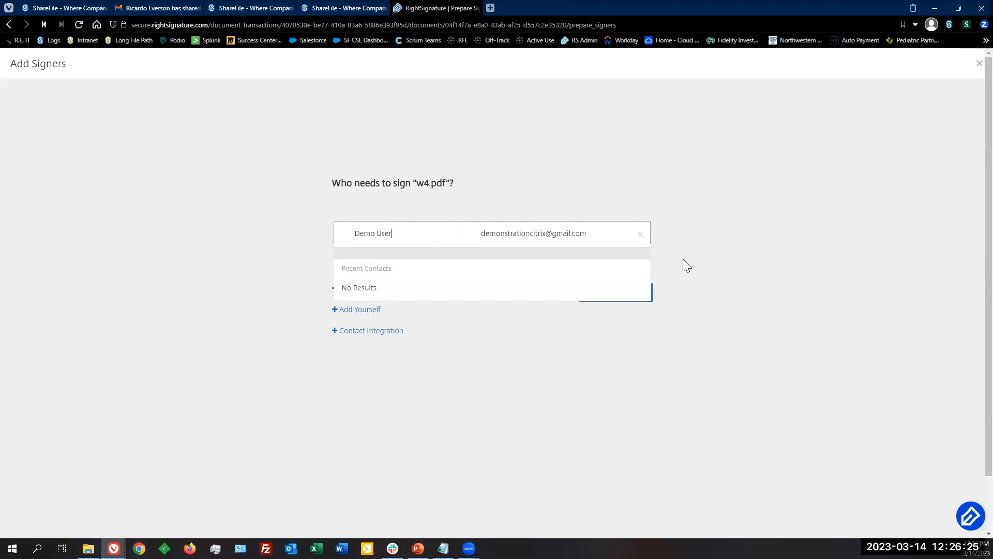
{"action": "left_click", "coordinate": [725, 258]}
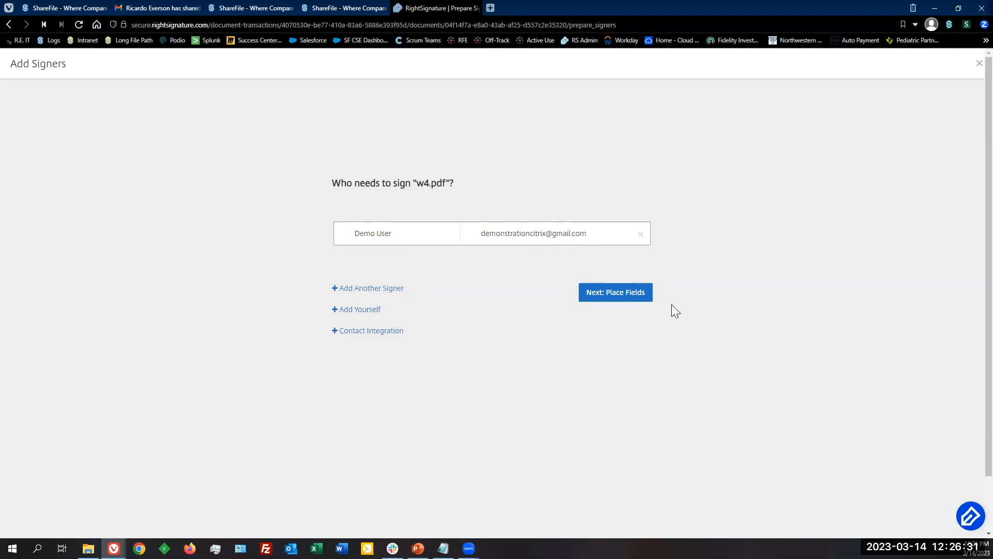
{"action": "left_click", "coordinate": [623, 294]}
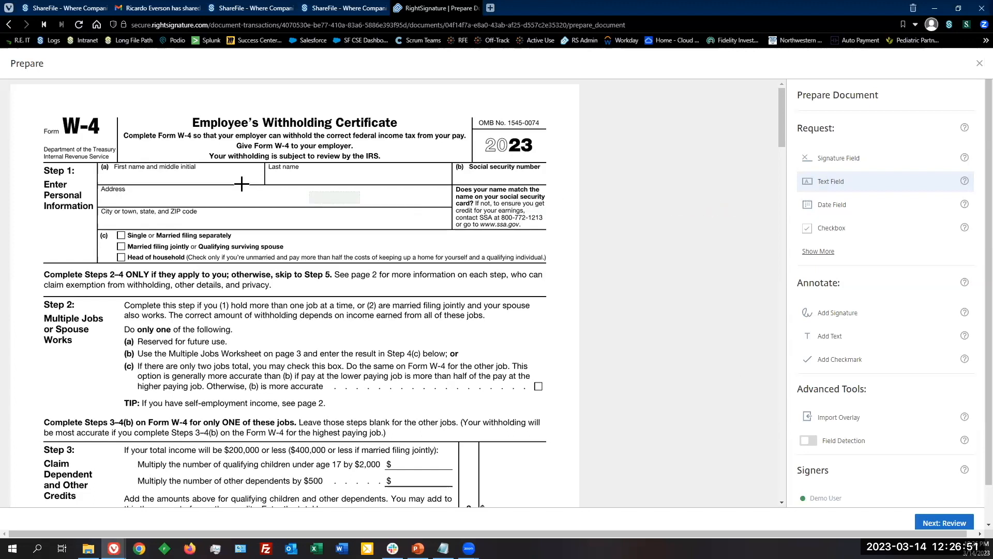
Step: Add widened first and last name text fields and a Step 1(c) checkbox group requiring one choice
{"action": "left_click", "coordinate": [130, 172]}
{"action": "left_click", "coordinate": [305, 171]}
{"action": "mouse_move", "coordinate": [356, 175]}
{"action": "left_mouse_down"}
{"action": "mouse_move", "coordinate": [409, 176]}
{"action": "mouse_move", "coordinate": [357, 166]}
{"action": "left_mouse_up"}
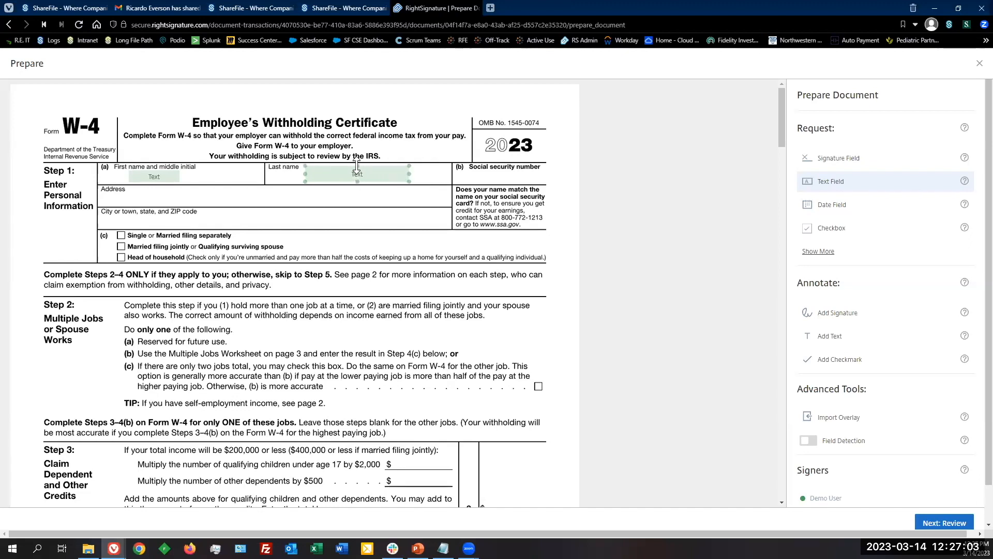
{"action": "left_click", "coordinate": [154, 176]}
{"action": "left_click_drag", "start_coordinate": [180, 176], "coordinate": [226, 176]}
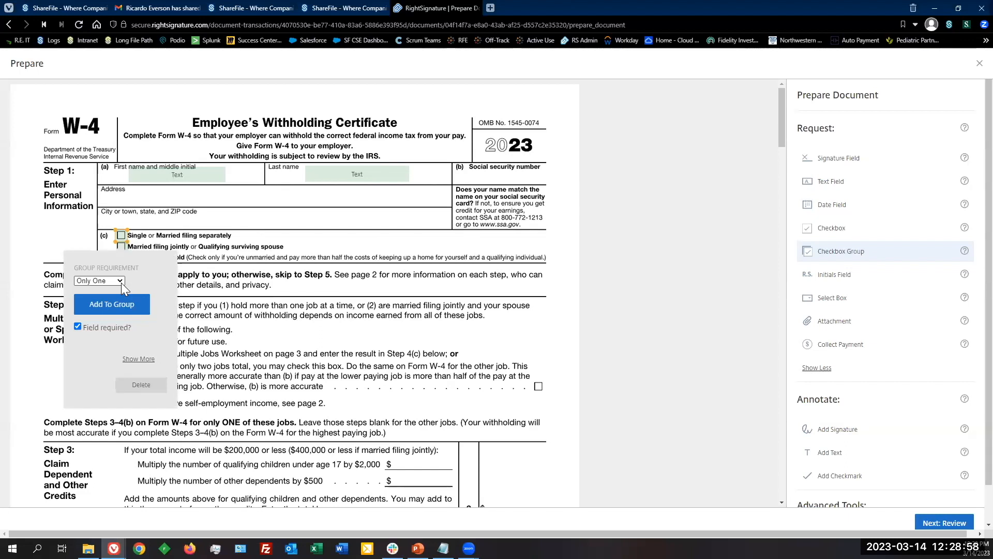
{"action": "left_click", "coordinate": [121, 282]}
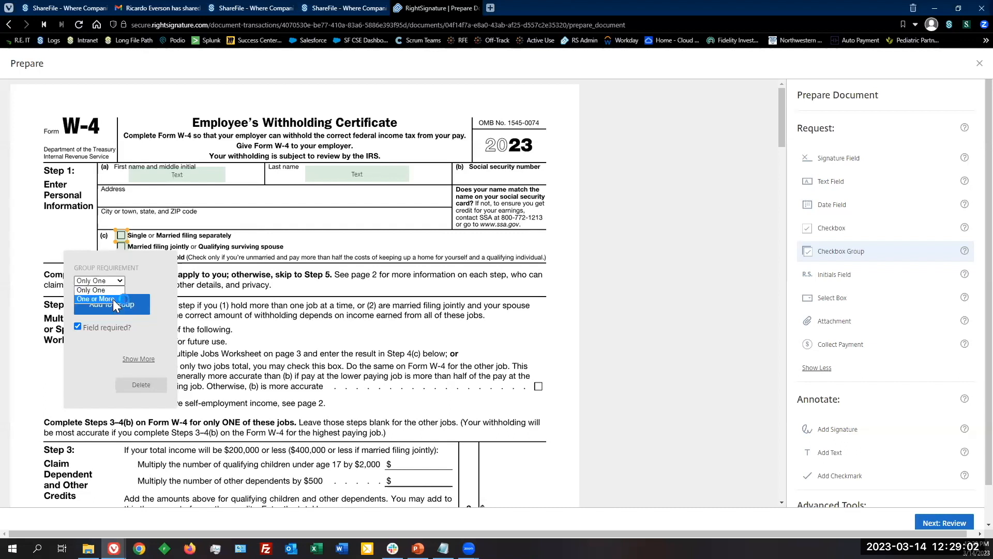
{"action": "left_click", "coordinate": [149, 282]}
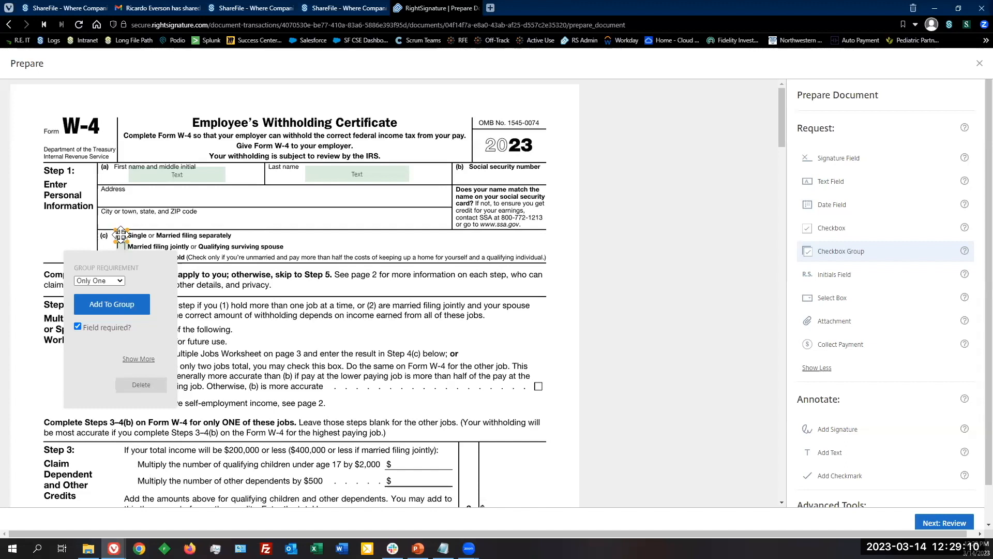
{"action": "left_click", "coordinate": [282, 245]}
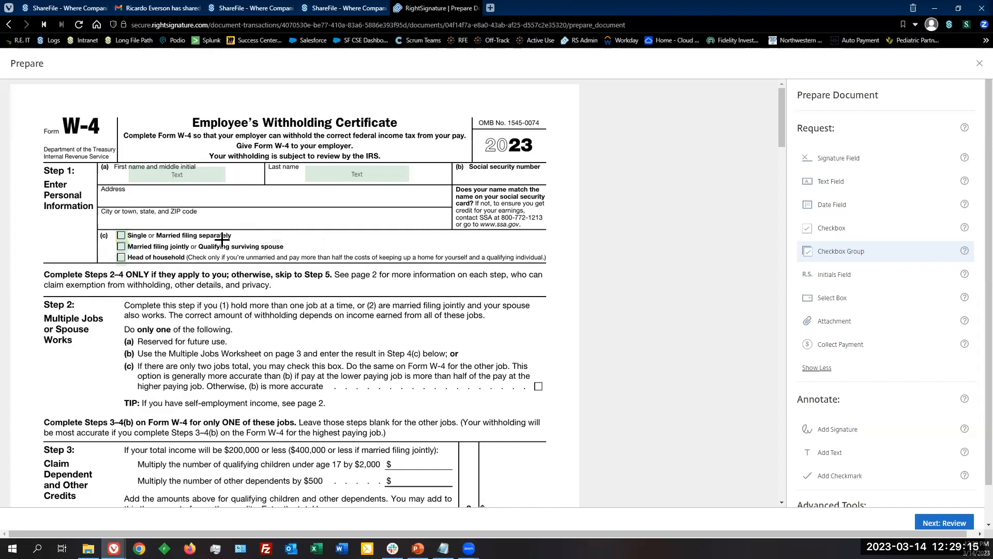
Step: Place a signature field and a date field in the W-4's Step 5
{"action": "left_click", "coordinate": [852, 165]}
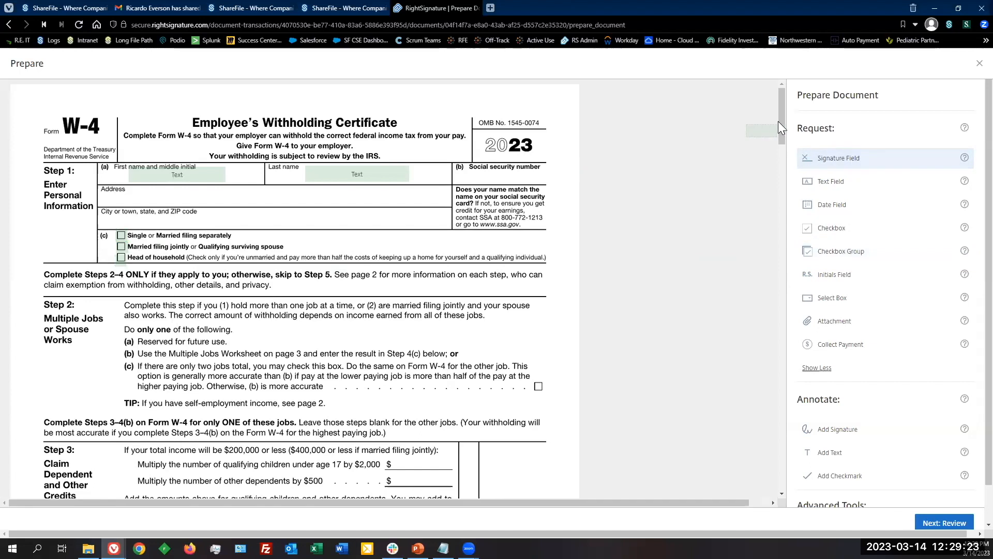
{"action": "left_click_drag", "start_coordinate": [778, 122], "coordinate": [778, 177]}
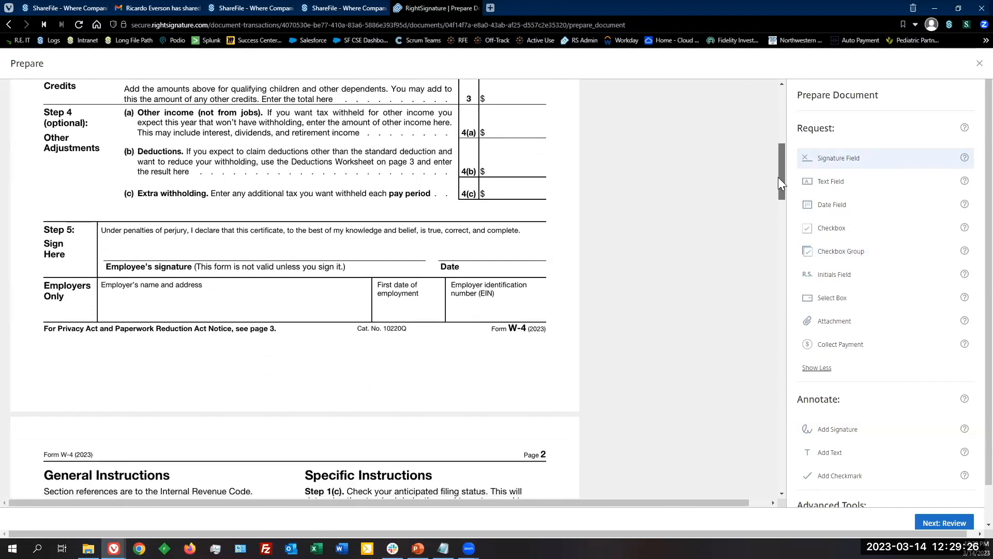
{"action": "left_click", "coordinate": [112, 237]}
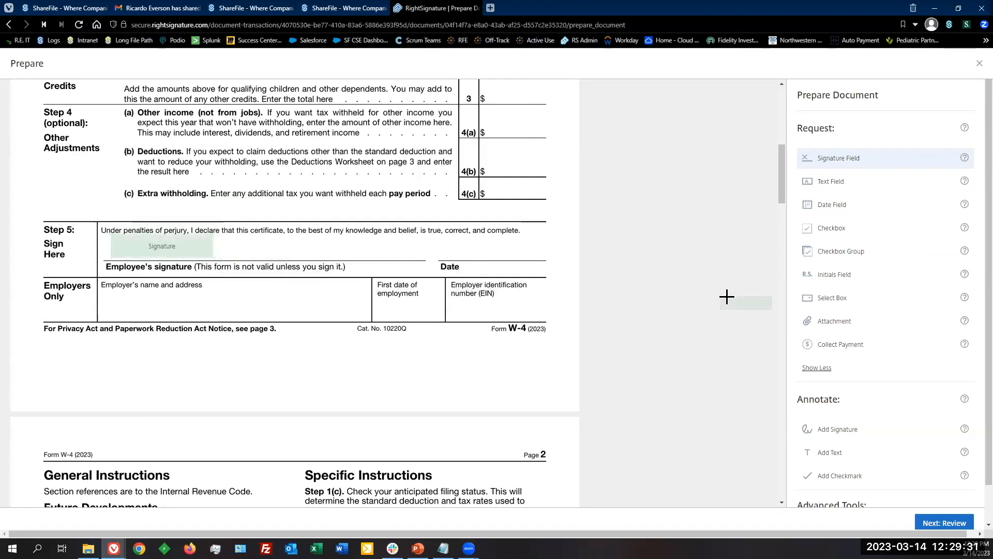
{"action": "left_click", "coordinate": [837, 212]}
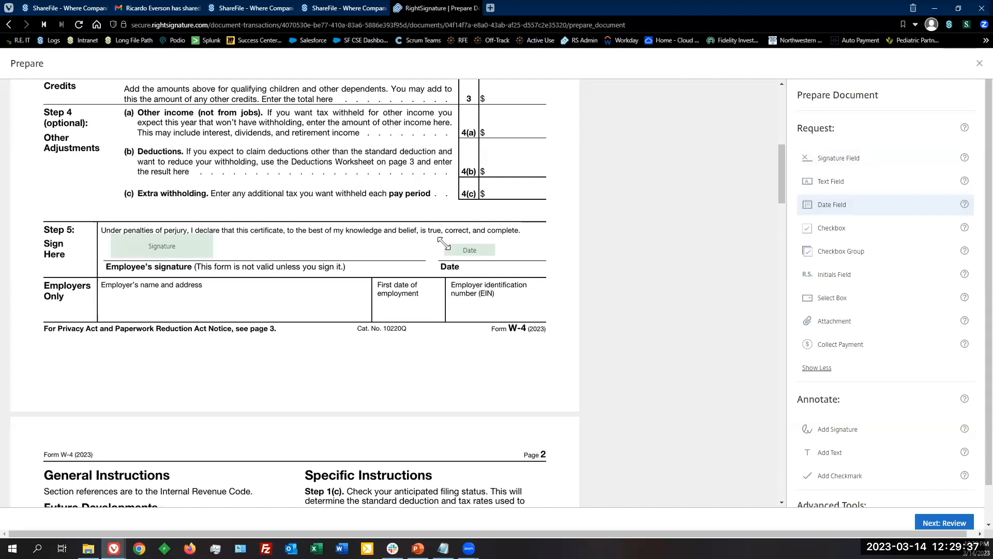
{"action": "left_click", "coordinate": [444, 239]}
{"action": "left_click_drag", "start_coordinate": [781, 185], "coordinate": [783, 132]}
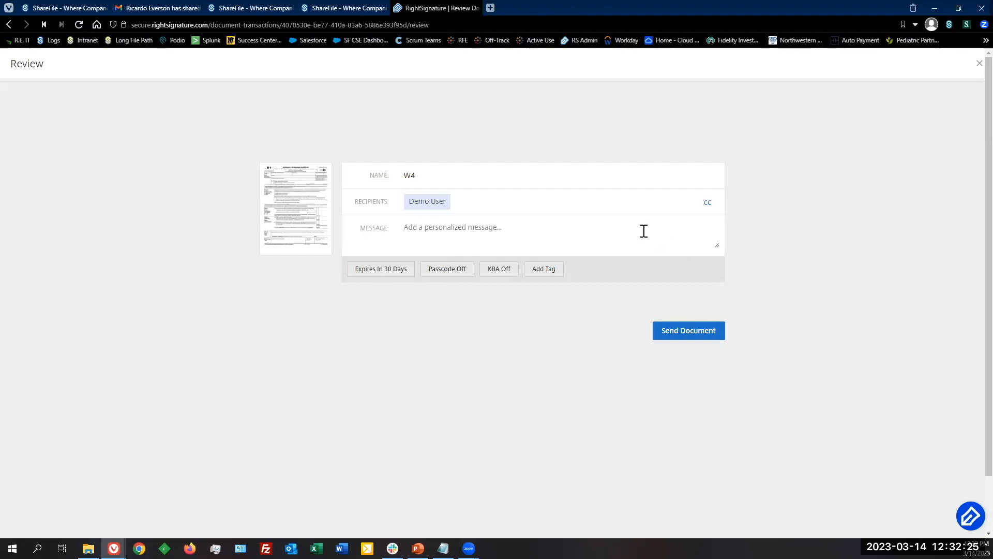
Step: Send the prepared W4 document from the Review page
{"action": "left_click", "coordinate": [687, 335]}
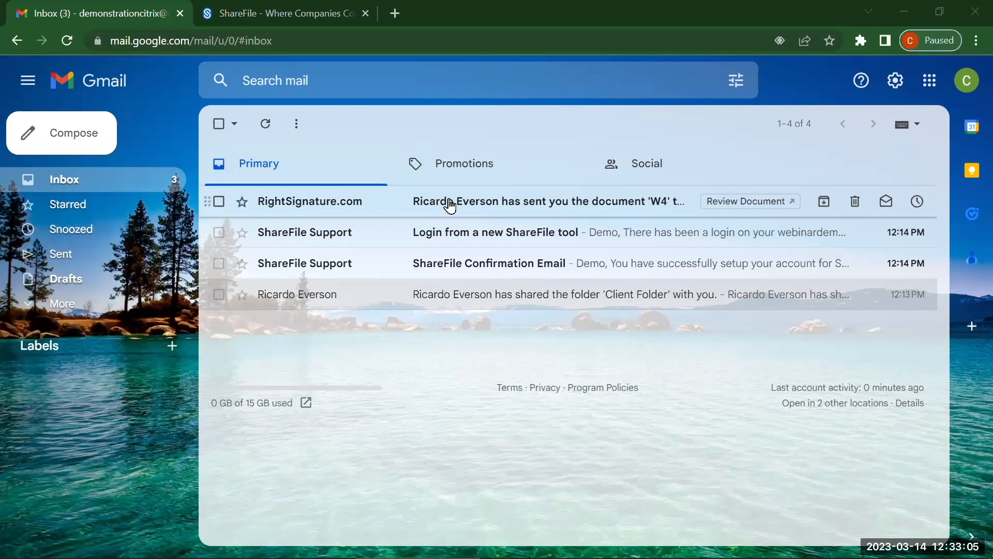
Step: Open the RightSignature request e-mail and its REVIEW & SIGN DOCUMENT link for the W-4
{"action": "left_click", "coordinate": [449, 204]}
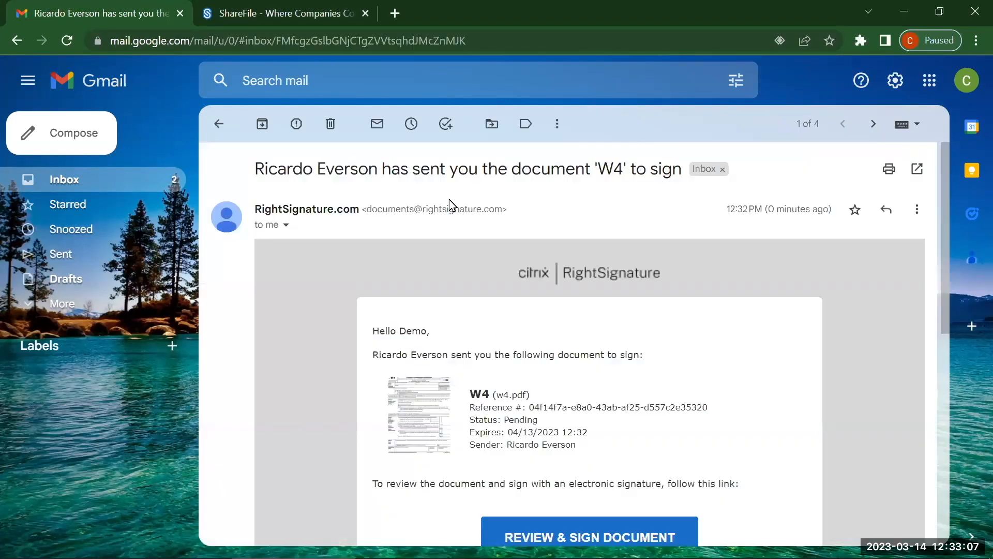
{"action": "scroll", "coordinate": [450, 205], "scroll_direction": "down", "scroll_amount": 2}
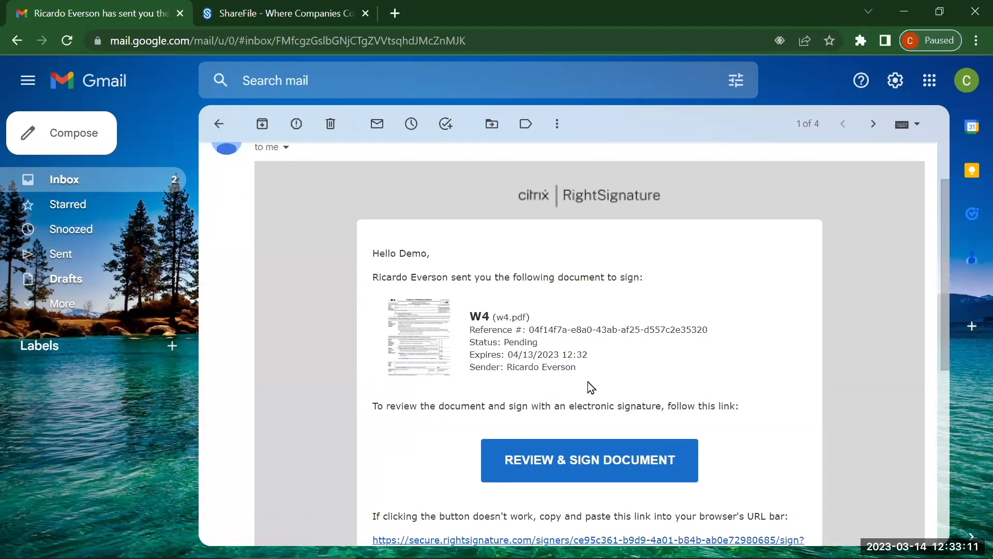
{"action": "left_click", "coordinate": [558, 468]}
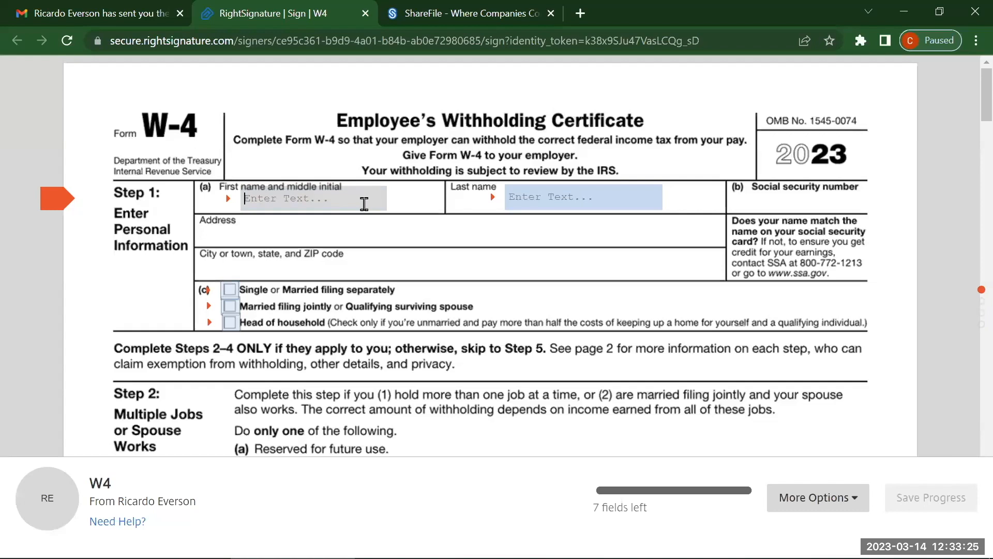
Step: Enter the signer's first and last name and set filing status to Married filing jointly
{"action": "type", "text": "Joe"}
{"action": "key", "text": "Tab"}
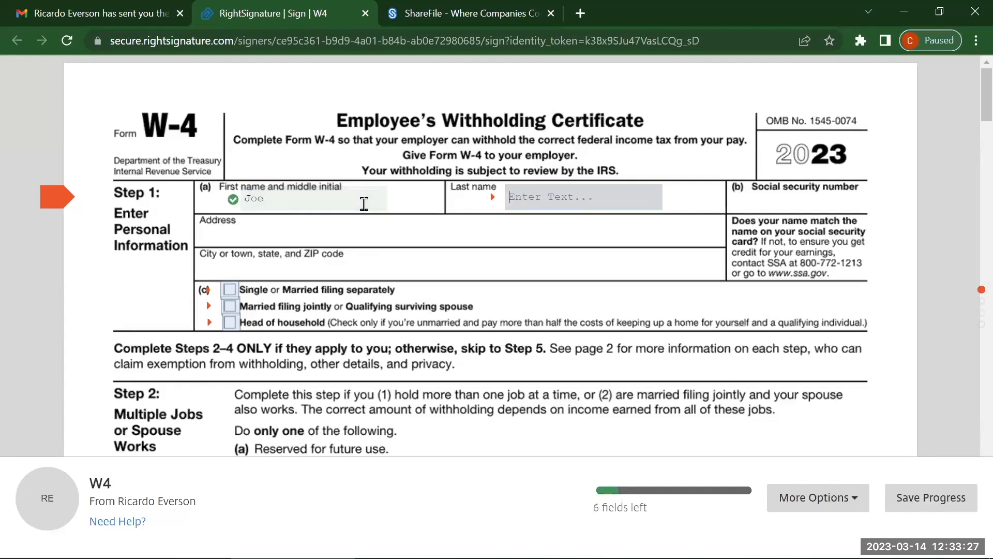
{"action": "type", "text": "Doe"}
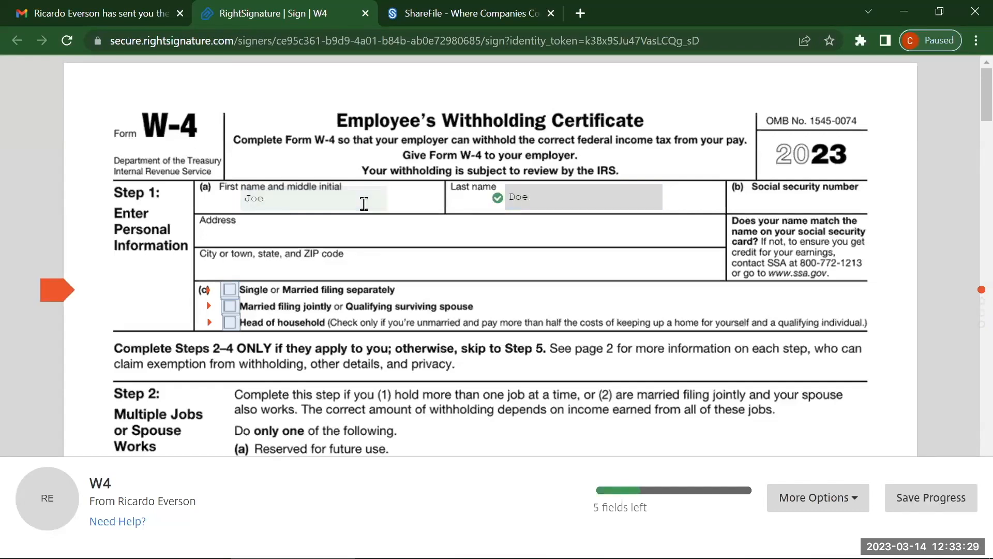
{"action": "left_click", "coordinate": [227, 305]}
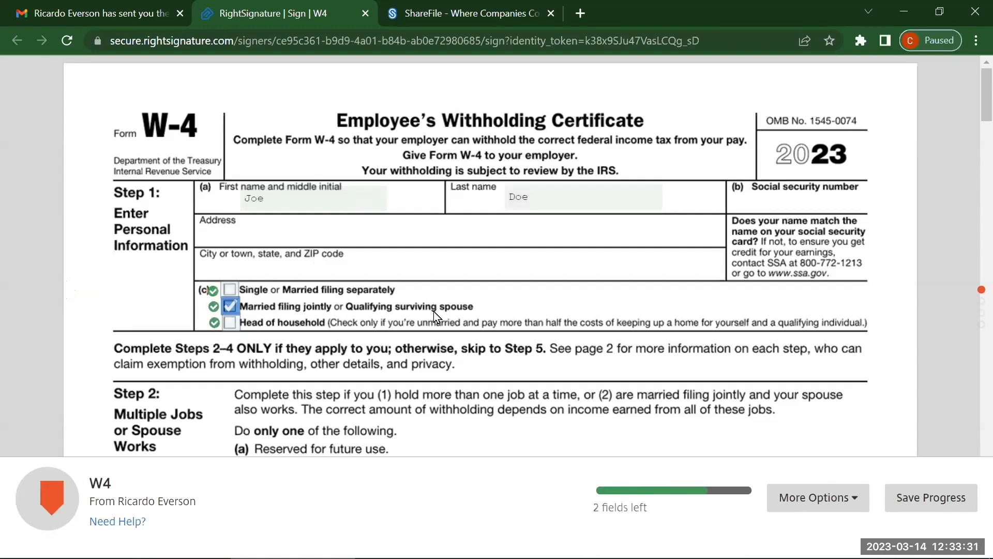
{"action": "scroll", "coordinate": [442, 314], "scroll_direction": "down", "scroll_amount": 1}
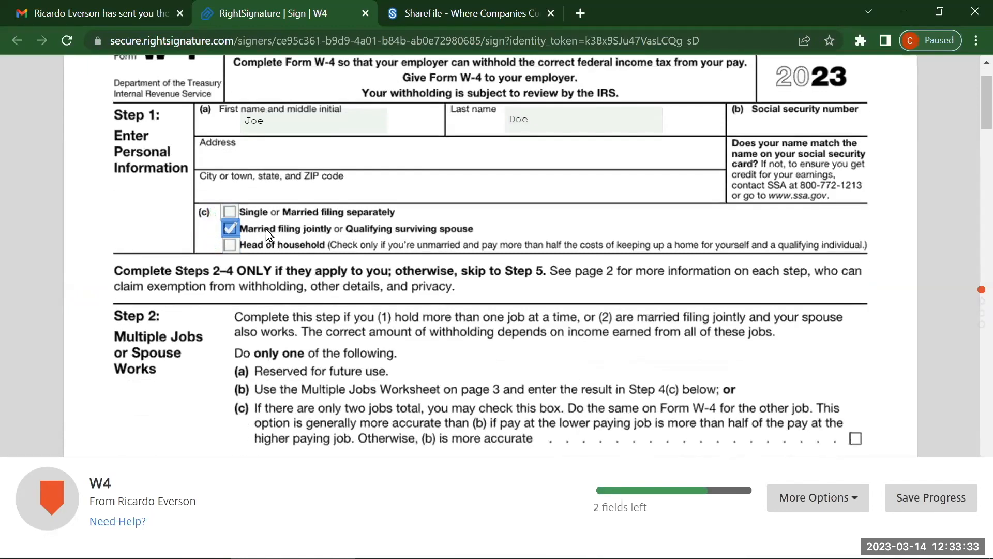
{"action": "left_click", "coordinate": [231, 212]}
{"action": "left_click", "coordinate": [230, 244]}
{"action": "left_click", "coordinate": [229, 228]}
{"action": "scroll", "coordinate": [475, 279], "scroll_direction": "down", "scroll_amount": 1}
{"action": "scroll", "coordinate": [476, 277], "scroll_direction": "up", "scroll_amount": 1}
Step: Sign the Step 5 signature field with a typed signature of the signer's name
{"action": "left_click", "coordinate": [48, 498]}
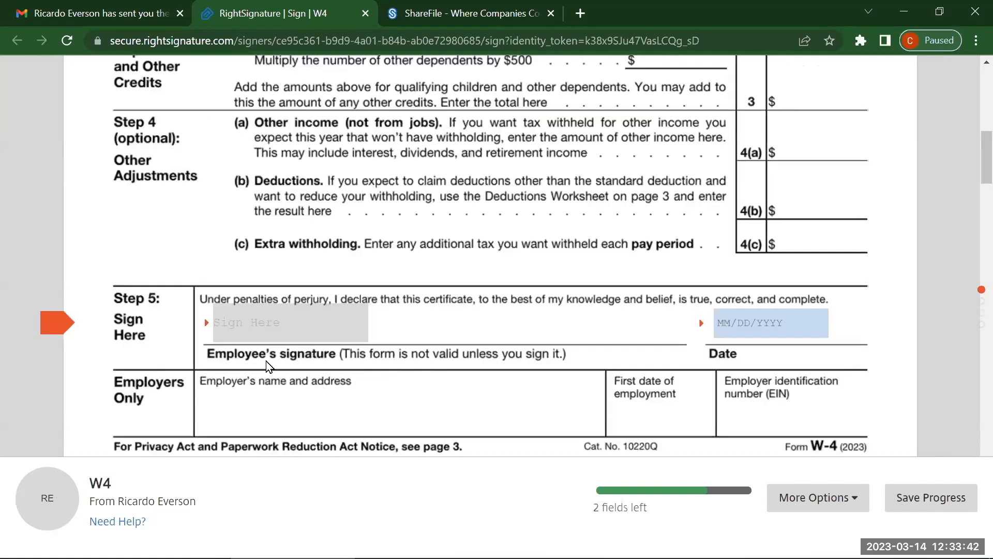
{"action": "left_click", "coordinate": [275, 316]}
{"action": "mouse_move", "coordinate": [262, 268]}
{"action": "left_mouse_down"}
{"action": "mouse_move", "coordinate": [228, 301]}
{"action": "mouse_move", "coordinate": [303, 284]}
{"action": "left_mouse_up"}
{"action": "left_click_drag", "start_coordinate": [305, 320], "coordinate": [303, 318]}
{"action": "mouse_move", "coordinate": [275, 250]}
{"action": "left_mouse_down"}
{"action": "mouse_move", "coordinate": [268, 252]}
{"action": "mouse_move", "coordinate": [382, 255]}
{"action": "left_mouse_up"}
{"action": "mouse_move", "coordinate": [340, 324]}
{"action": "left_mouse_down"}
{"action": "mouse_move", "coordinate": [360, 317]}
{"action": "mouse_move", "coordinate": [445, 330]}
{"action": "mouse_move", "coordinate": [667, 333]}
{"action": "mouse_move", "coordinate": [679, 313]}
{"action": "left_mouse_up"}
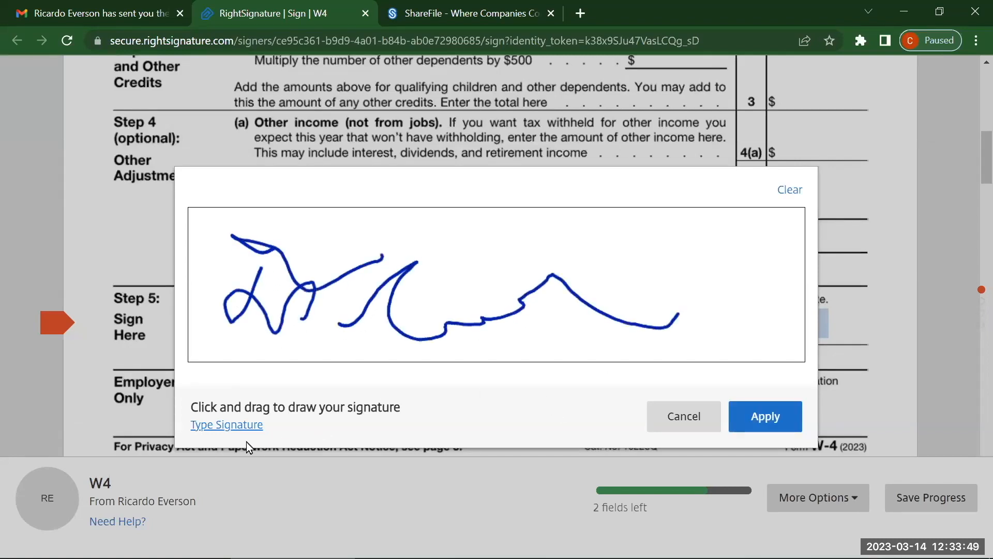
{"action": "left_click", "coordinate": [243, 426]}
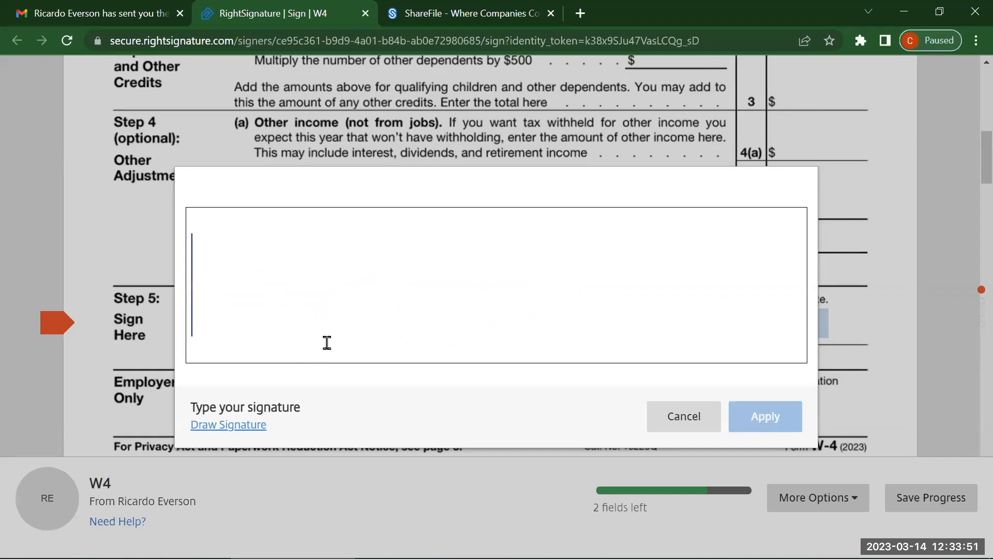
{"action": "type", "text": "Joe Doe"}
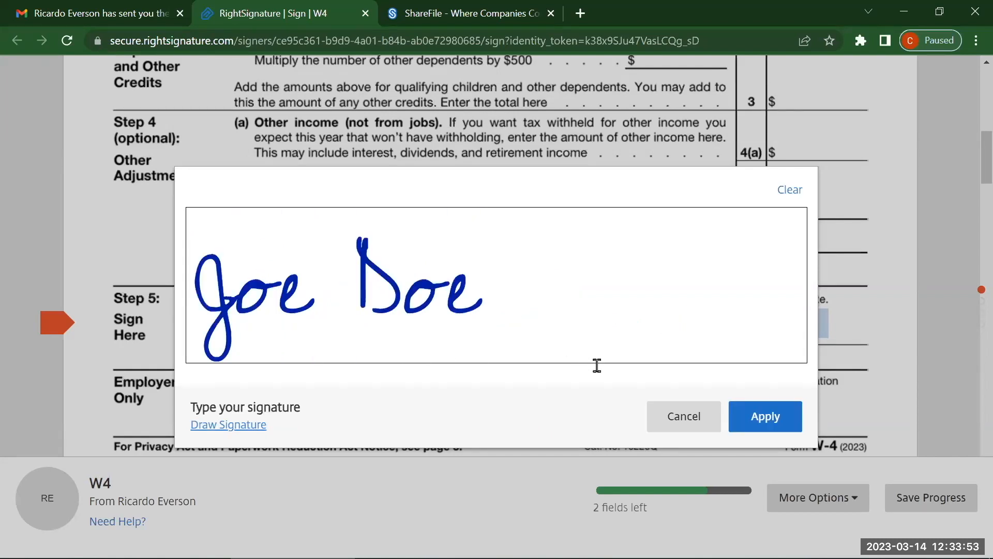
{"action": "left_click", "coordinate": [741, 412]}
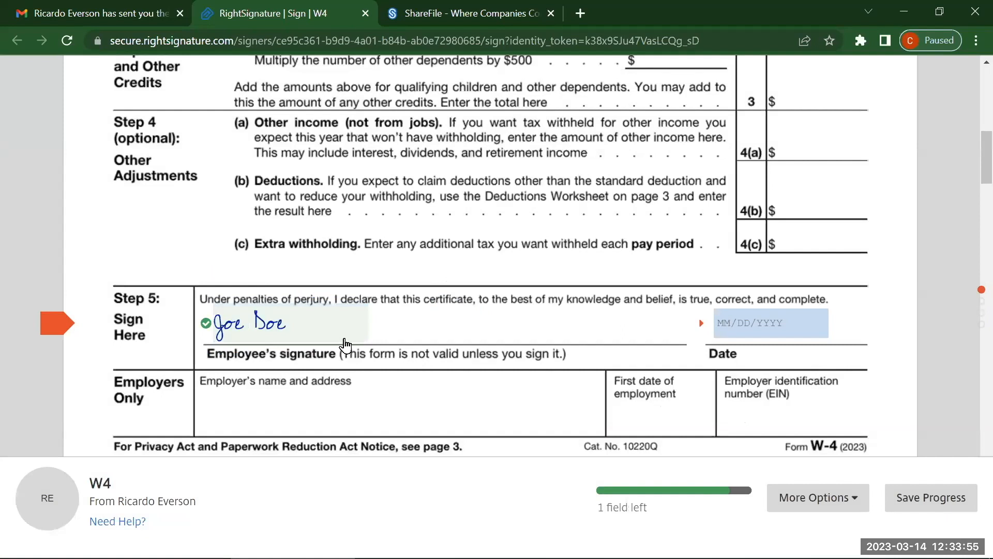
Step: Set the signing date to 03/14/2023 and submit the signed W-4
{"action": "left_click", "coordinate": [758, 329]}
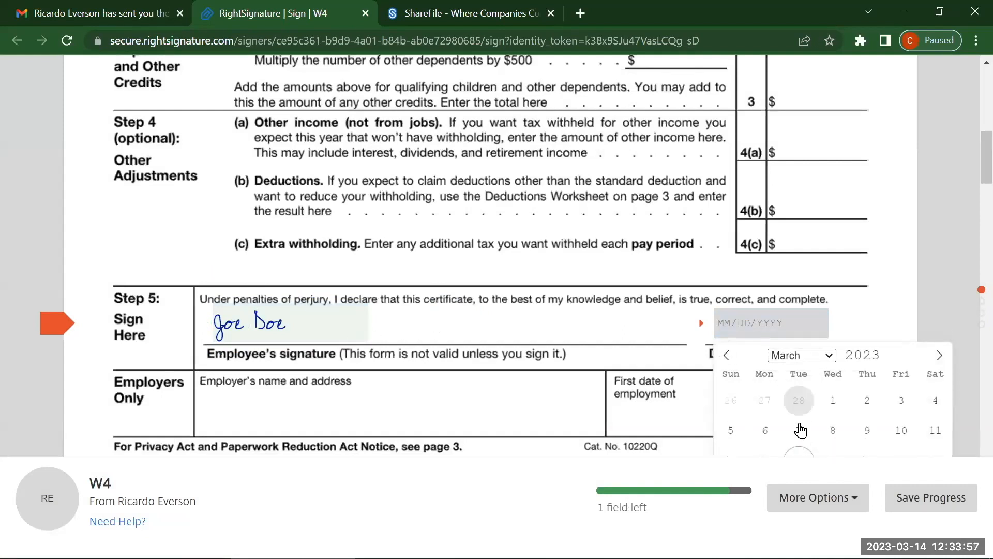
{"action": "scroll", "coordinate": [828, 427], "scroll_direction": "down", "scroll_amount": 1}
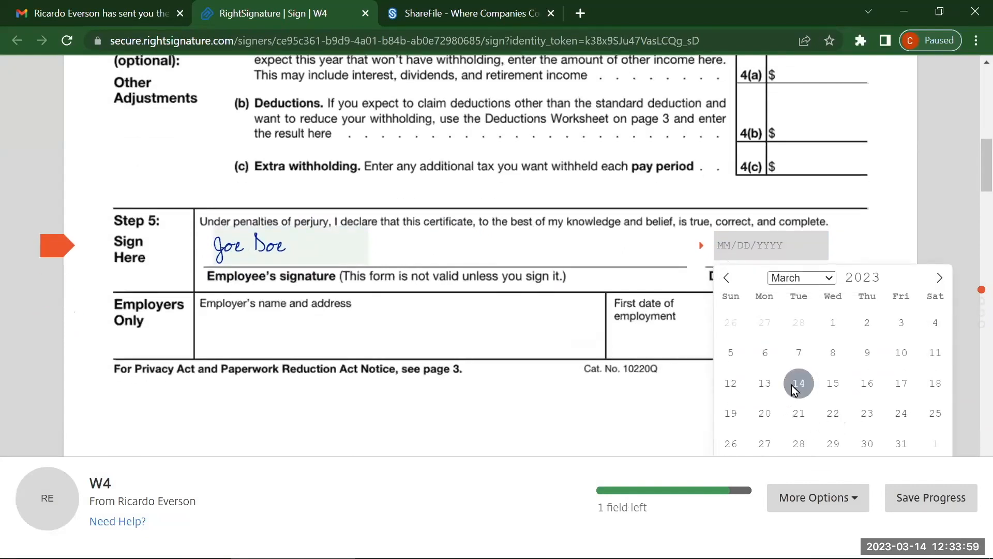
{"action": "left_click", "coordinate": [798, 383]}
{"action": "scroll", "coordinate": [714, 375], "scroll_direction": "down", "scroll_amount": 1}
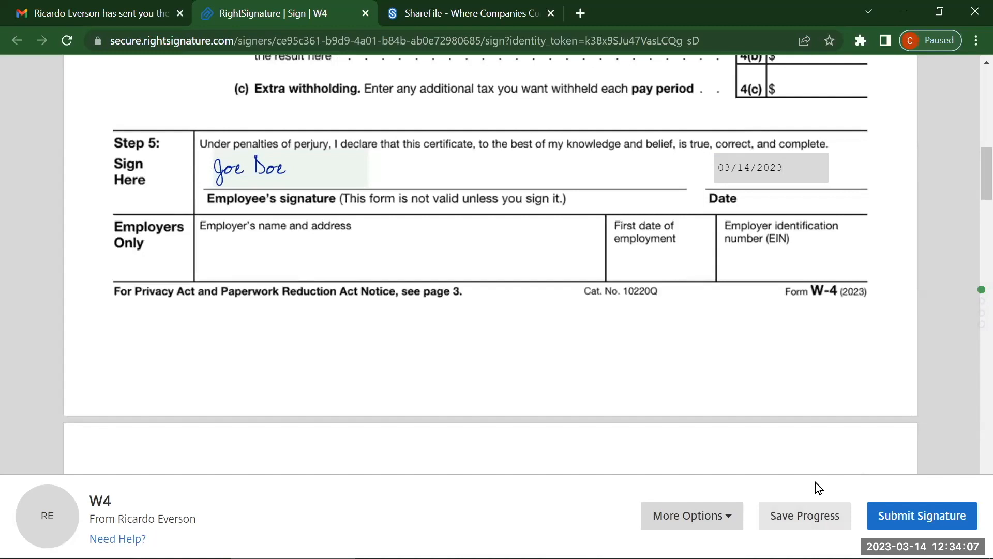
{"action": "left_click", "coordinate": [945, 515]}
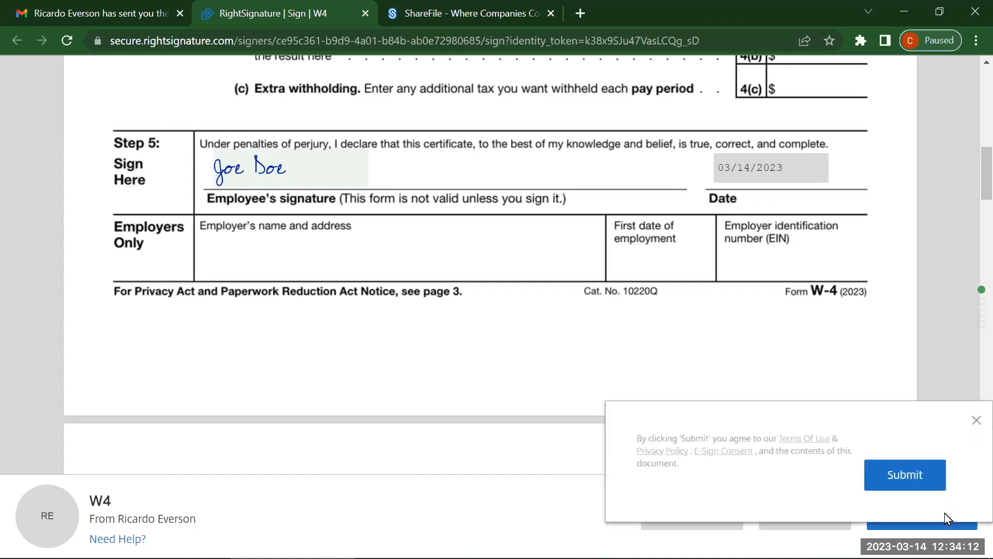
{"action": "left_click", "coordinate": [888, 480]}
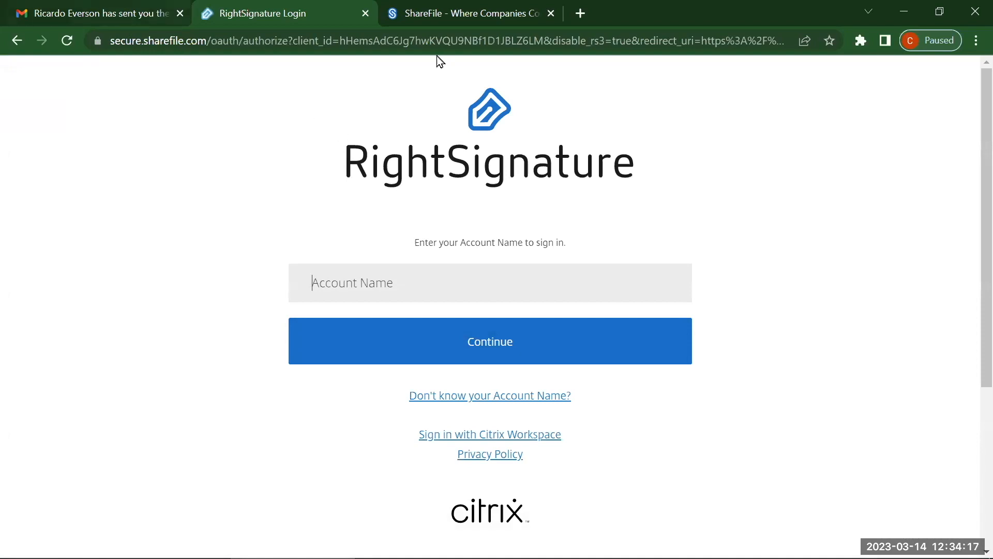
Step: Open the 'Document W4 has been executed' e-mail in Gmail and click VIEW DOCUMENT
{"action": "left_click", "coordinate": [113, 13]}
{"action": "left_click", "coordinate": [597, 461]}
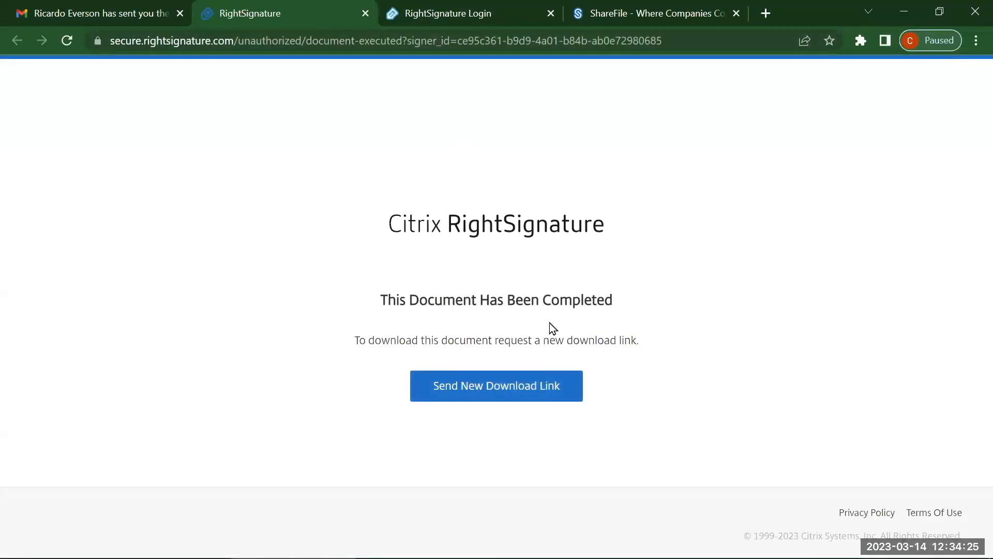
{"action": "left_click", "coordinate": [107, 13]}
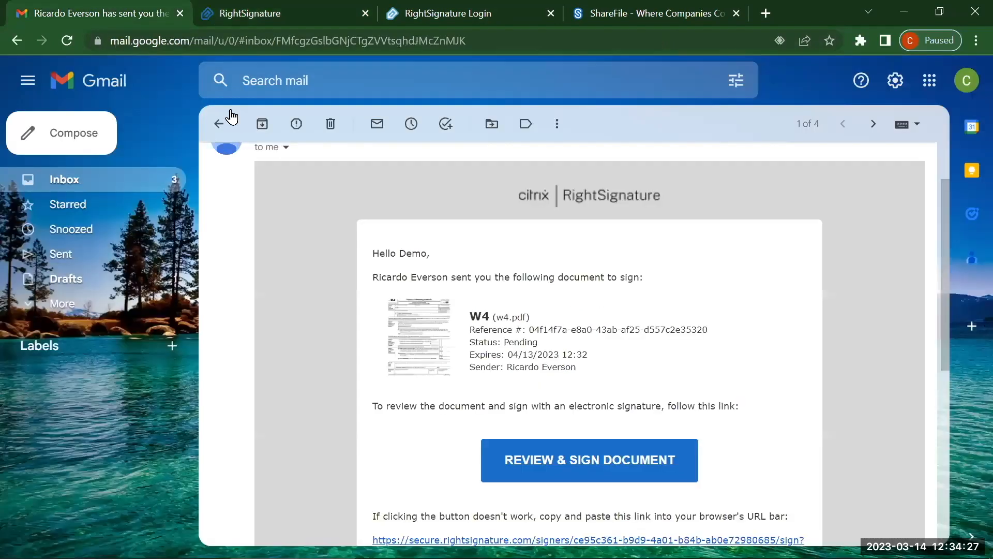
{"action": "left_click", "coordinate": [139, 184]}
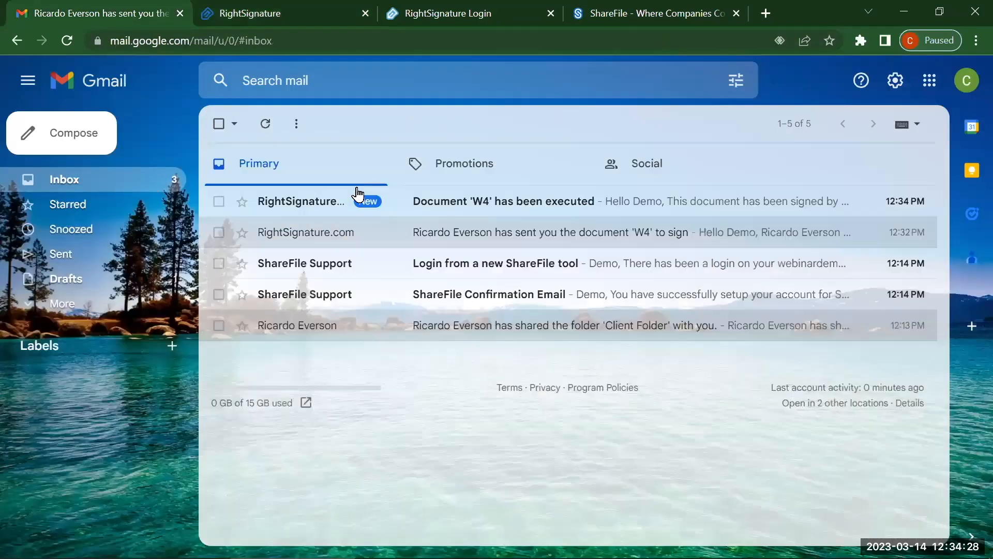
{"action": "left_click", "coordinate": [501, 209]}
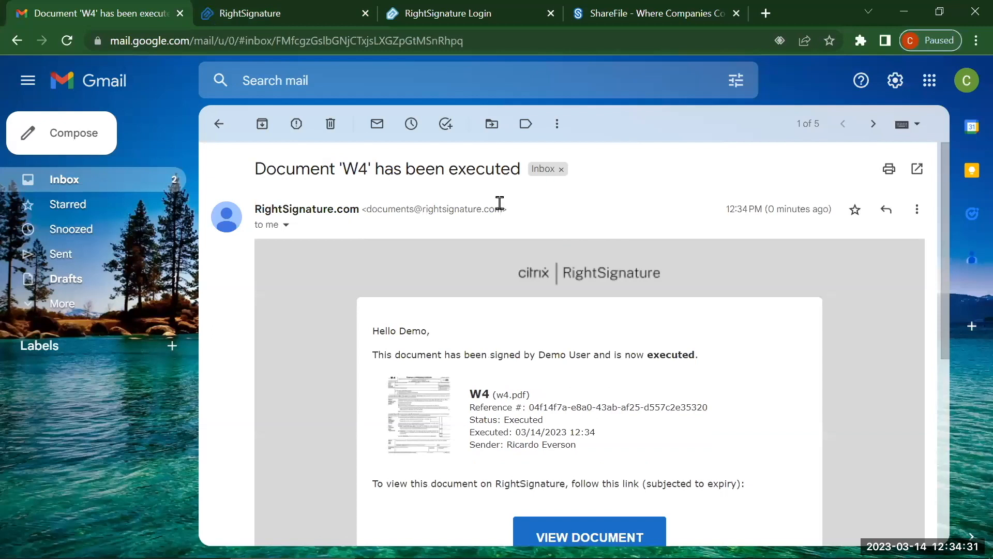
{"action": "scroll", "coordinate": [500, 207], "scroll_direction": "down", "scroll_amount": 2}
{"action": "scroll", "coordinate": [636, 268], "scroll_direction": "down", "scroll_amount": 2}
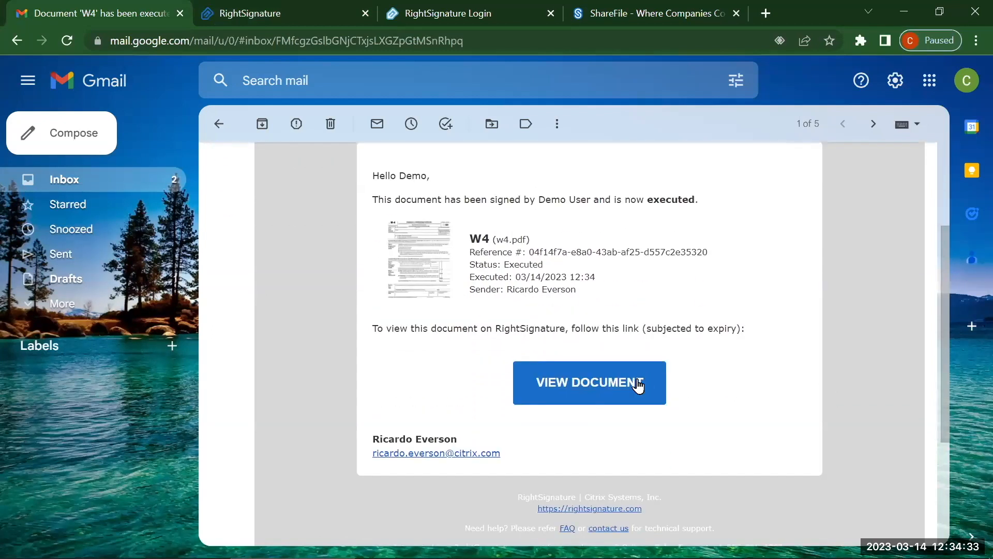
{"action": "left_click", "coordinate": [619, 383]}
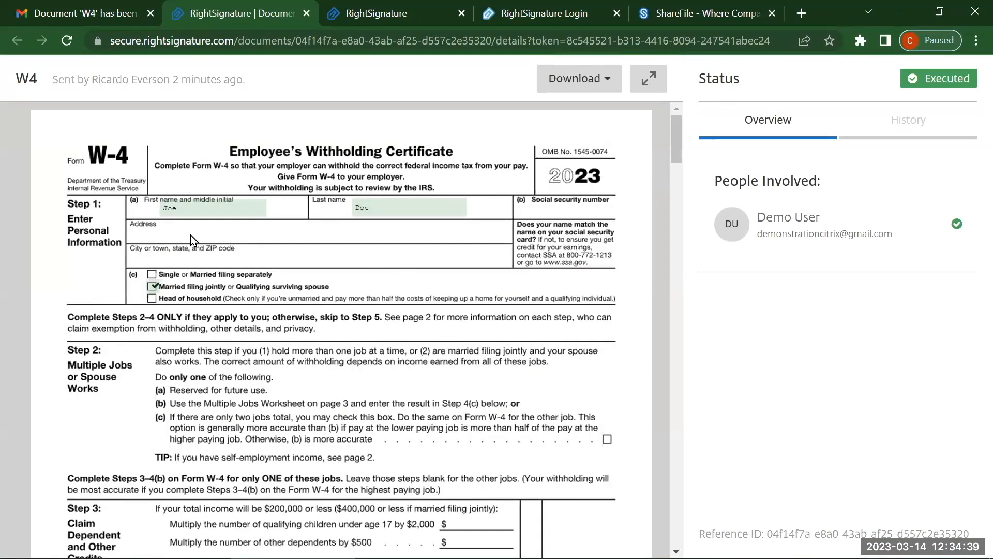
Step: Scroll through the executed W4 down to its Signature Certificate and Signers table
{"action": "scroll", "coordinate": [274, 419], "scroll_direction": "down", "scroll_amount": 3}
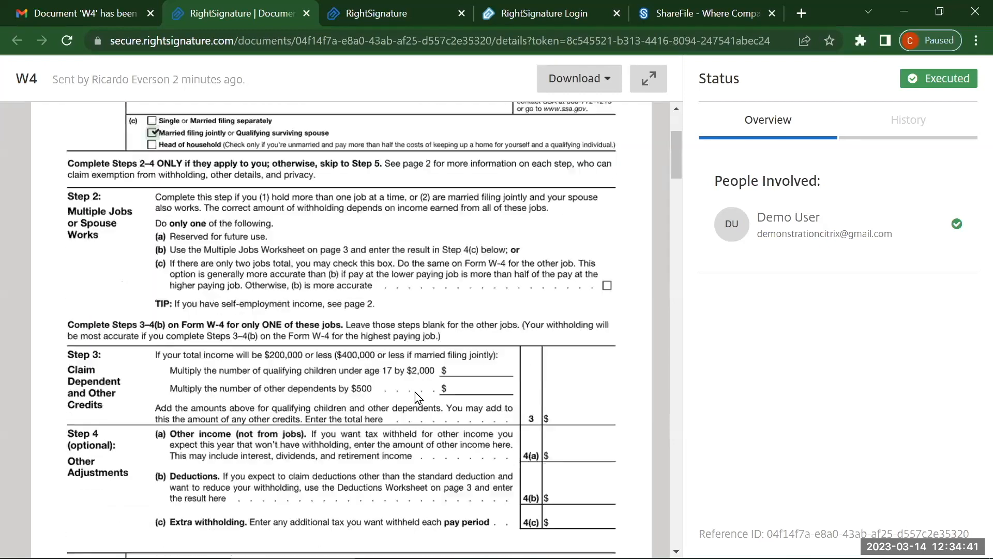
{"action": "scroll", "coordinate": [513, 334], "scroll_direction": "down", "scroll_amount": 3}
{"action": "scroll", "coordinate": [503, 343], "scroll_direction": "up", "scroll_amount": 3}
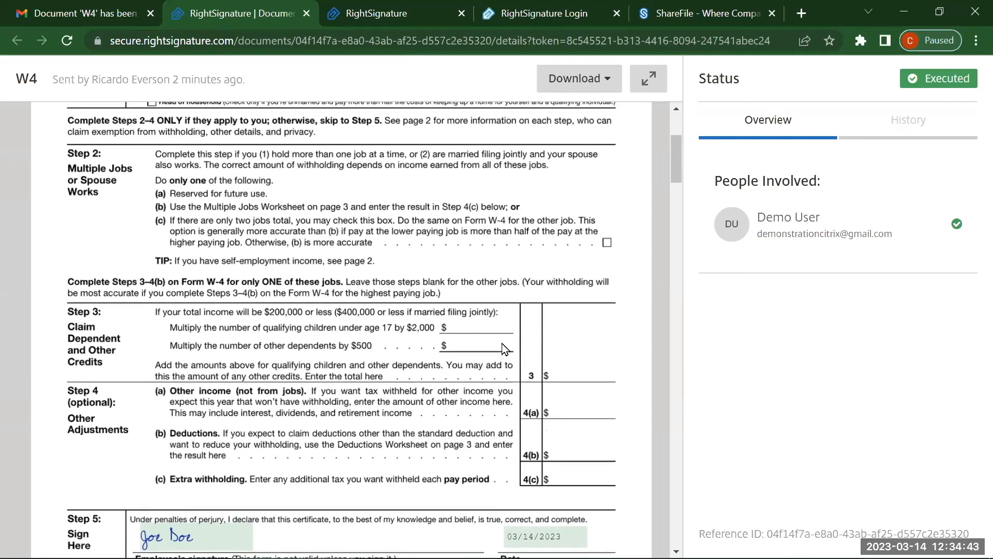
{"action": "scroll", "coordinate": [659, 334], "scroll_direction": "down", "scroll_amount": 20}
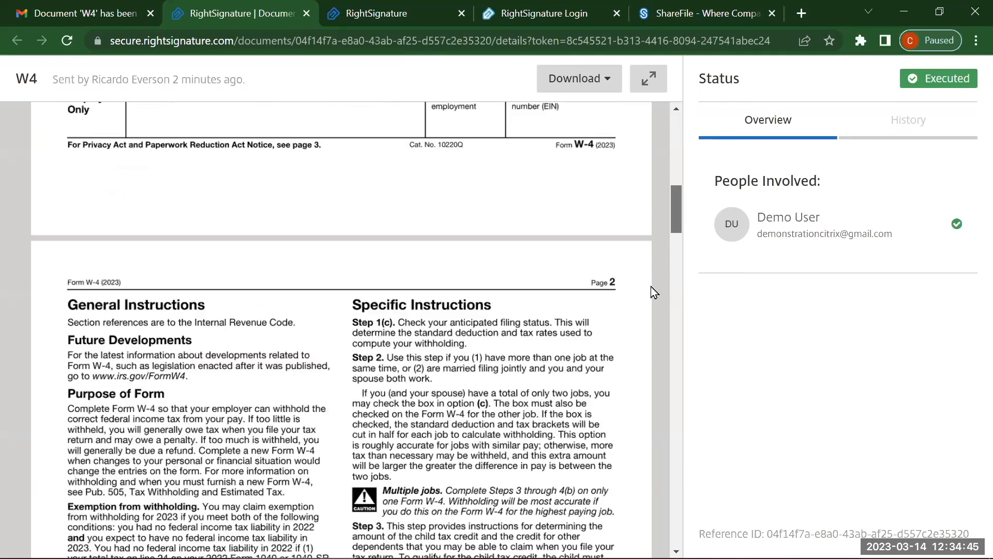
{"action": "scroll", "coordinate": [654, 395], "scroll_direction": "down", "scroll_amount": 20}
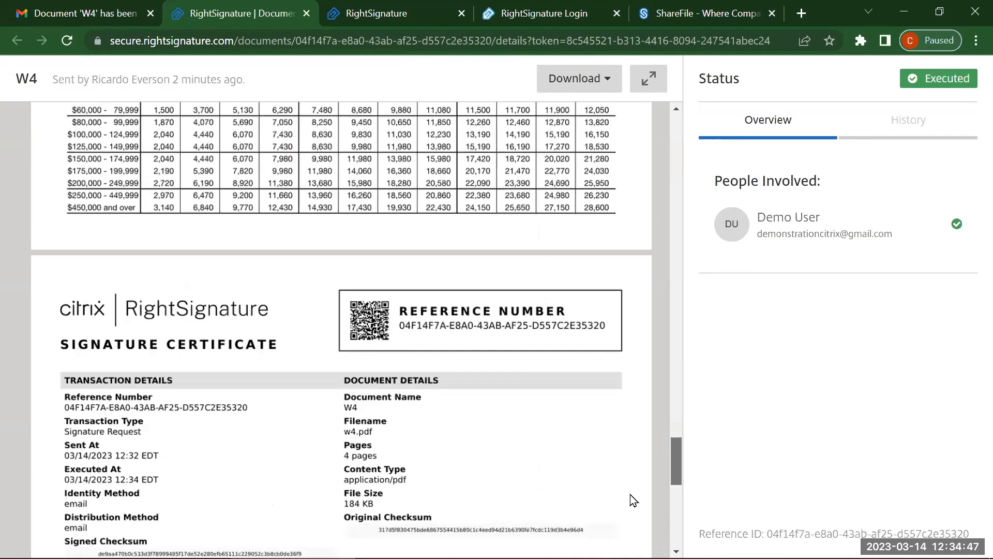
{"action": "scroll", "coordinate": [651, 489], "scroll_direction": "up", "scroll_amount": 8}
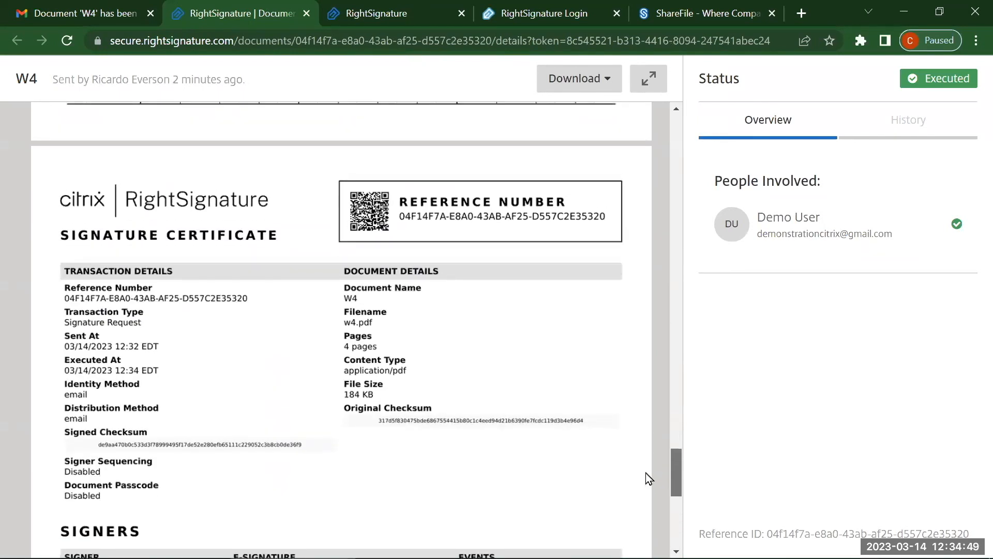
{"action": "scroll", "coordinate": [649, 478], "scroll_direction": "down", "scroll_amount": 1}
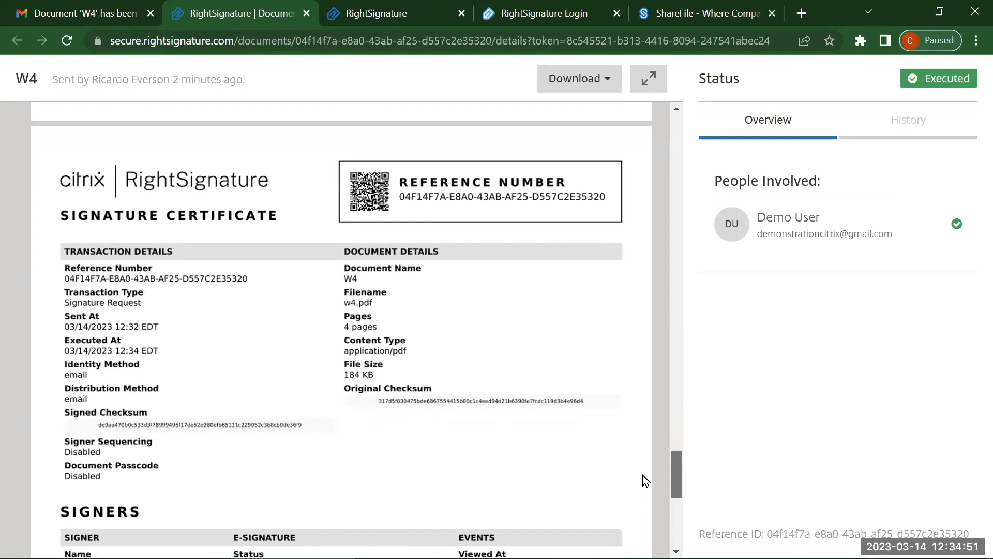
{"action": "scroll", "coordinate": [647, 487], "scroll_direction": "down", "scroll_amount": 5}
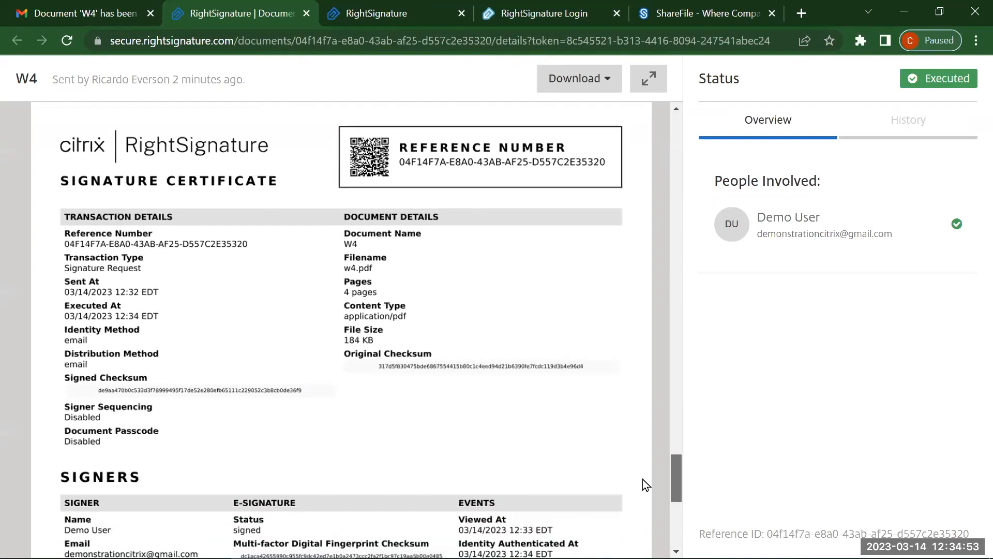
{"action": "scroll", "coordinate": [655, 504], "scroll_direction": "down", "scroll_amount": 1}
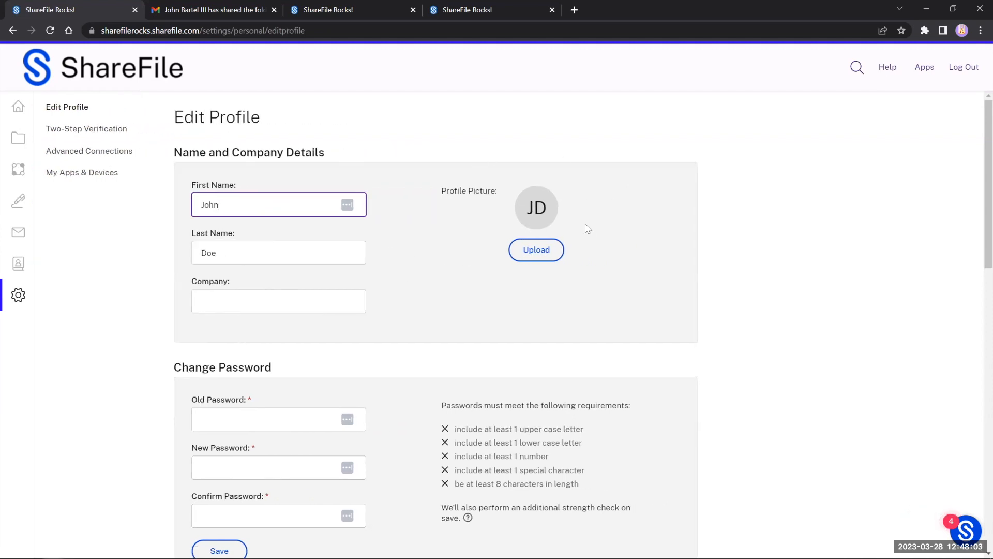
Step: Scroll Edit Profile down to the Email Notifications and Time and Date sections
{"action": "scroll", "coordinate": [505, 275], "scroll_direction": "down", "scroll_amount": 4}
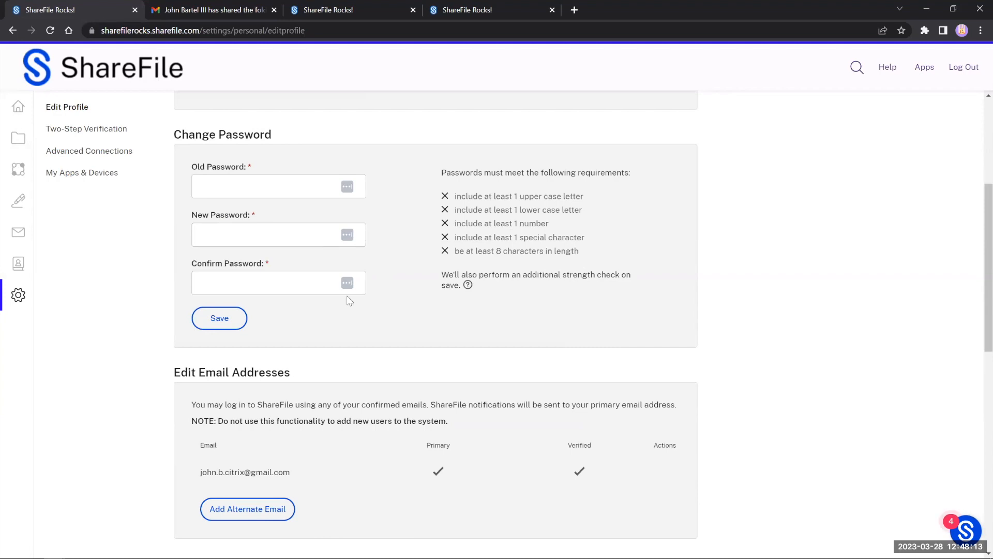
{"action": "scroll", "coordinate": [343, 306], "scroll_direction": "down", "scroll_amount": 4}
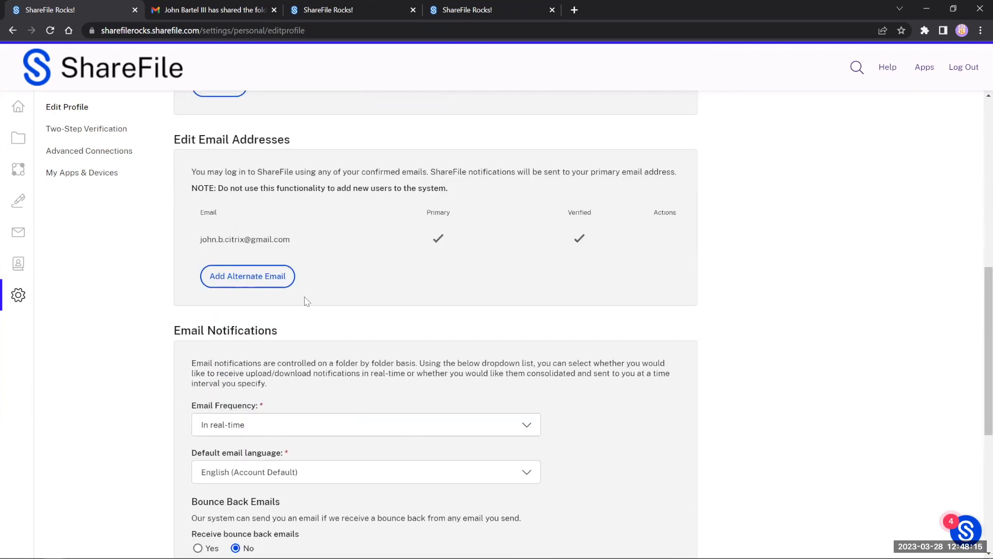
{"action": "scroll", "coordinate": [376, 538], "scroll_direction": "down", "scroll_amount": 2}
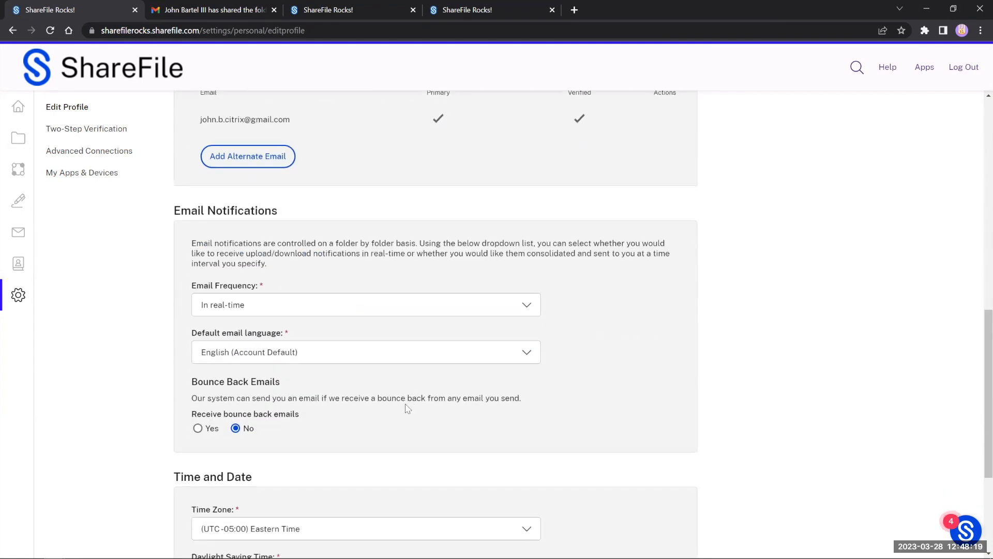
{"action": "scroll", "coordinate": [403, 408], "scroll_direction": "down", "scroll_amount": 2}
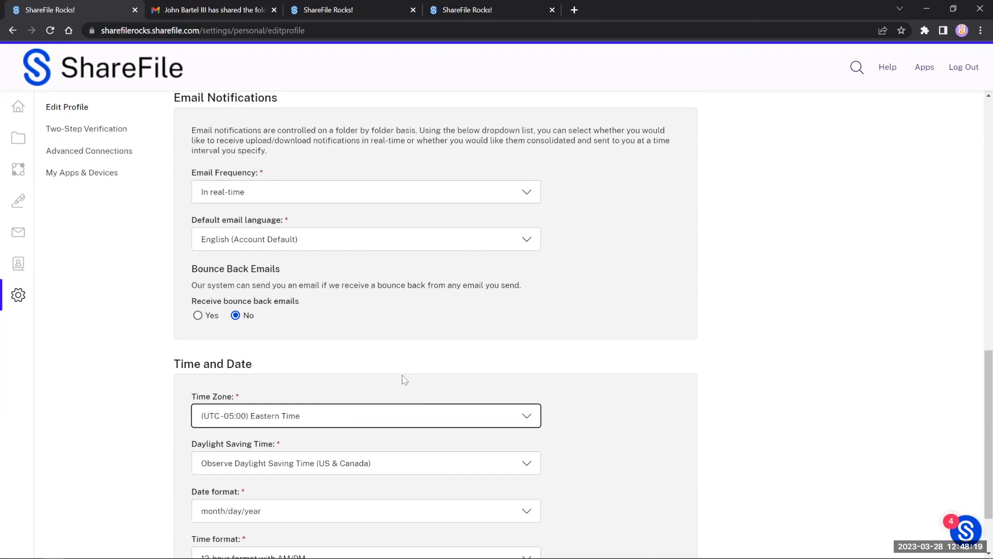
Step: Change the Email Frequency setting from real time to 'Once a day'
{"action": "left_click", "coordinate": [327, 201]}
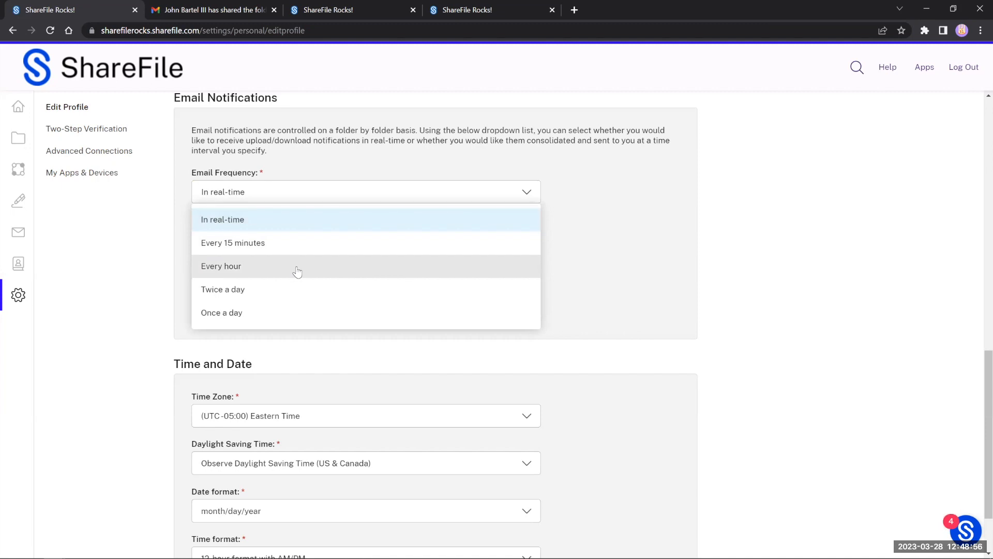
{"action": "left_click", "coordinate": [303, 313]}
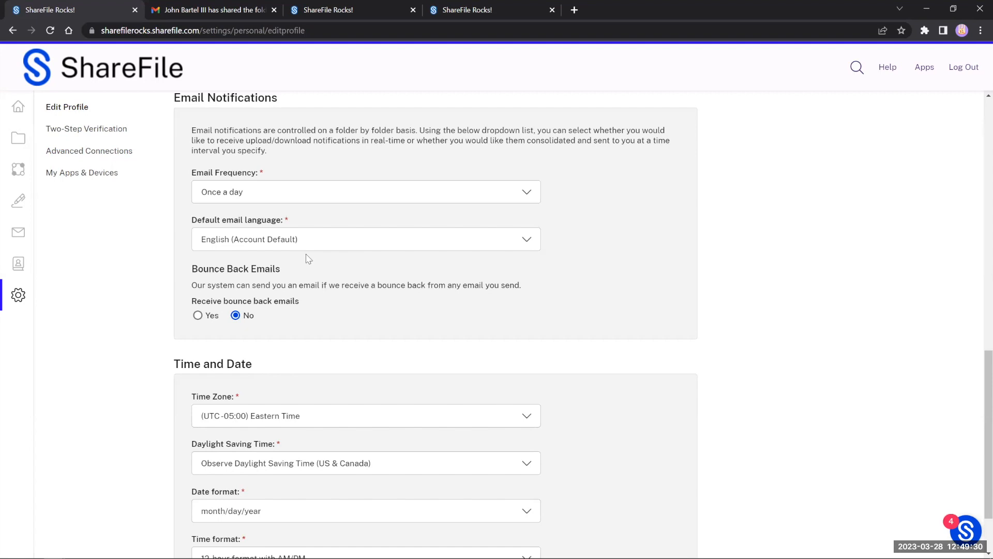
{"action": "left_click", "coordinate": [274, 203]}
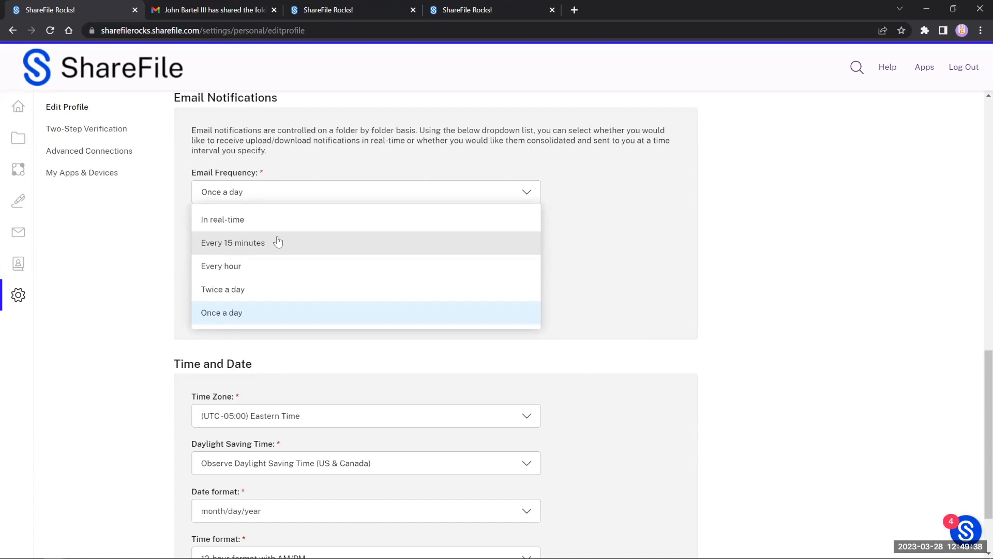
{"action": "left_click", "coordinate": [320, 162]}
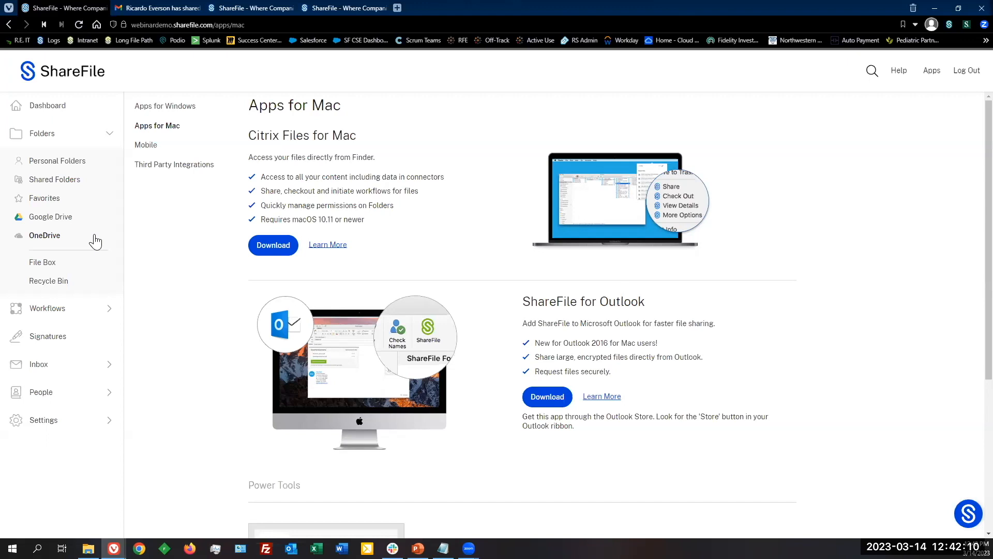
Step: Authenticate Google Drive with the demo Google account and allow ShareFile access to its files
{"action": "left_click", "coordinate": [57, 219]}
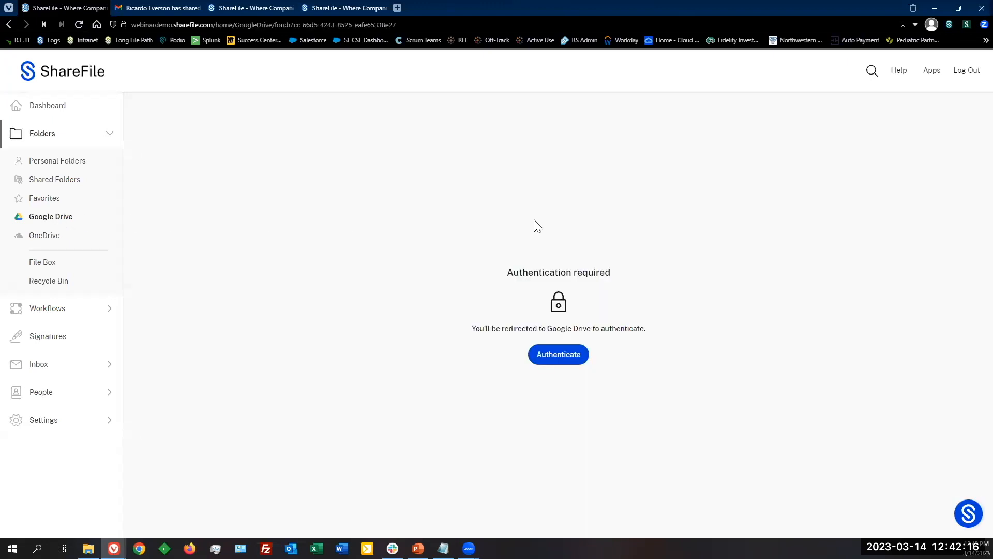
{"action": "left_click", "coordinate": [550, 354]}
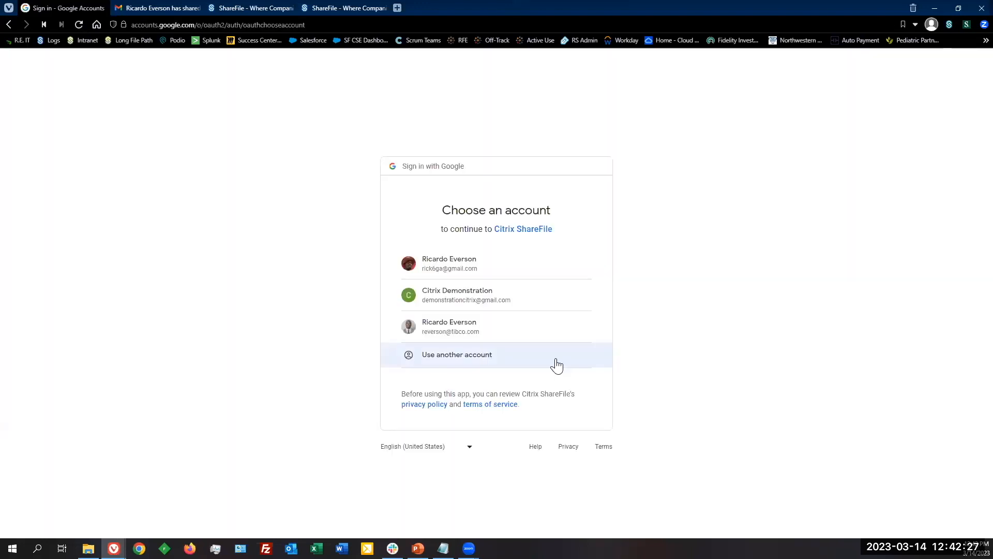
{"action": "left_click", "coordinate": [483, 306]}
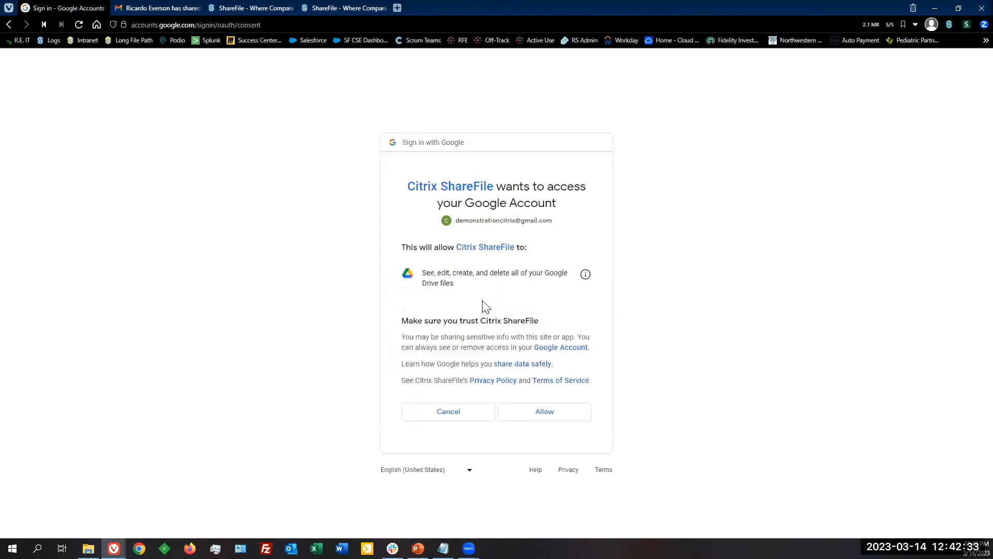
{"action": "left_click", "coordinate": [547, 414]}
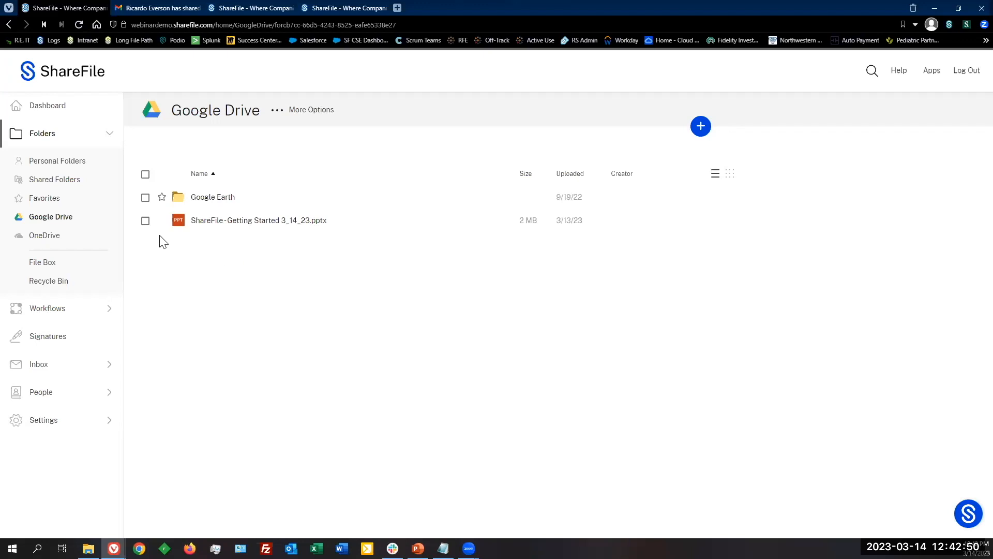
{"action": "left_click", "coordinate": [146, 222]}
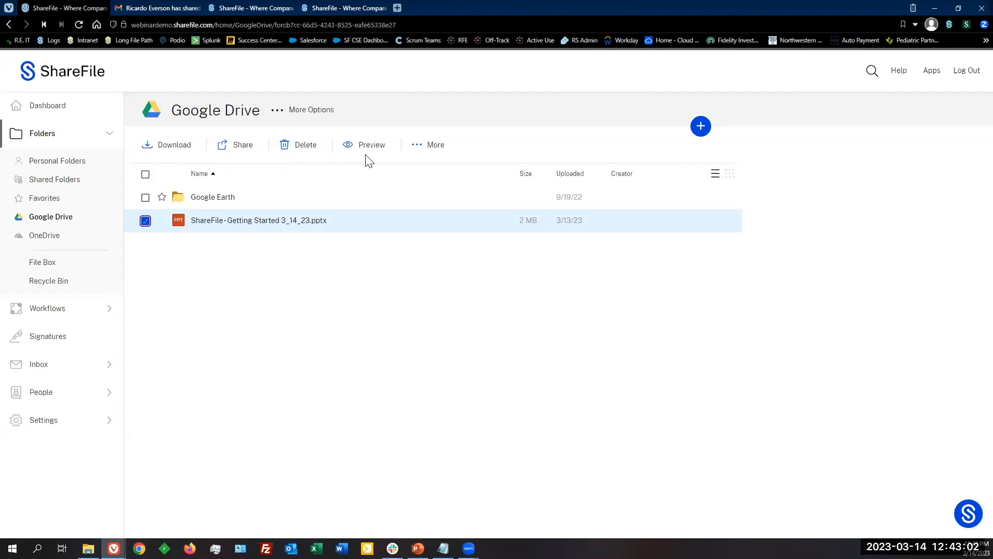
{"action": "left_click", "coordinate": [420, 150]}
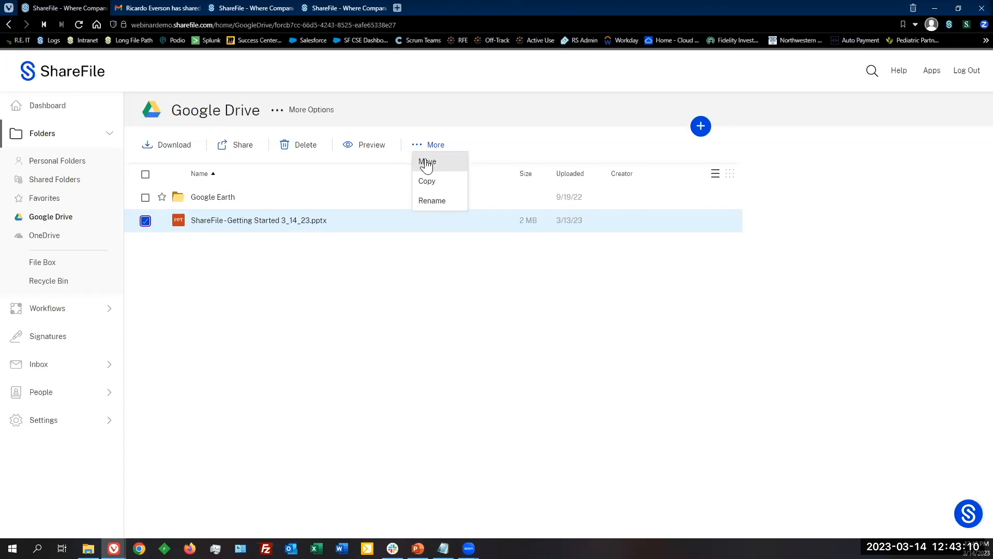
{"action": "left_click", "coordinate": [427, 163]}
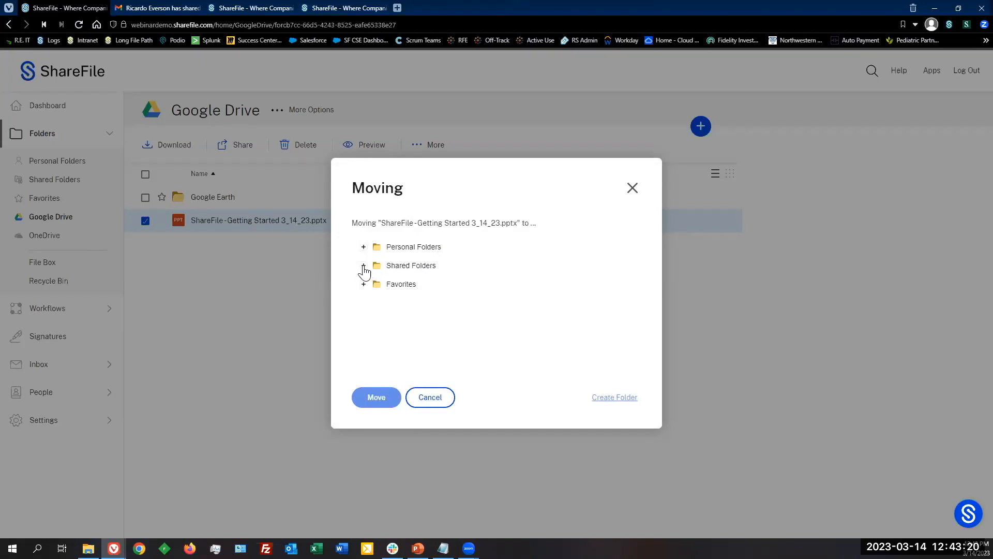
{"action": "left_click", "coordinate": [631, 196]}
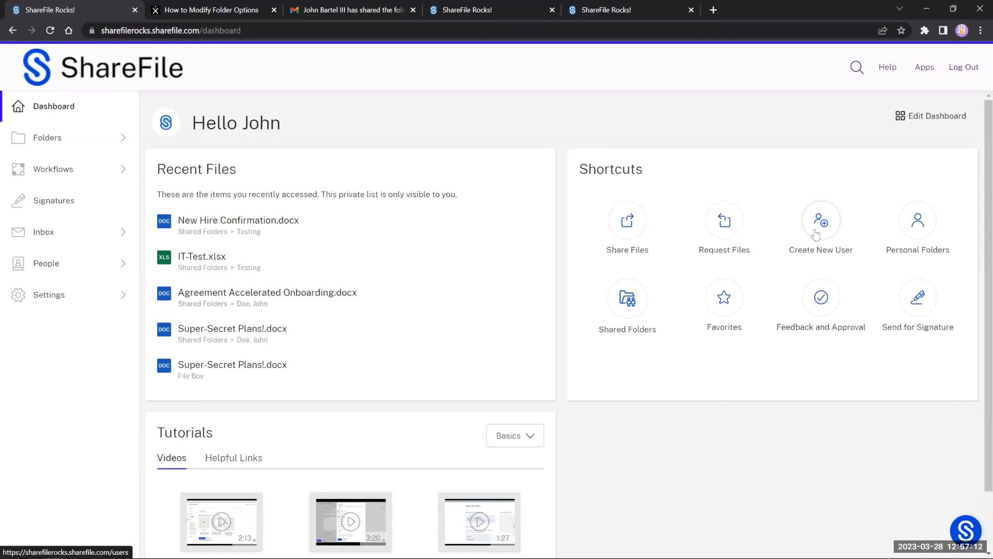
Step: Open the Apps for Windows page and scroll over its Citrix Files downloads
{"action": "left_click", "coordinate": [924, 75]}
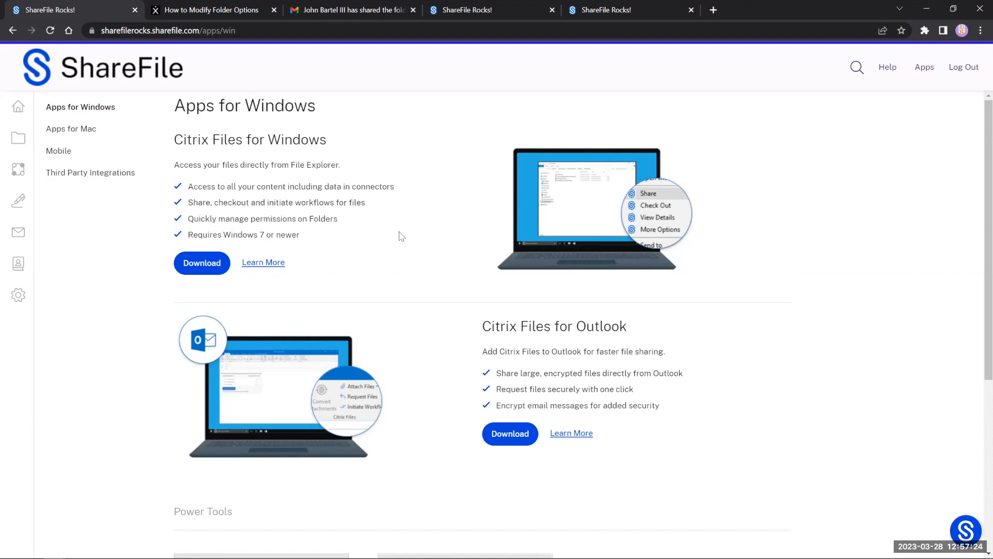
{"action": "scroll", "coordinate": [414, 240], "scroll_direction": "down", "scroll_amount": 3}
{"action": "scroll", "coordinate": [424, 287], "scroll_direction": "up", "scroll_amount": 3}
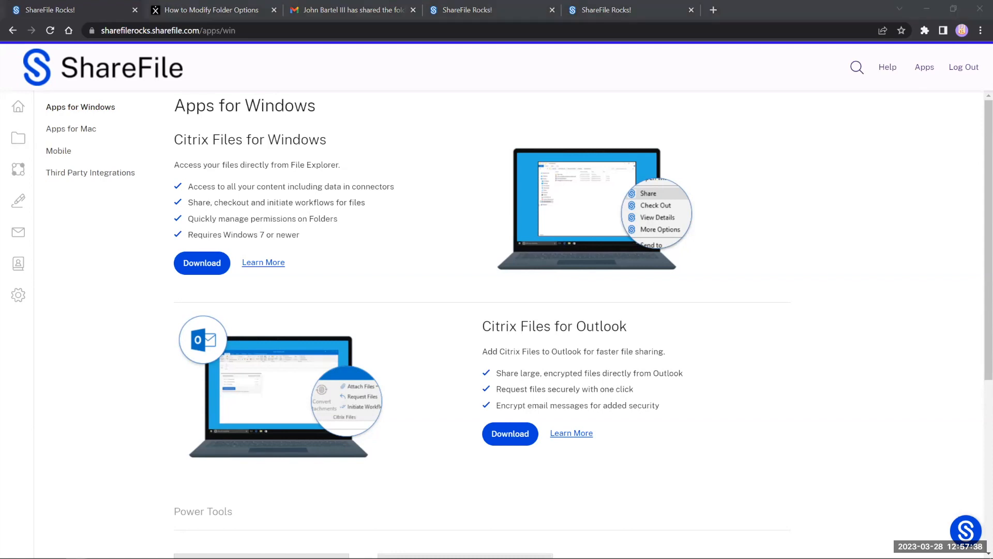
Step: Browse Personal Folders on the Citrix Files (S:) drive in File Explorer, then minimize it
{"action": "key", "text": "alt+Tab"}
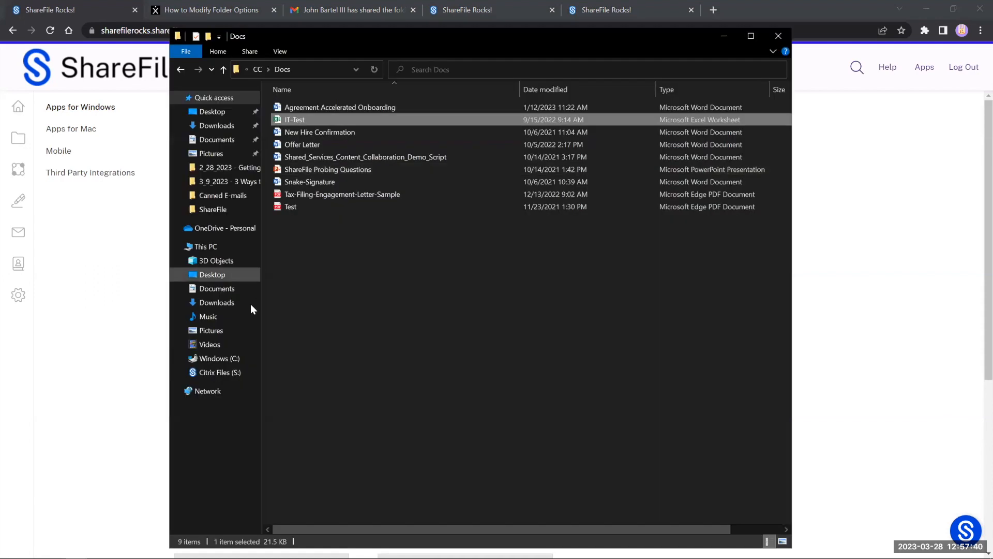
{"action": "left_click", "coordinate": [233, 374]}
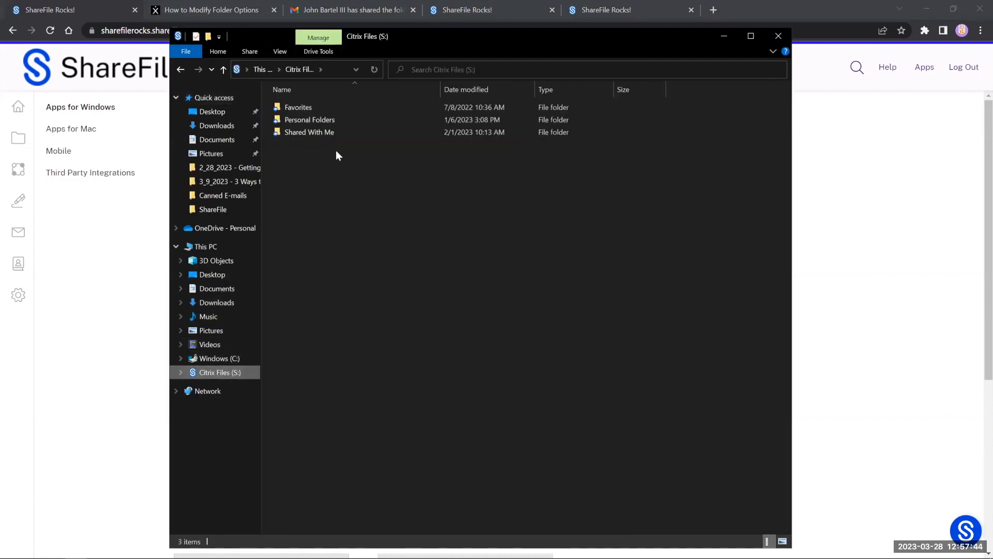
{"action": "double_click", "coordinate": [319, 120]}
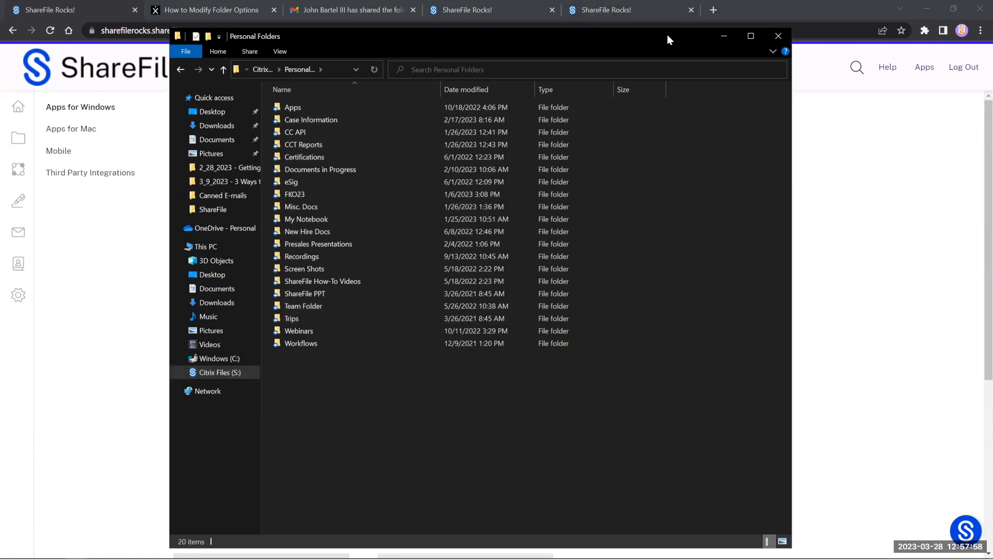
{"action": "left_click", "coordinate": [81, 215]}
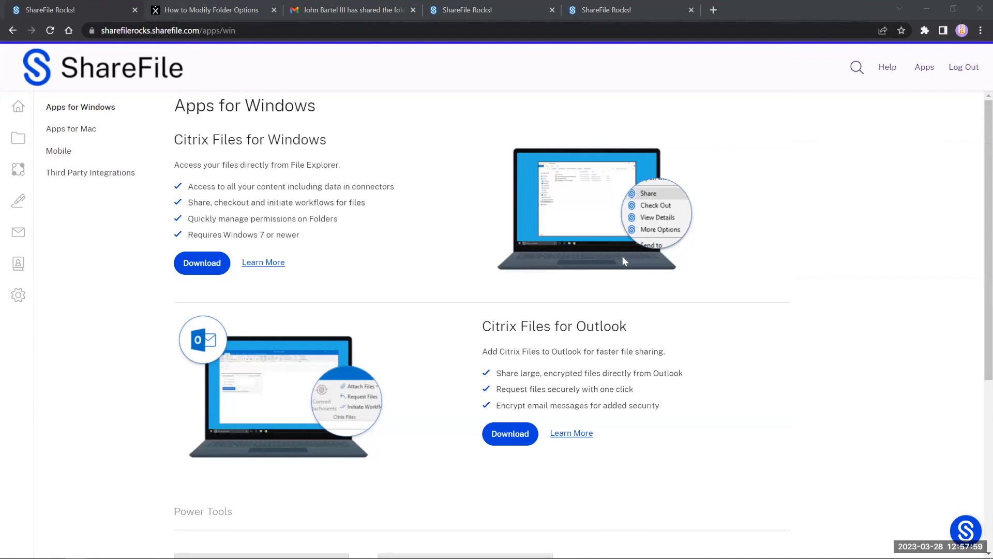
{"action": "scroll", "coordinate": [622, 256], "scroll_direction": "down", "scroll_amount": 2}
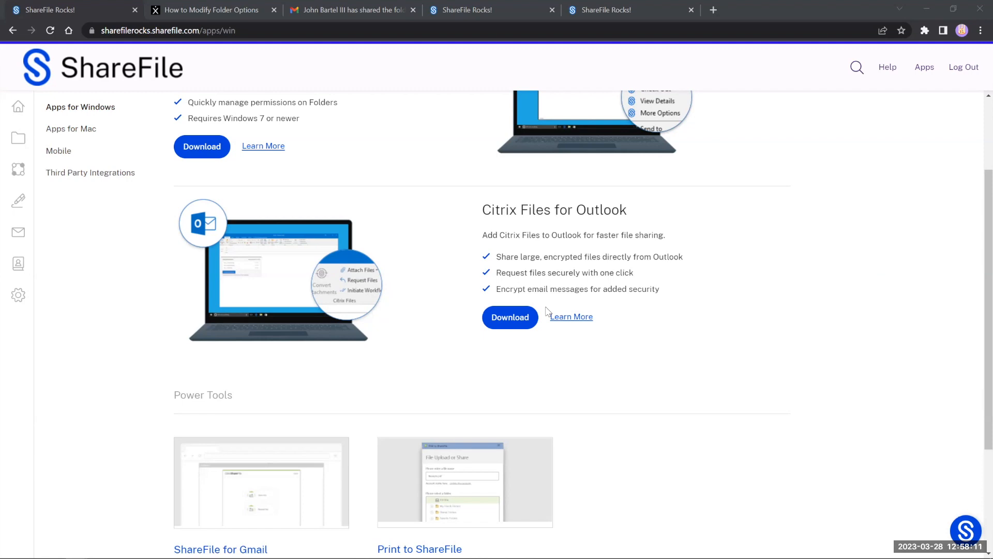
{"action": "scroll", "coordinate": [544, 305], "scroll_direction": "down", "scroll_amount": 2}
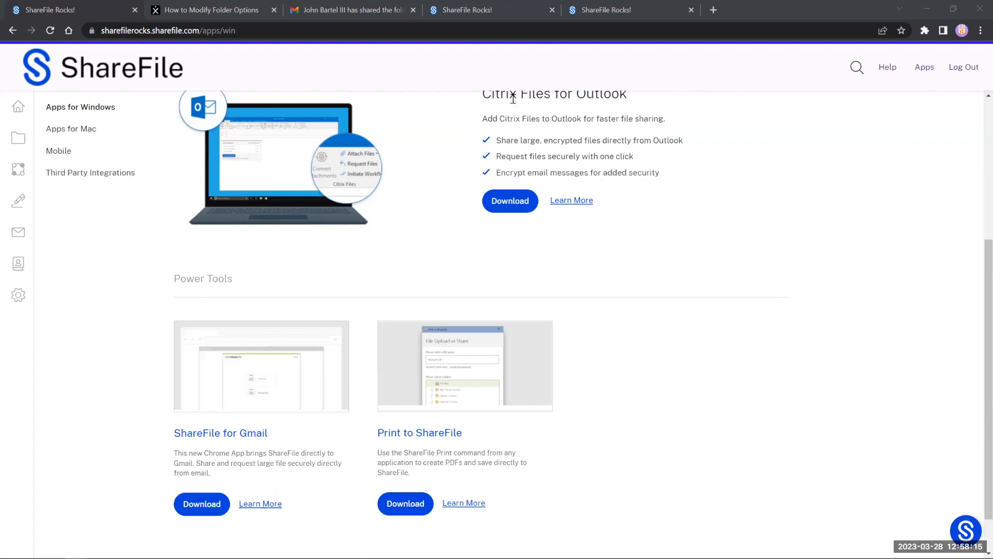
{"action": "left_click_drag", "start_coordinate": [279, 439], "coordinate": [238, 433]}
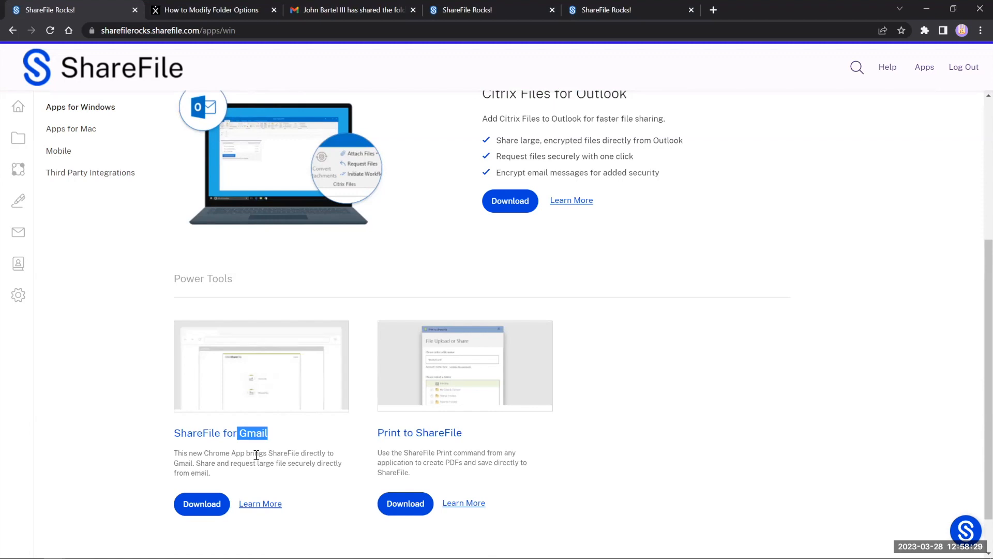
{"action": "scroll", "coordinate": [310, 460], "scroll_direction": "up", "scroll_amount": 5}
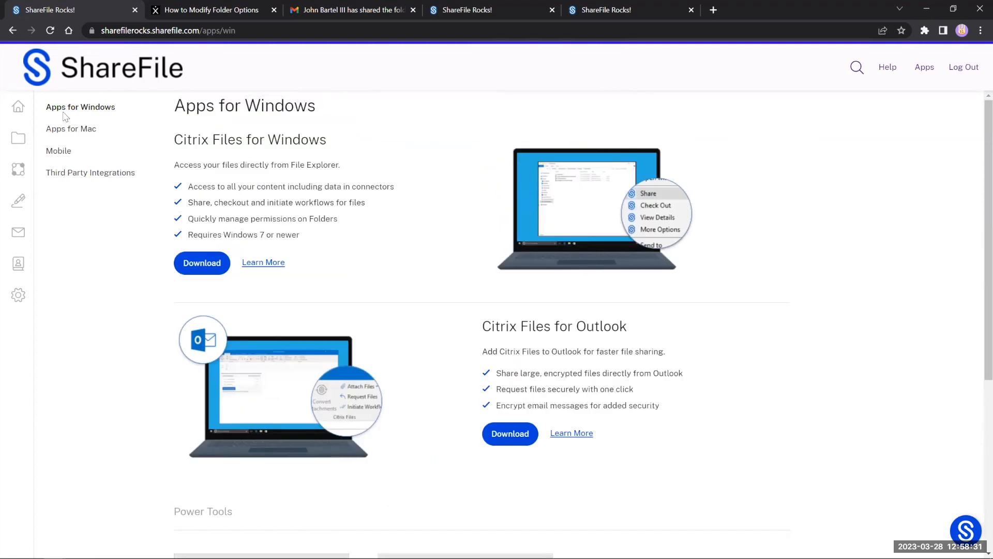
Step: Scroll through the Apps for Mac page, then the Mobile apps page for Citrix Files and Workflows
{"action": "left_click", "coordinate": [81, 134]}
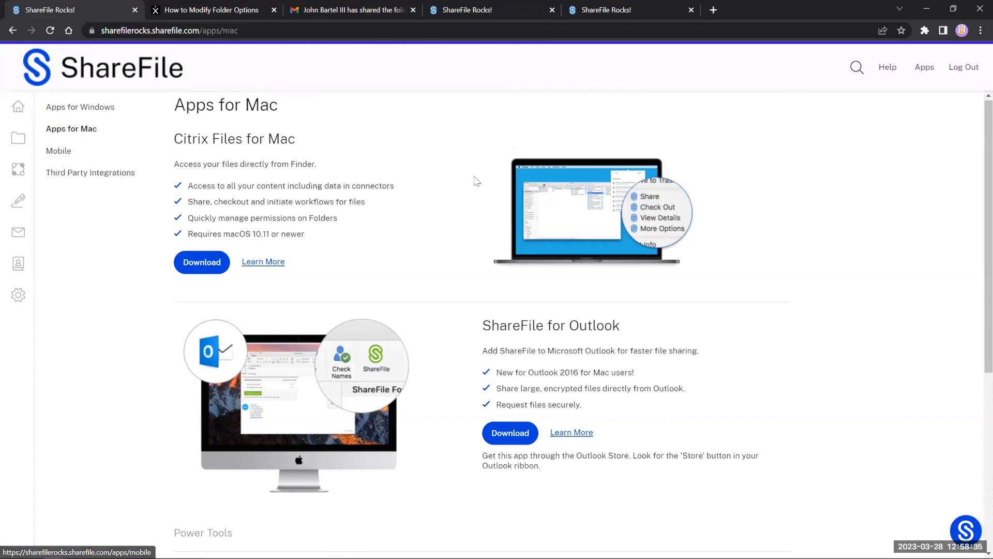
{"action": "scroll", "coordinate": [516, 343], "scroll_direction": "down", "scroll_amount": 3}
{"action": "scroll", "coordinate": [485, 417], "scroll_direction": "up", "scroll_amount": 3}
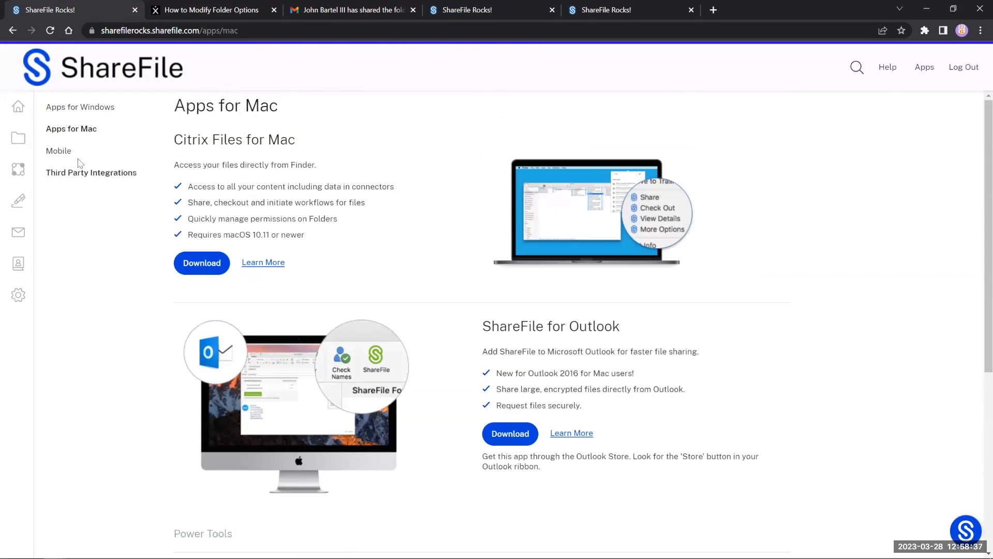
{"action": "left_click", "coordinate": [59, 151]}
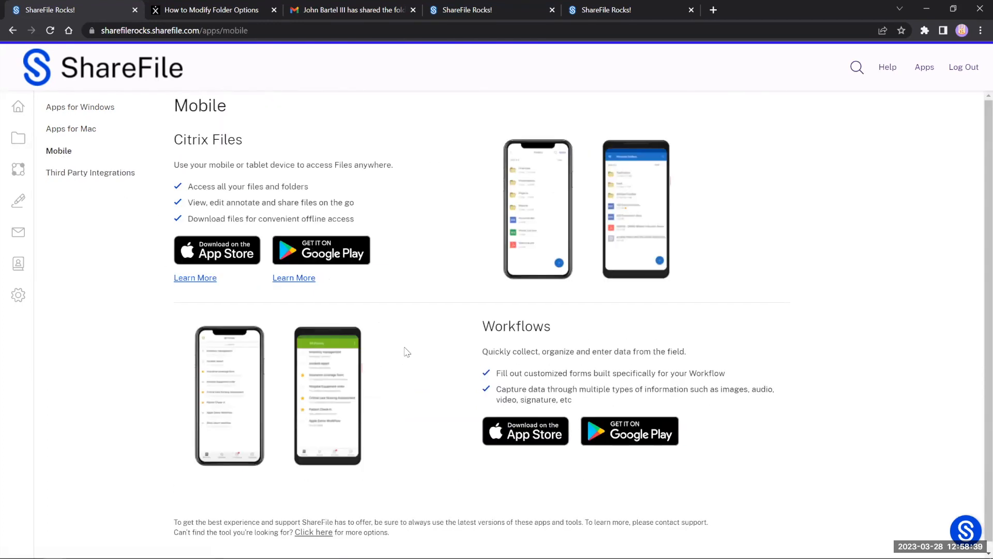
{"action": "scroll", "coordinate": [408, 348], "scroll_direction": "down", "scroll_amount": 1}
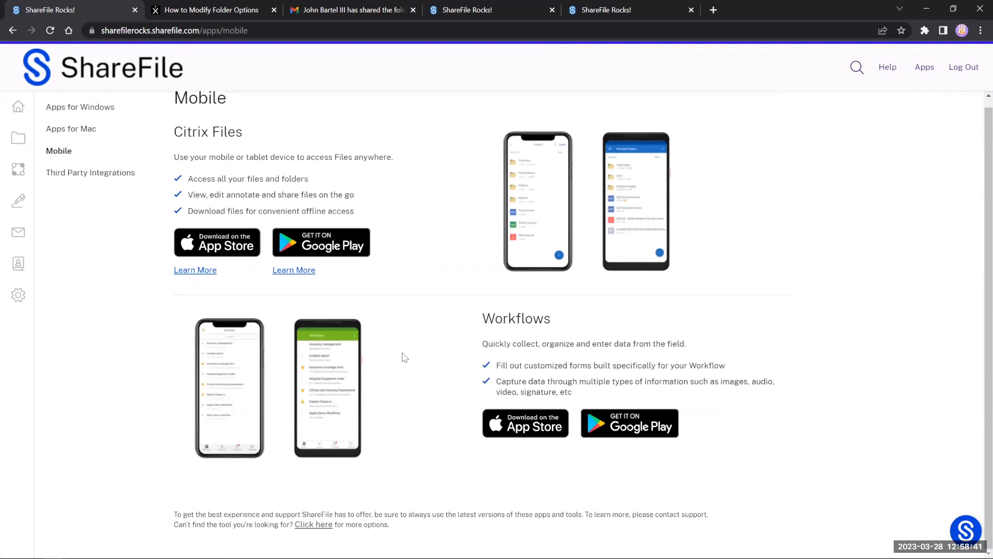
{"action": "scroll", "coordinate": [404, 357], "scroll_direction": "up", "scroll_amount": 1}
Step: Scroll through the Third Party Integrations cards, including Microsoft Office Online and Zapier
{"action": "left_click", "coordinate": [132, 179]}
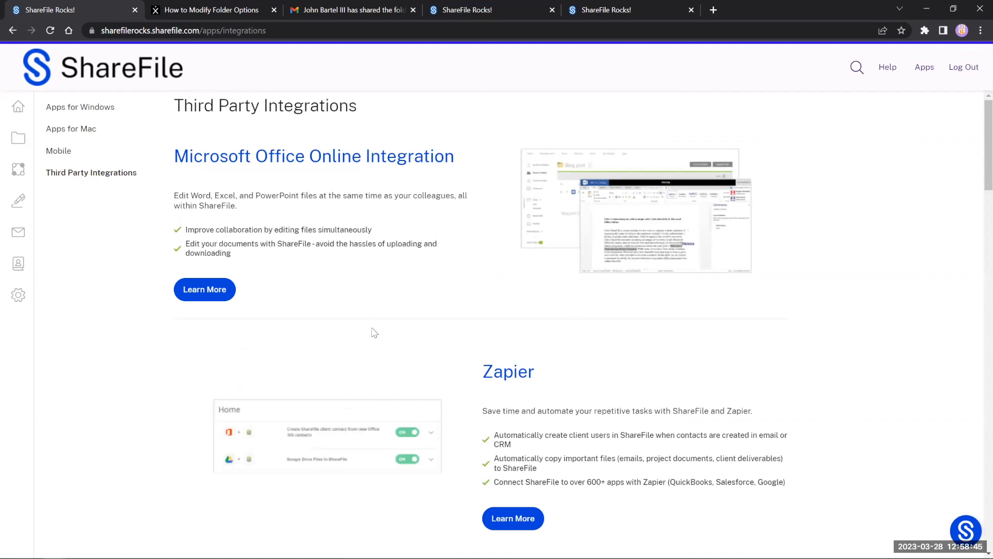
{"action": "scroll", "coordinate": [375, 333], "scroll_direction": "down", "scroll_amount": 5}
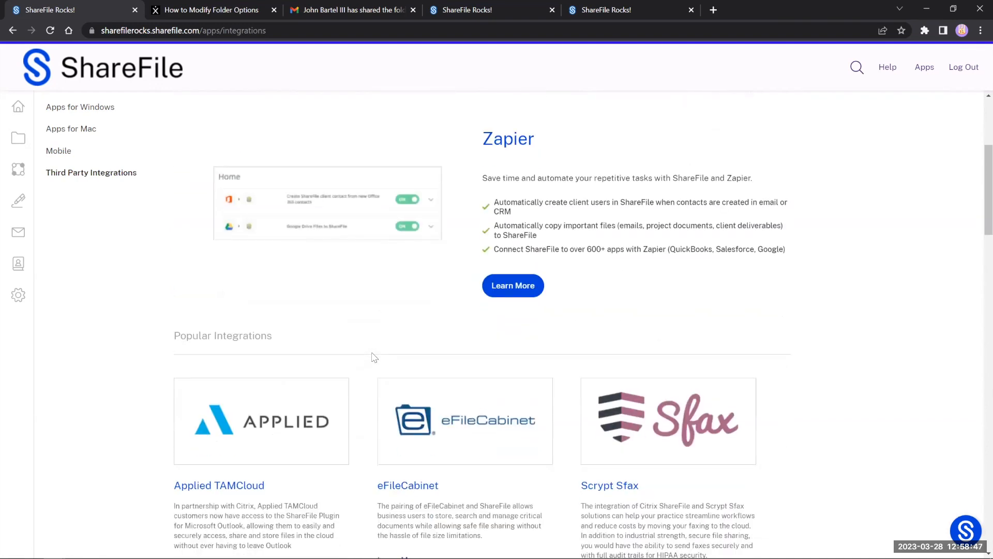
{"action": "scroll", "coordinate": [375, 357], "scroll_direction": "down", "scroll_amount": 10}
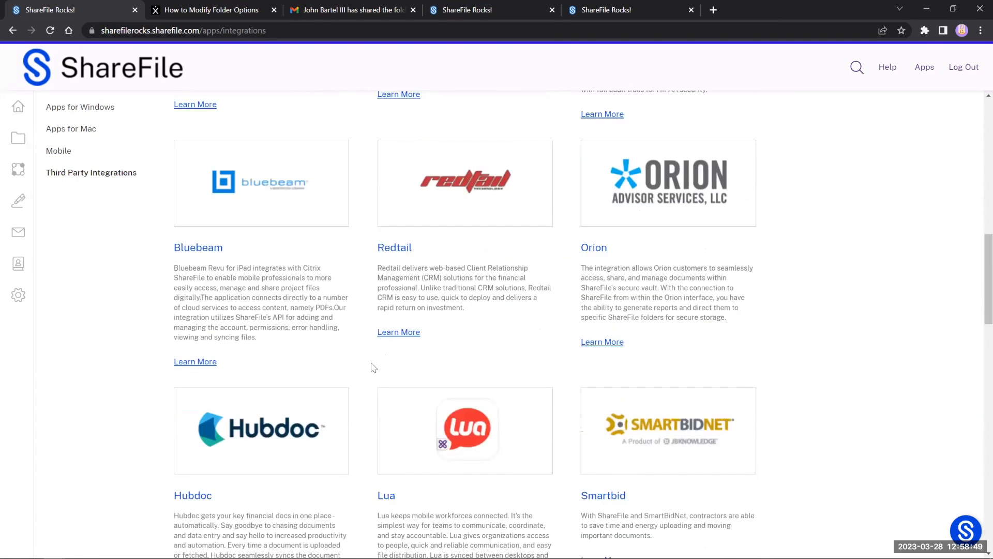
{"action": "scroll", "coordinate": [373, 368], "scroll_direction": "down", "scroll_amount": 5}
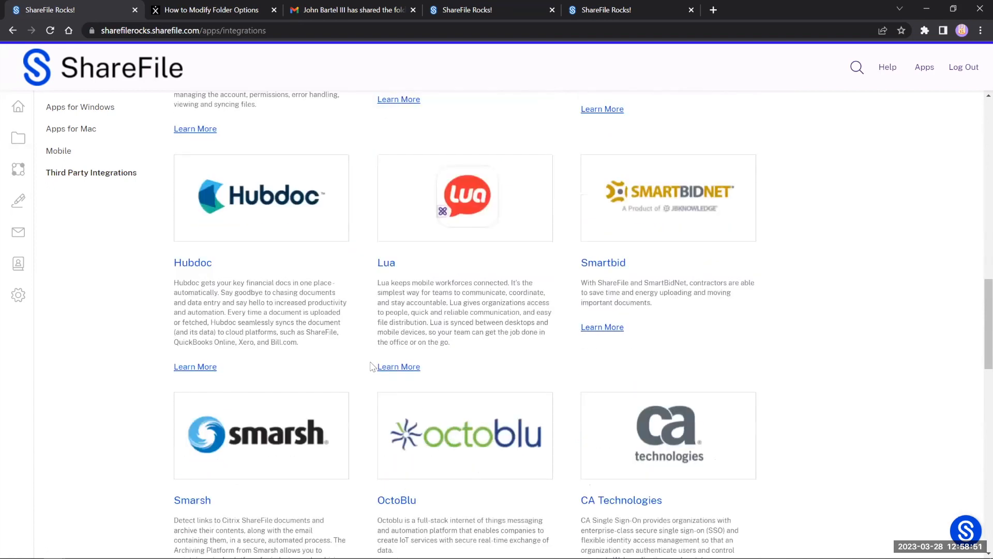
{"action": "scroll", "coordinate": [371, 366], "scroll_direction": "down", "scroll_amount": 5}
{"action": "scroll", "coordinate": [370, 366], "scroll_direction": "up", "scroll_amount": 12}
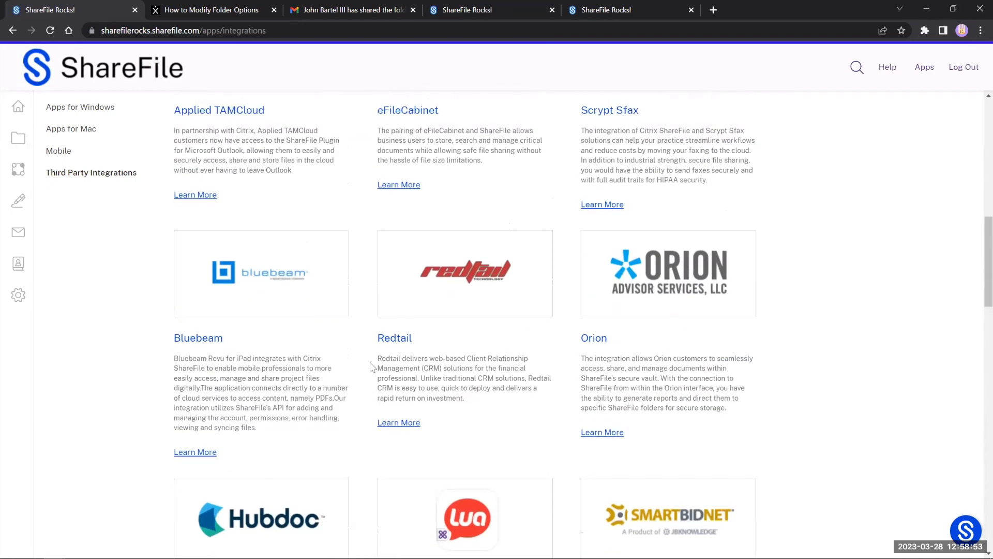
{"action": "scroll", "coordinate": [370, 366], "scroll_direction": "up", "scroll_amount": 15}
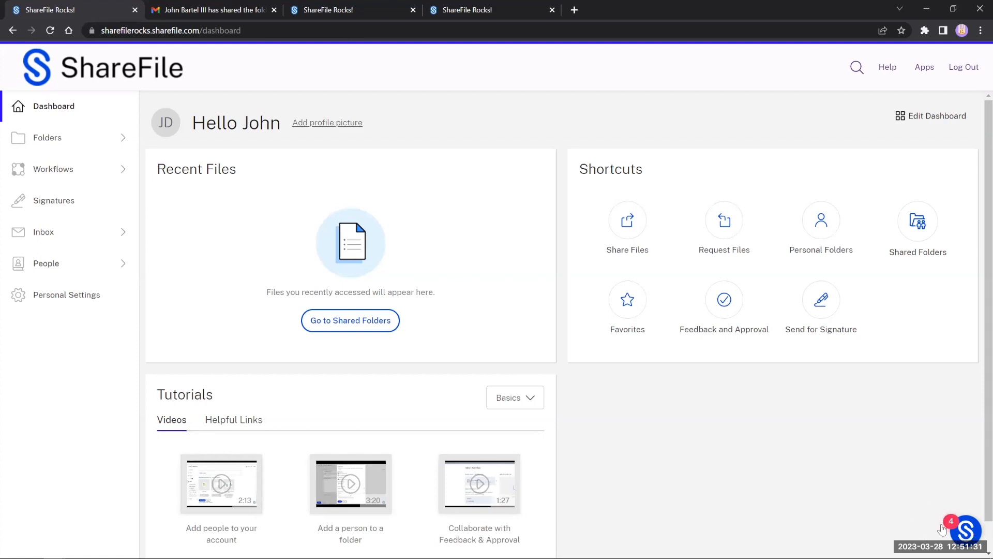
Step: Start the 'Create a folder' guide from the Resource Center's Get Started topics
{"action": "left_click", "coordinate": [968, 535]}
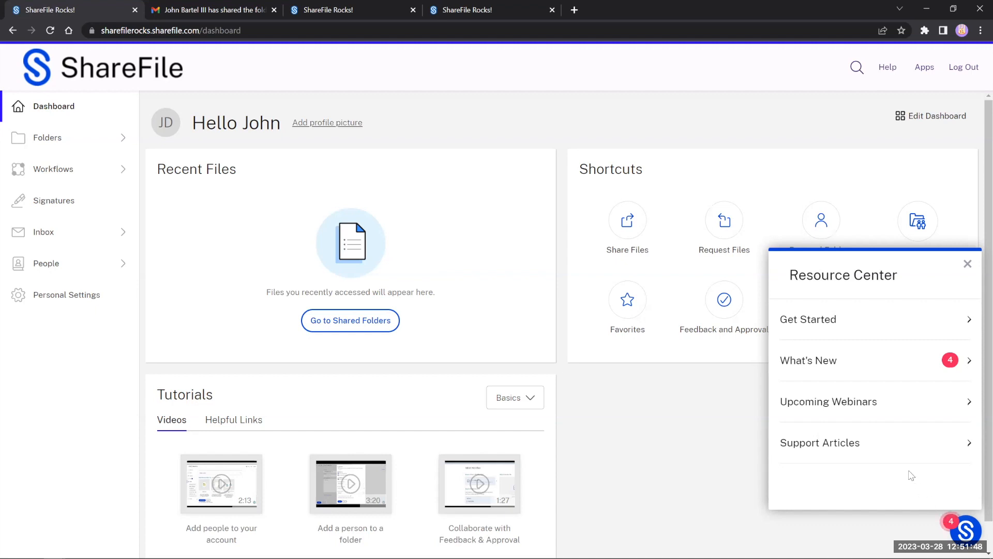
{"action": "left_click", "coordinate": [820, 329]}
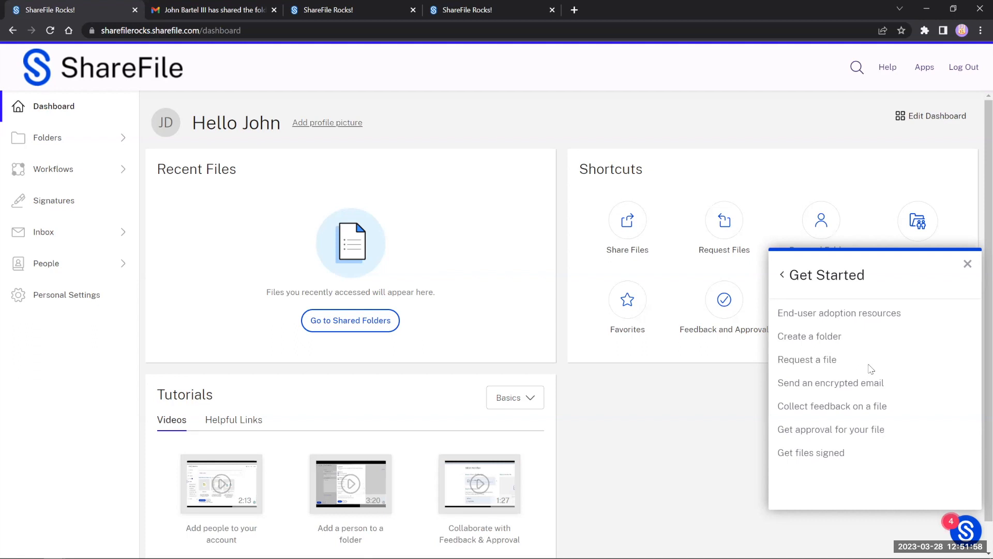
{"action": "left_click", "coordinate": [828, 343]}
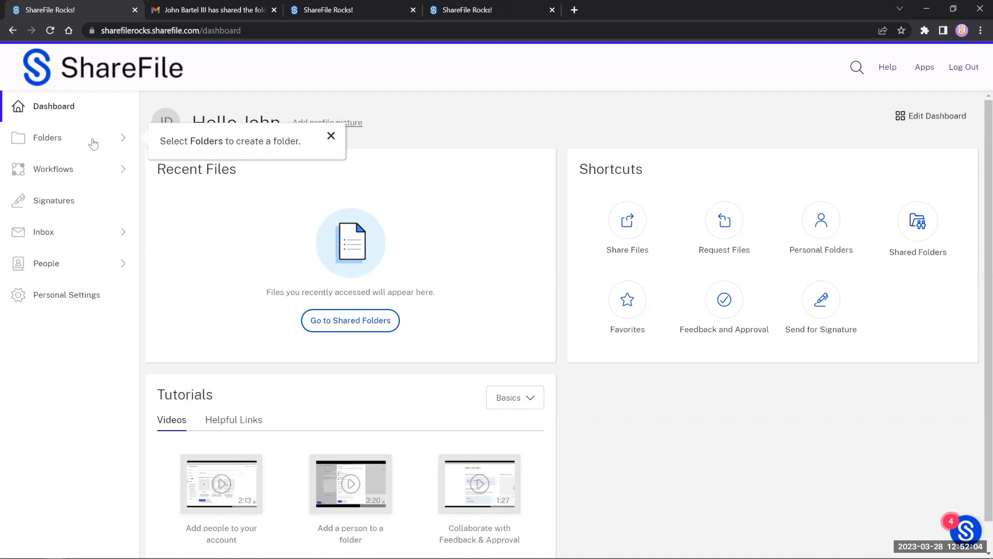
Step: Go to Personal Folders, open and cancel the Create Folder form, then reopen Get Started
{"action": "left_click", "coordinate": [70, 144]}
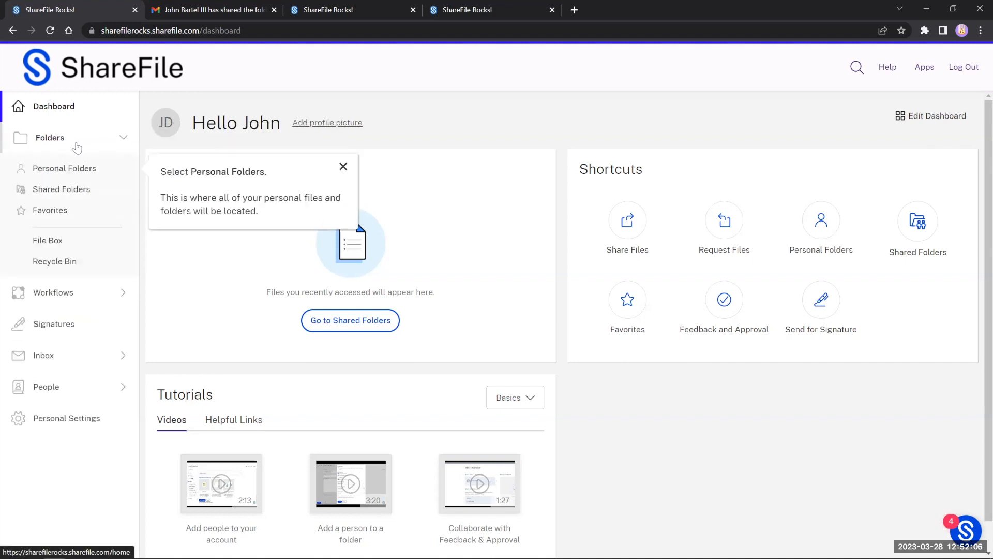
{"action": "left_click", "coordinate": [84, 172]}
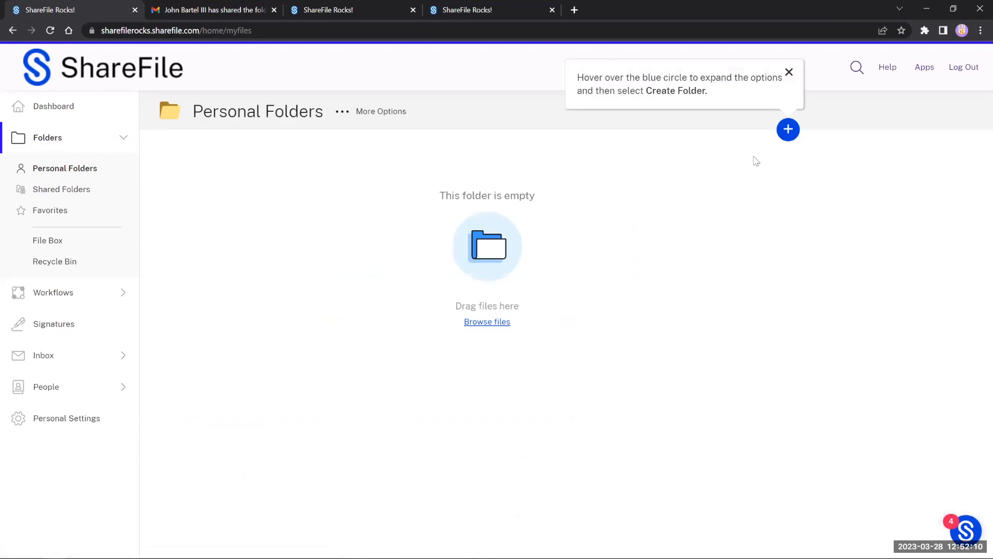
{"action": "mouse_move", "coordinate": [789, 132]}
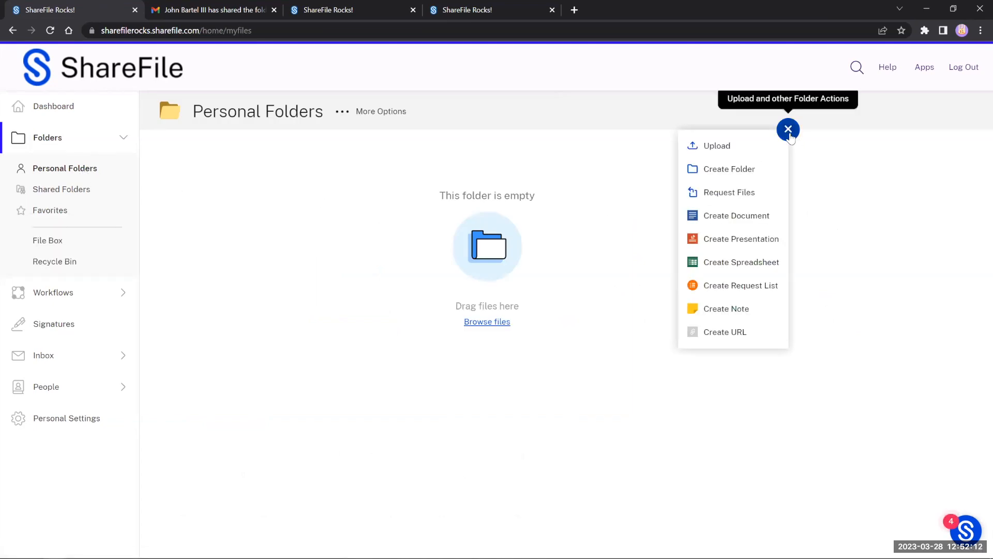
{"action": "left_click", "coordinate": [768, 168]}
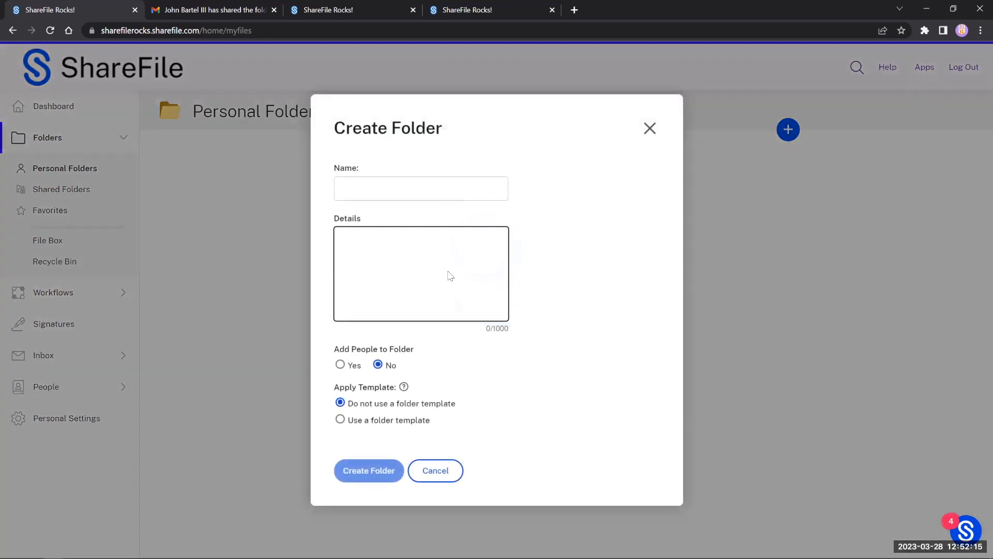
{"action": "left_click", "coordinate": [649, 127]}
{"action": "left_click", "coordinate": [972, 528]}
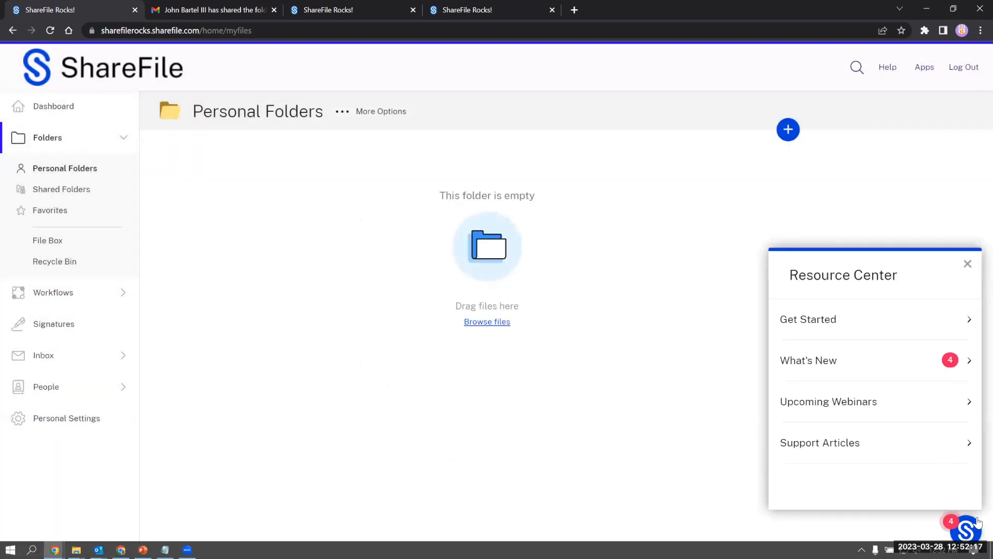
{"action": "left_click", "coordinate": [872, 326]}
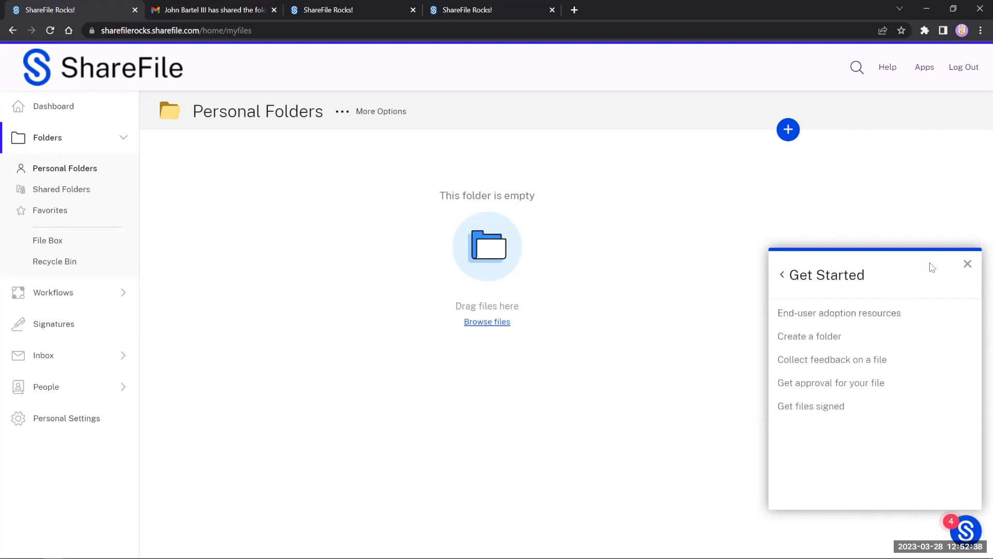
Step: Read through the Resource Center's What's New announcements, then return to its main list
{"action": "left_click", "coordinate": [968, 264]}
{"action": "left_click", "coordinate": [964, 536]}
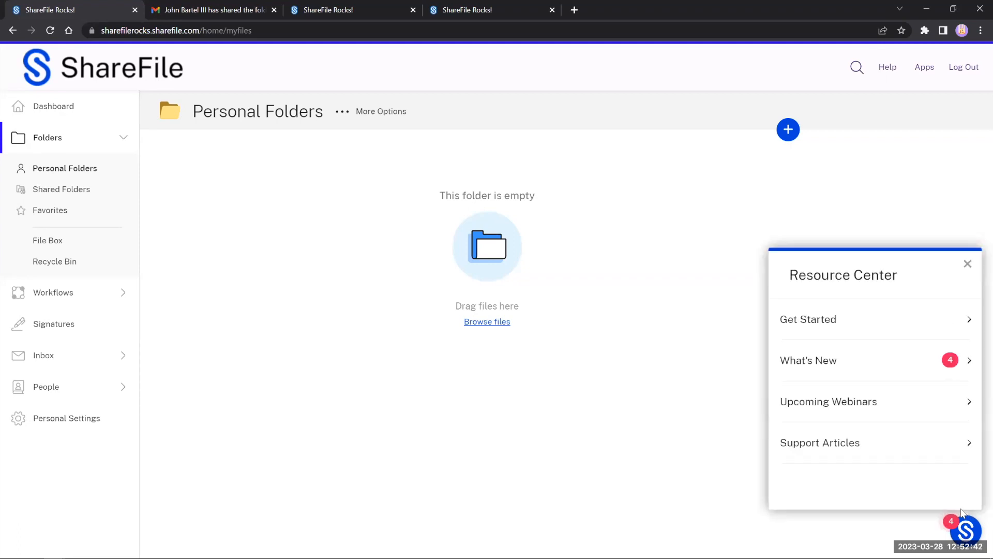
{"action": "left_click", "coordinate": [897, 370]}
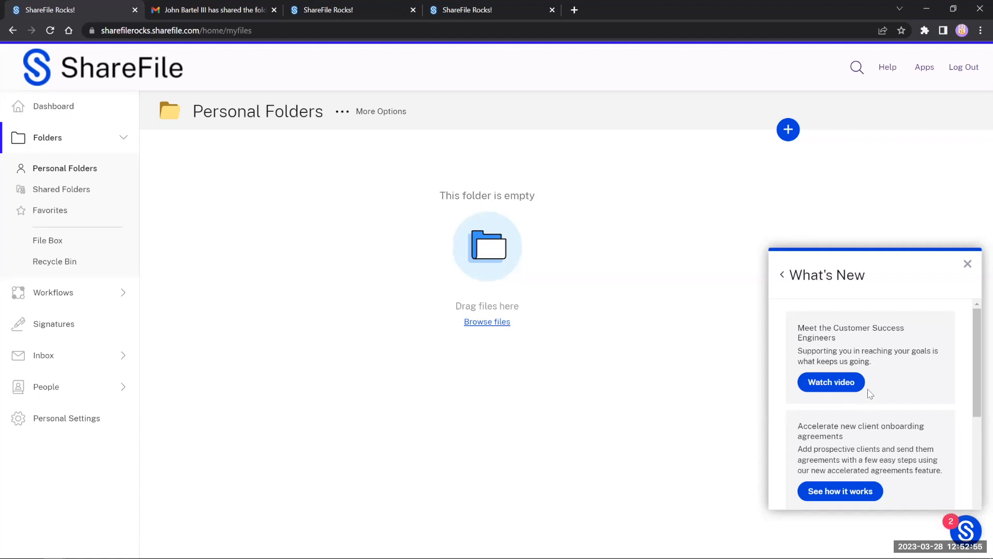
{"action": "scroll", "coordinate": [870, 394], "scroll_direction": "down", "scroll_amount": 4}
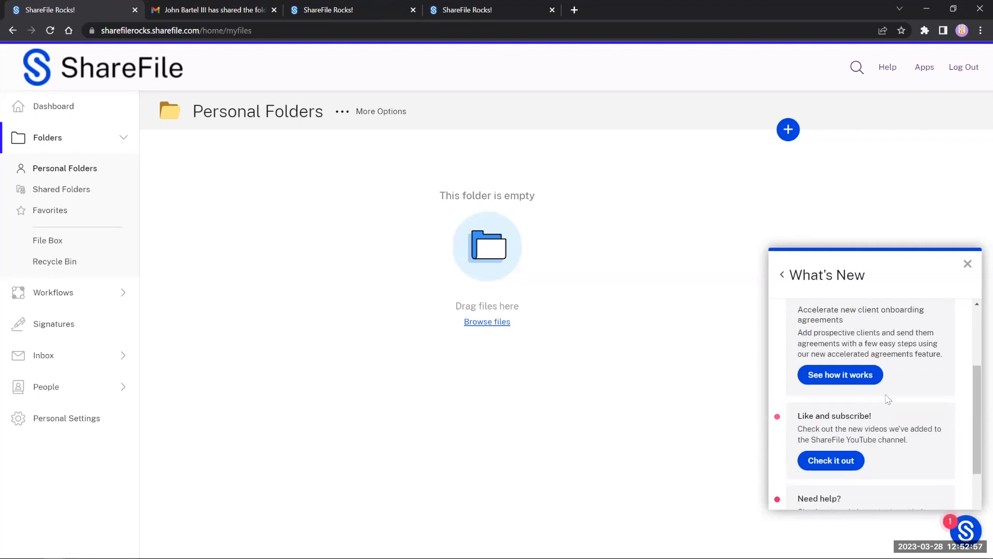
{"action": "scroll", "coordinate": [881, 428], "scroll_direction": "up", "scroll_amount": 4}
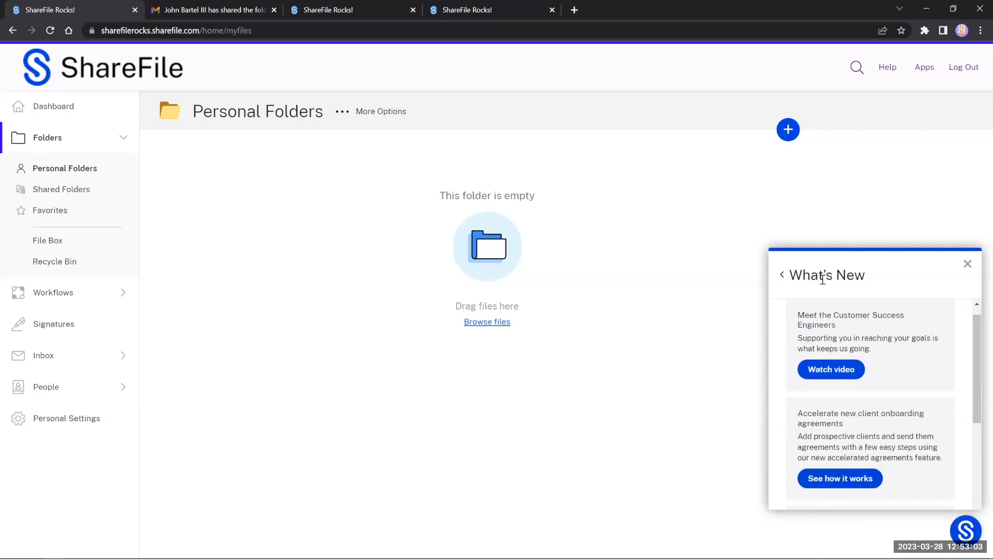
{"action": "left_click", "coordinate": [782, 275]}
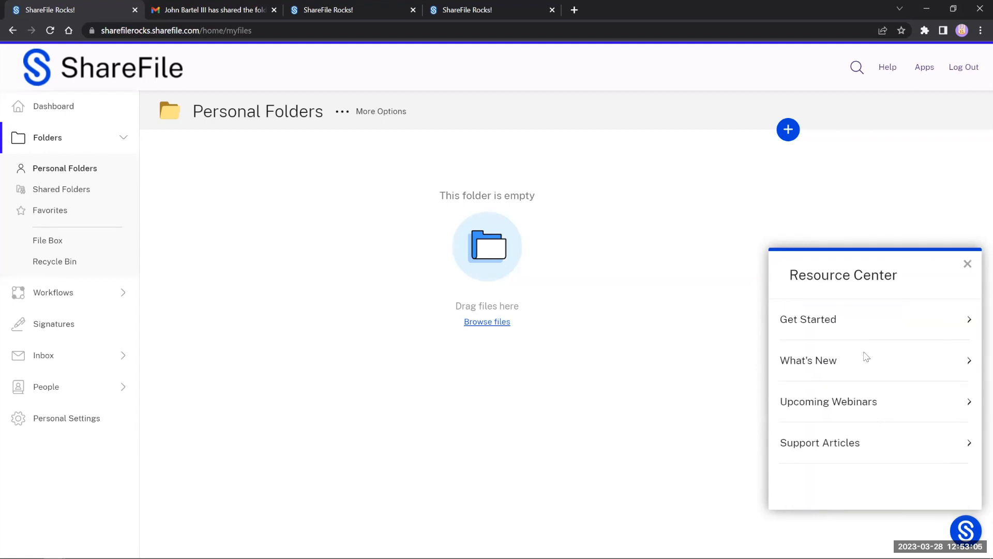
Step: Browse the Resource Center's list of suggested Support Articles
{"action": "left_click", "coordinate": [821, 443]}
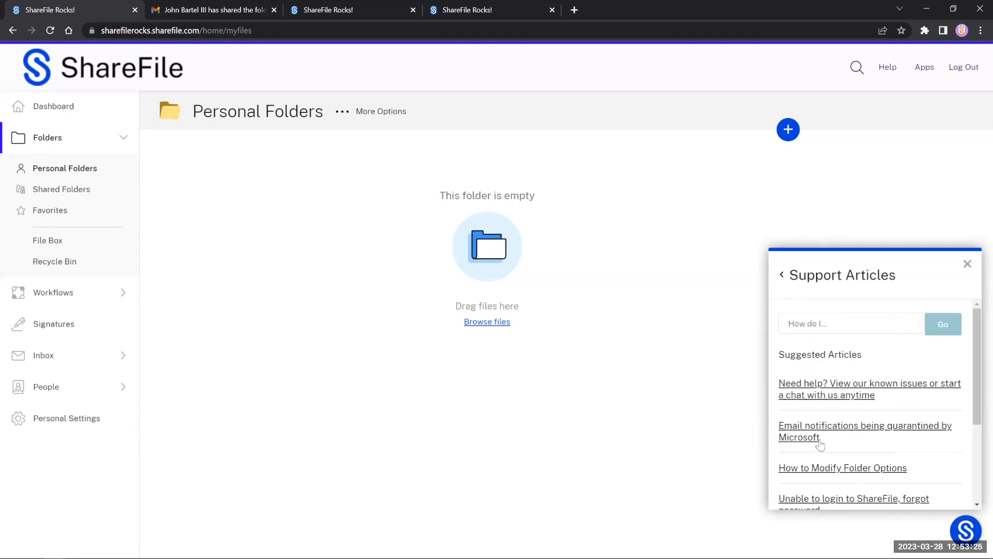
{"action": "scroll", "coordinate": [830, 429], "scroll_direction": "down", "scroll_amount": 1}
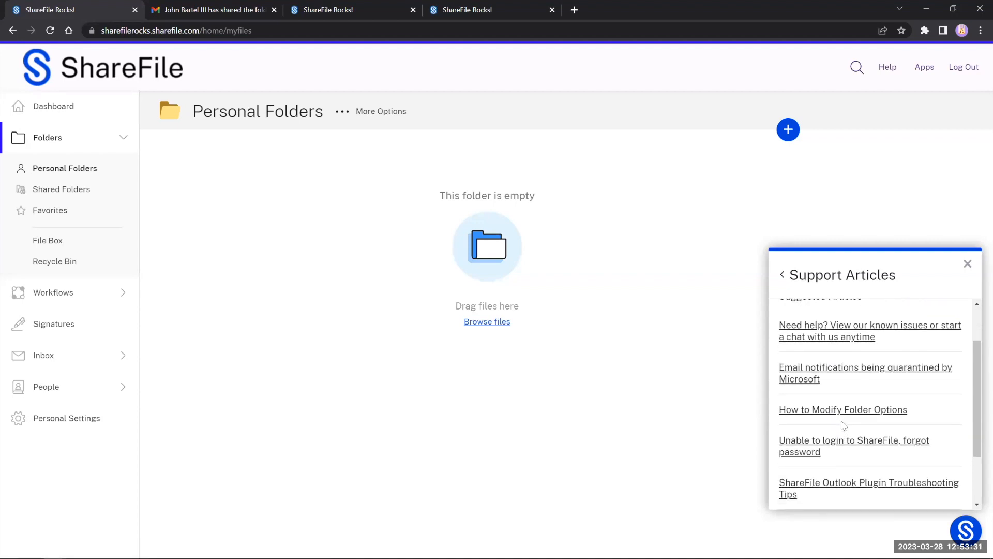
{"action": "scroll", "coordinate": [843, 425], "scroll_direction": "up", "scroll_amount": 1}
{"action": "scroll", "coordinate": [860, 368], "scroll_direction": "down", "scroll_amount": 2}
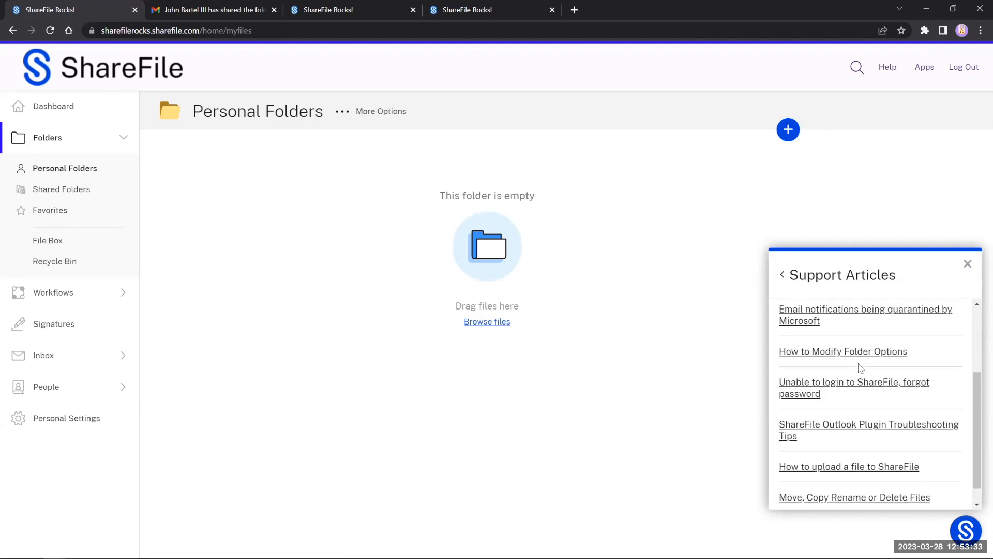
Step: Open and read the 'How to Modify Folder Options' support article
{"action": "left_click", "coordinate": [829, 354]}
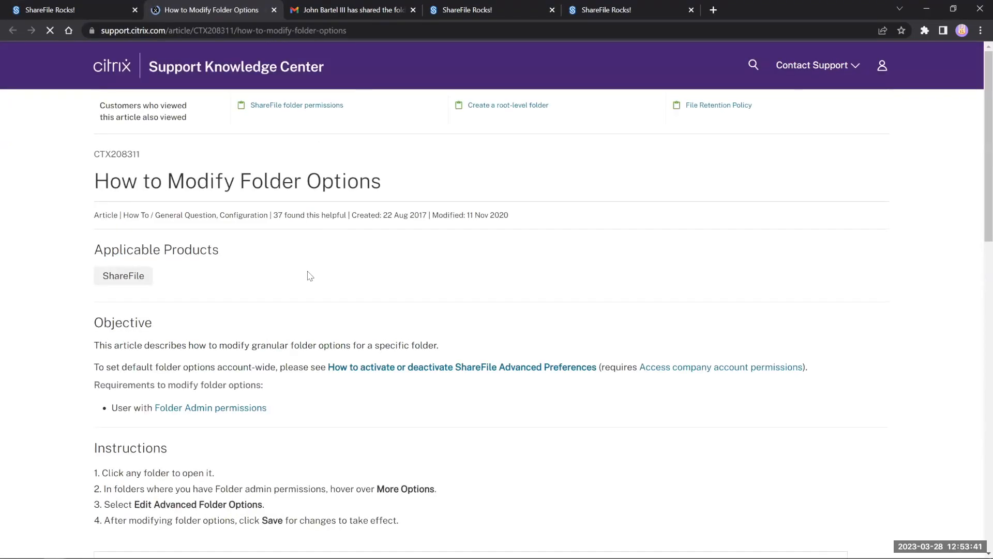
{"action": "scroll", "coordinate": [303, 302], "scroll_direction": "down", "scroll_amount": 4}
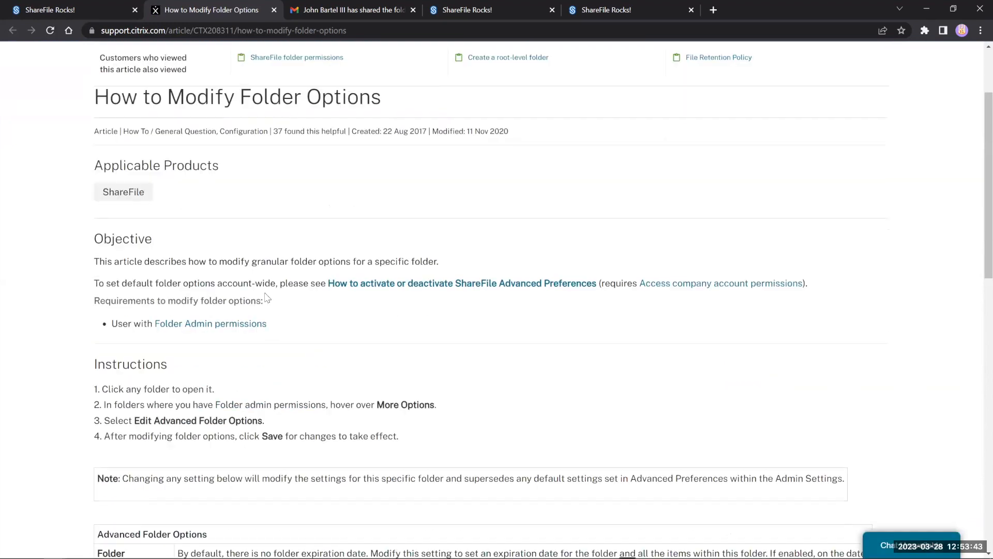
{"action": "scroll", "coordinate": [271, 367], "scroll_direction": "down", "scroll_amount": 9}
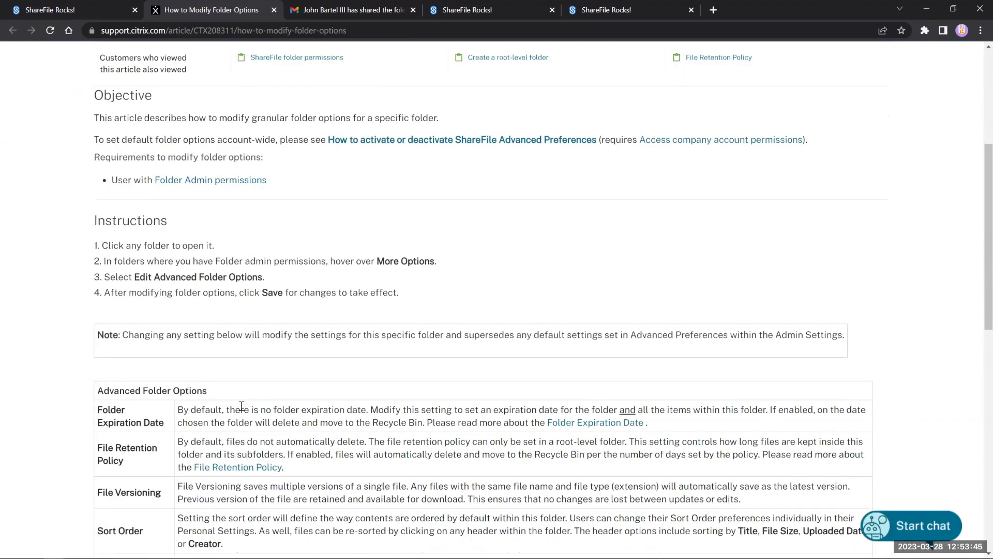
Step: Return from Support Articles to the ShareFile dashboard and reopen the Resource Center's main topics
{"action": "left_click", "coordinate": [28, 10]}
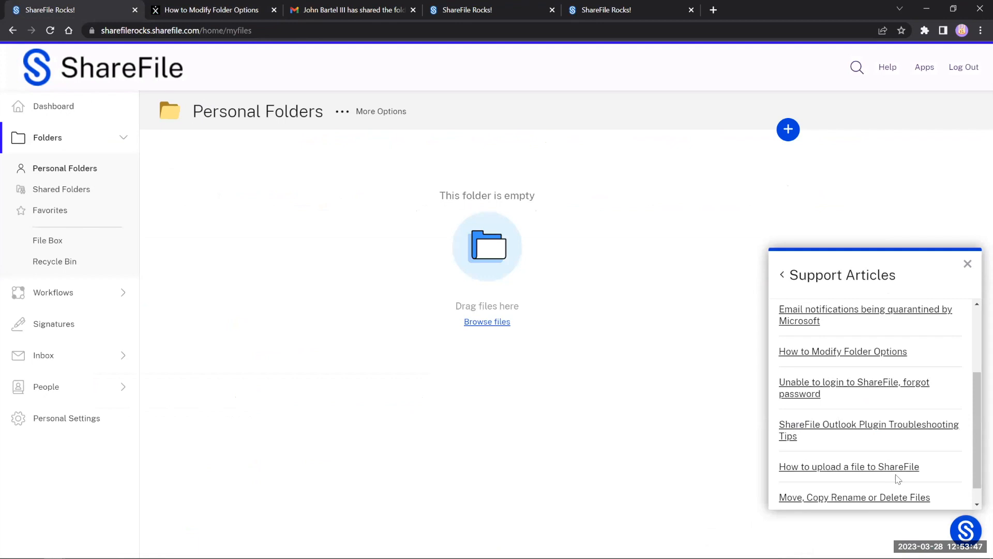
{"action": "left_click", "coordinate": [783, 276]}
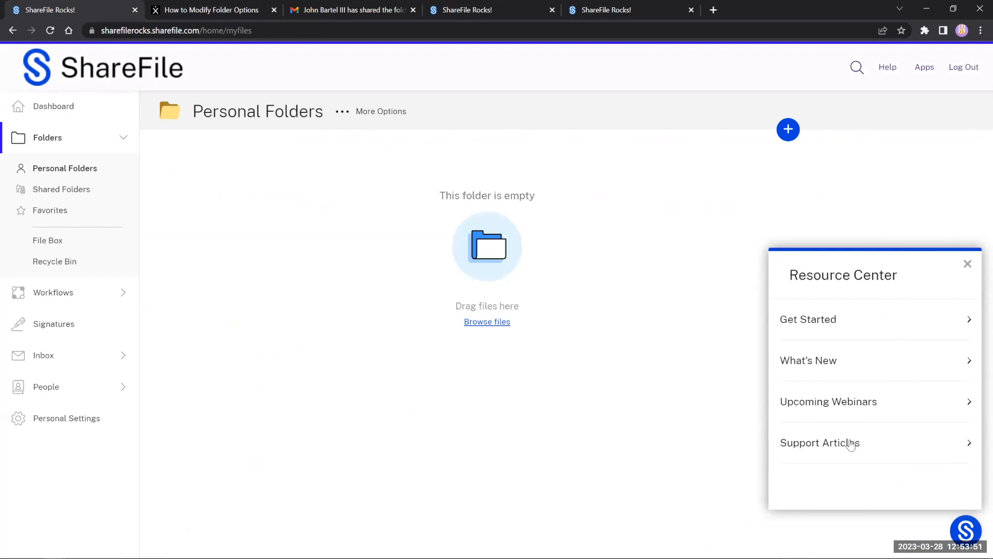
{"action": "left_click", "coordinate": [54, 106]}
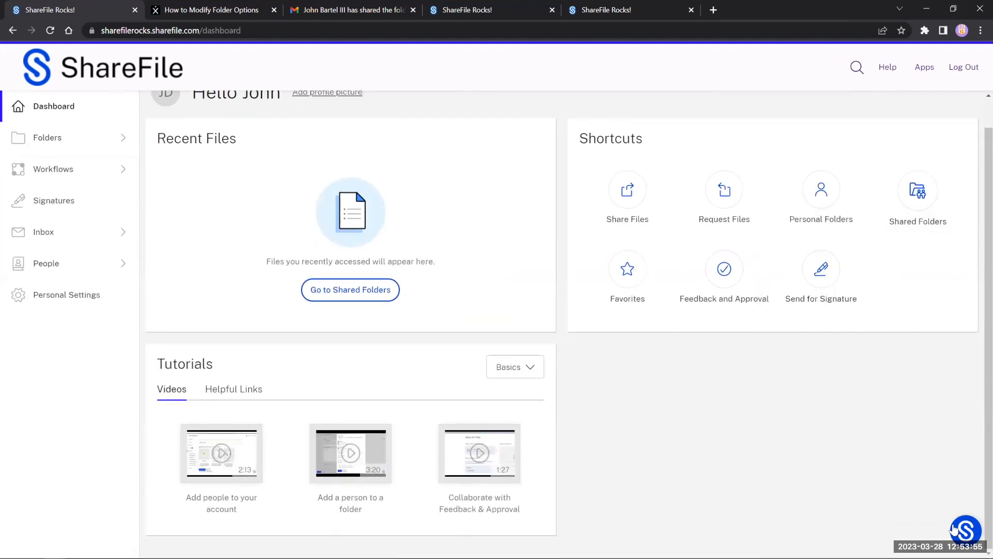
{"action": "left_click", "coordinate": [963, 530]}
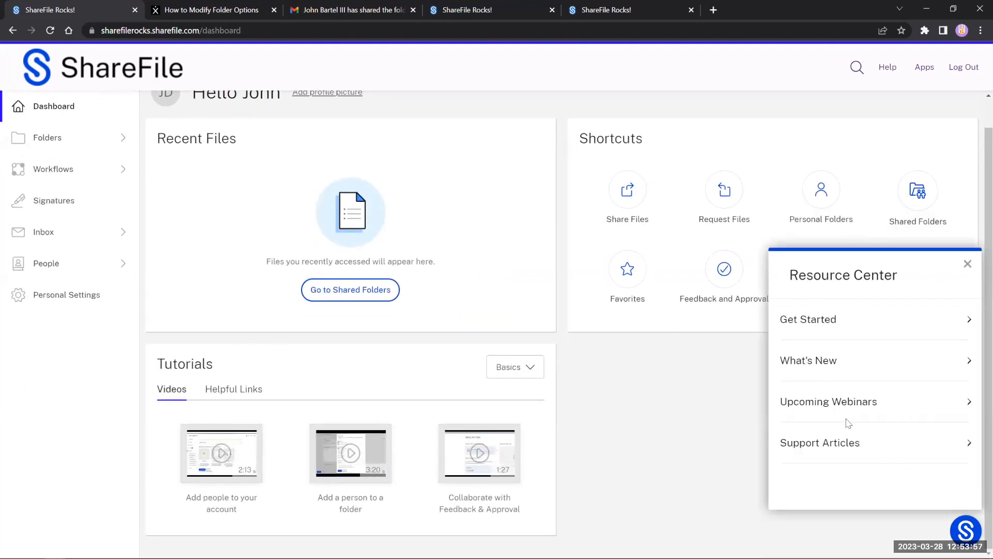